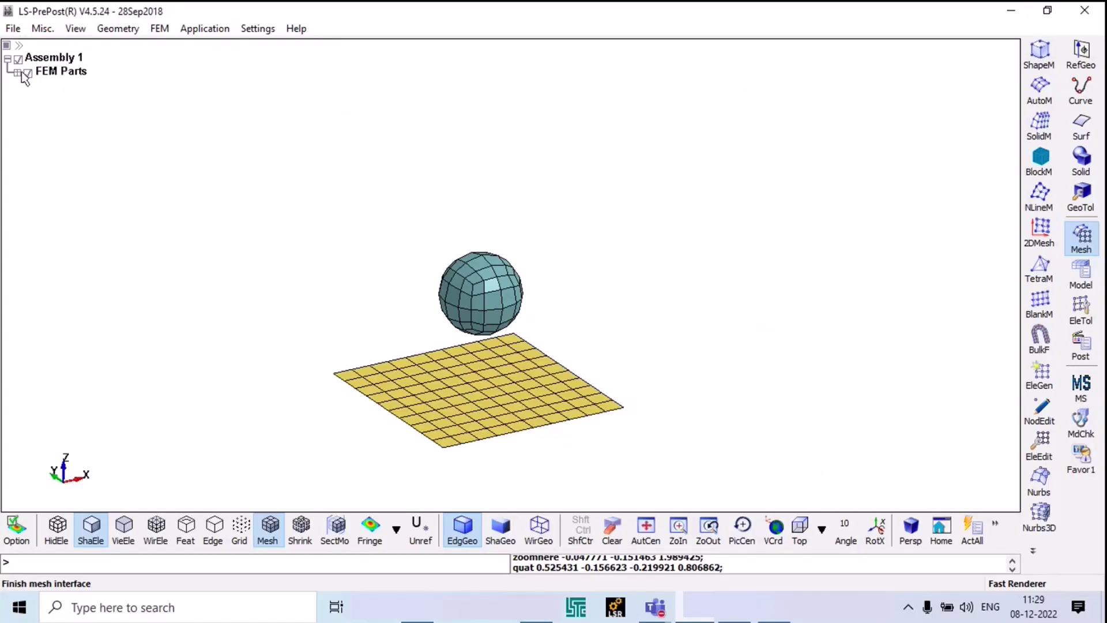
# Step: Expand the FEM parts list and toggle the visibility of parts 1 and 2 to identify the plate and the ball
pyautogui.click(18, 73)
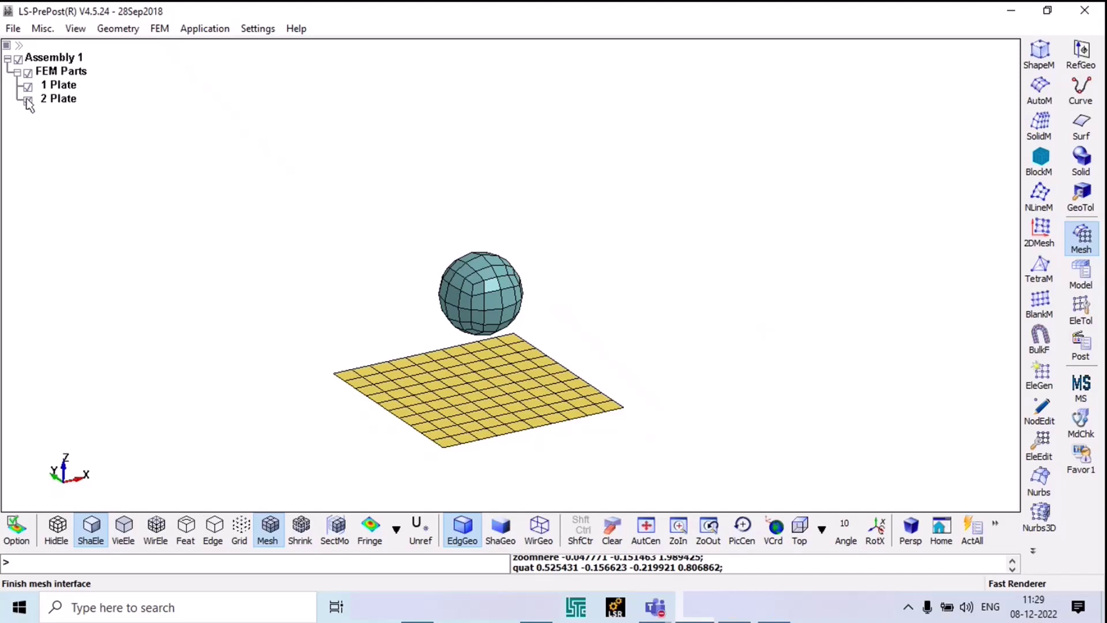
pyautogui.click(59, 99)
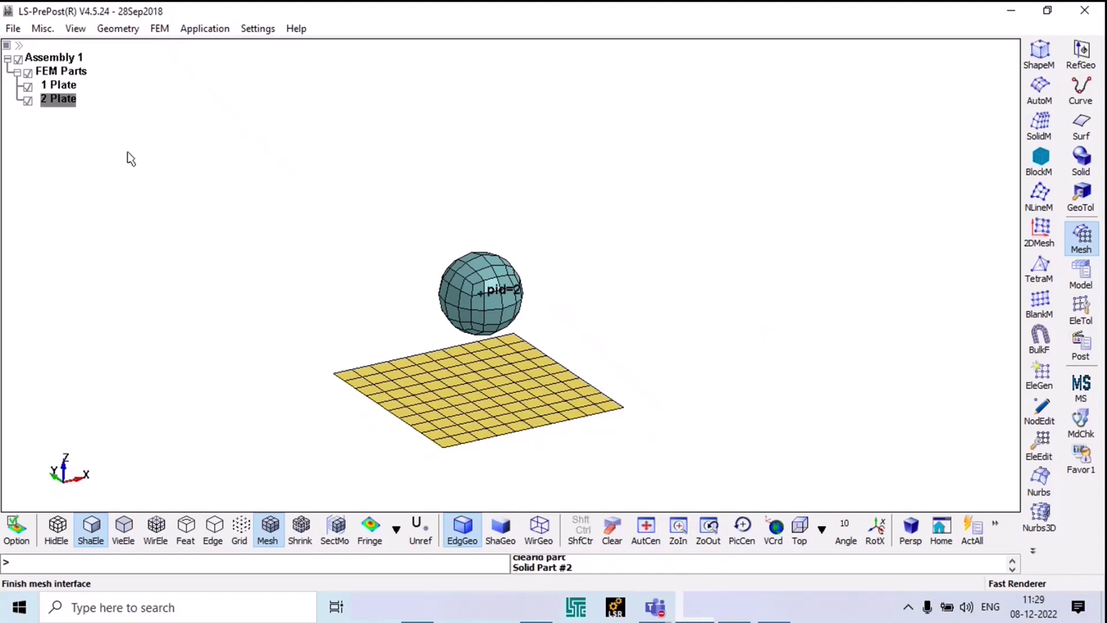
pyautogui.click(28, 87)
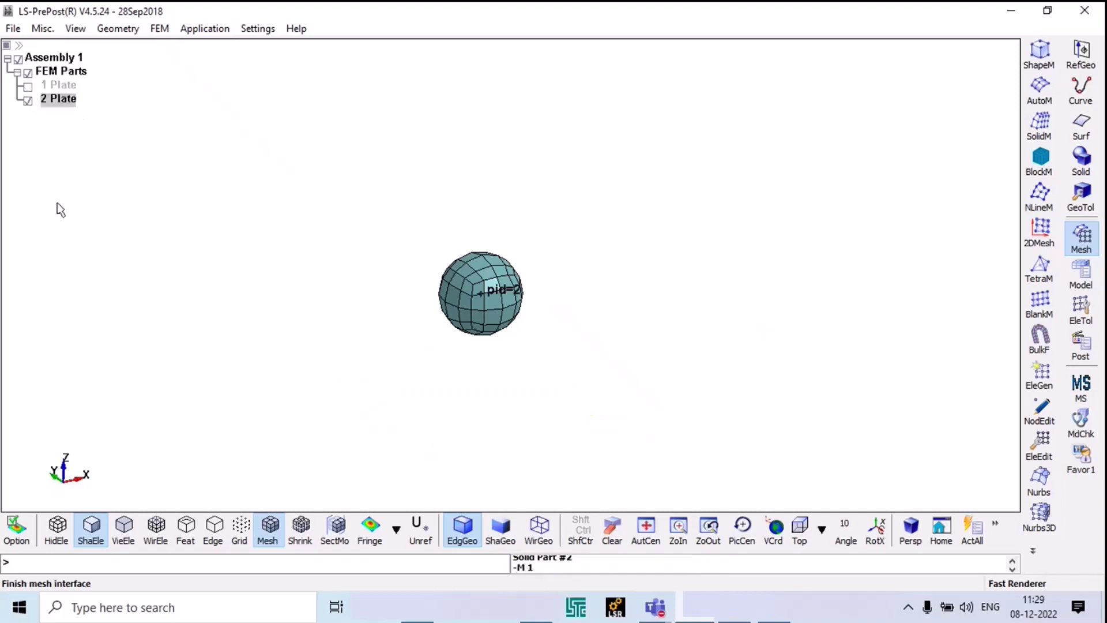
pyautogui.click(27, 87)
pyautogui.click(28, 101)
pyautogui.click(27, 101)
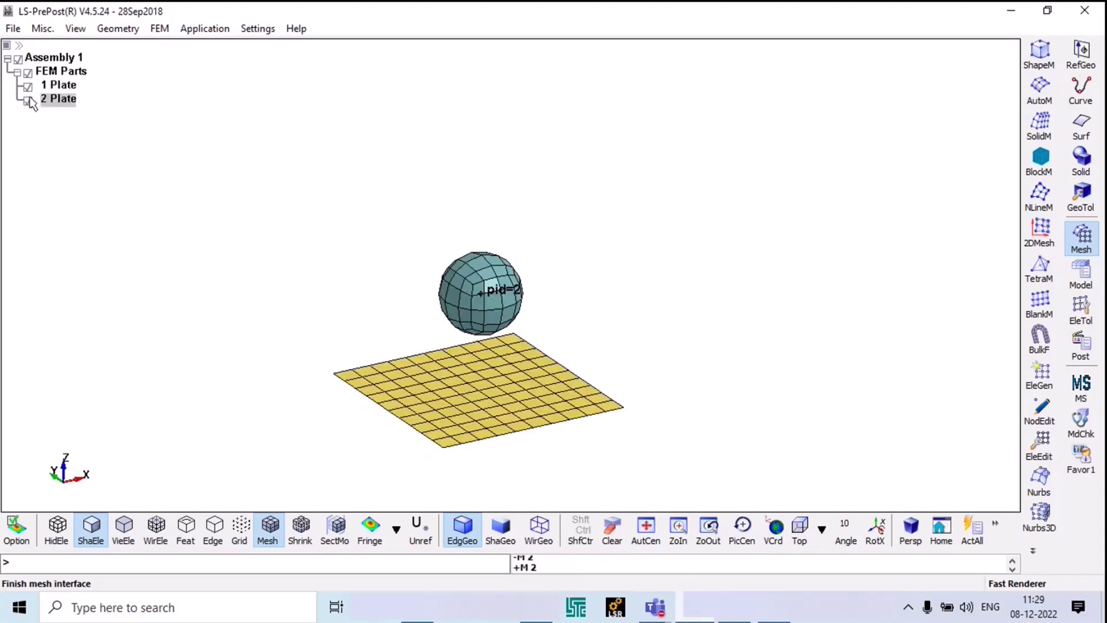
pyautogui.click(27, 87)
pyautogui.click(28, 101)
pyautogui.click(28, 87)
pyautogui.click(28, 101)
# Step: Rename part 2, the sphere, to Ball
pyautogui.rightClick(67, 99)
pyautogui.click(105, 184)
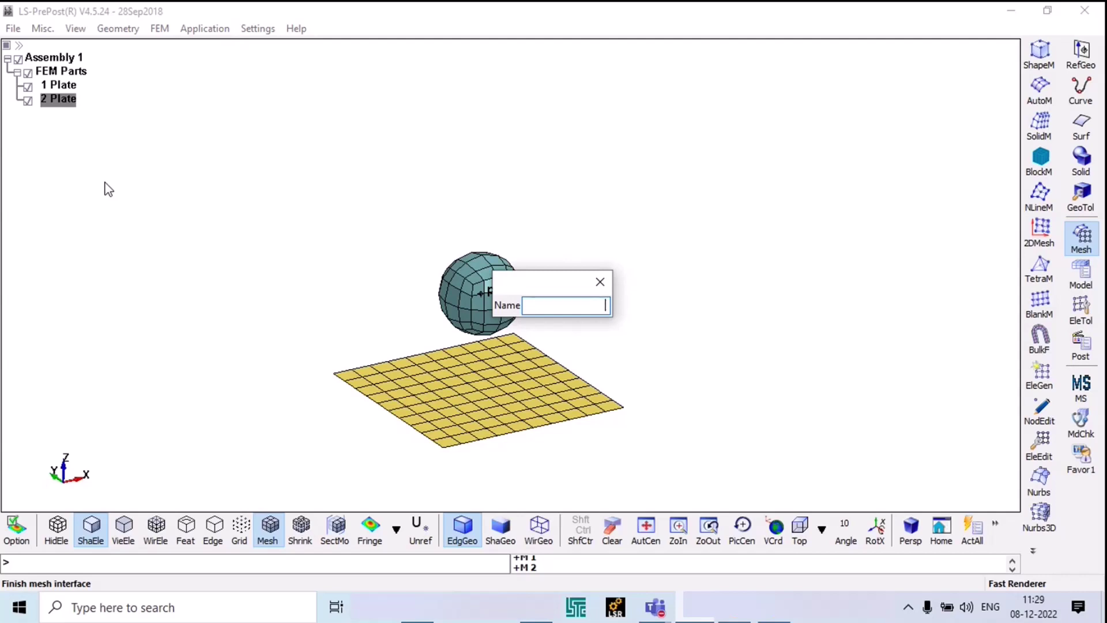
pyautogui.write('Ball')
pyautogui.press('Return')
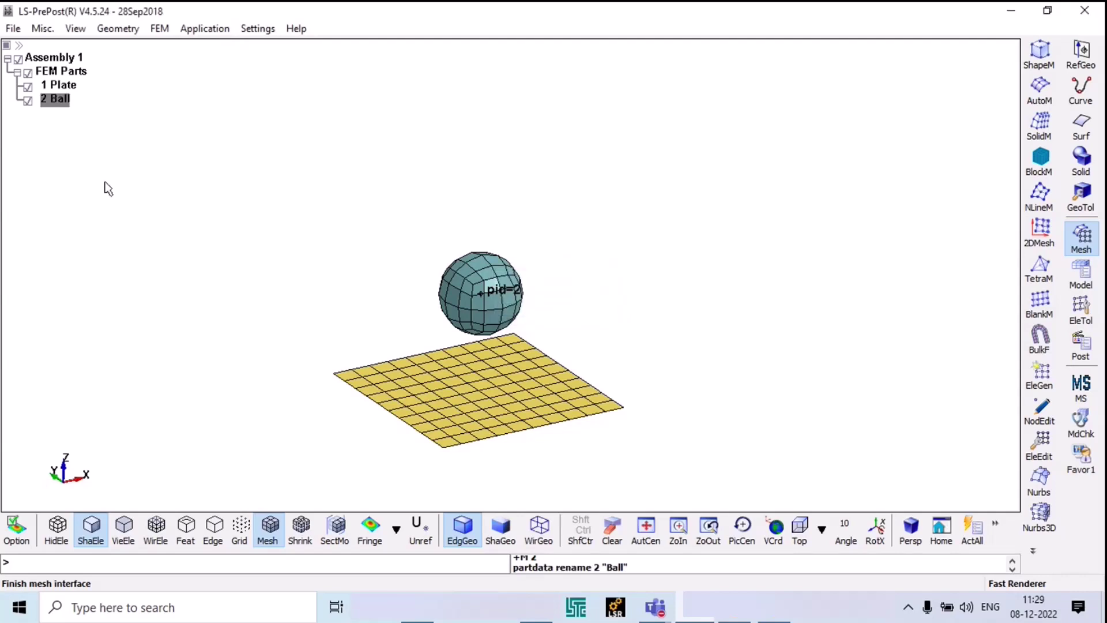
# Step: Highlight the Plate and Ball parts in turn to check which mesh belongs to each
pyautogui.click(70, 87)
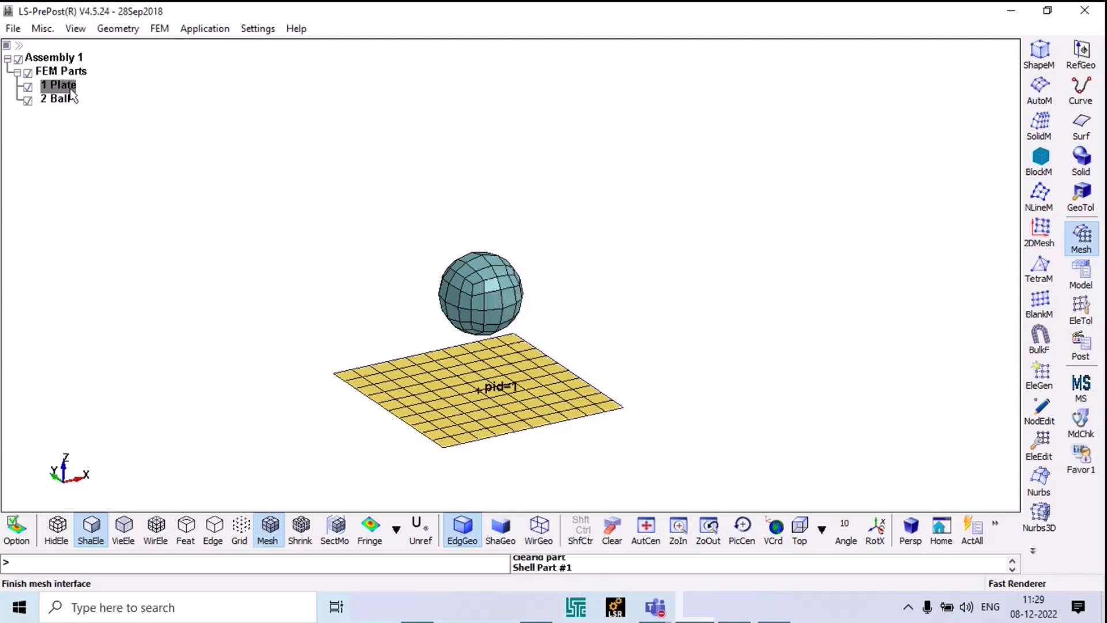
pyautogui.click(66, 101)
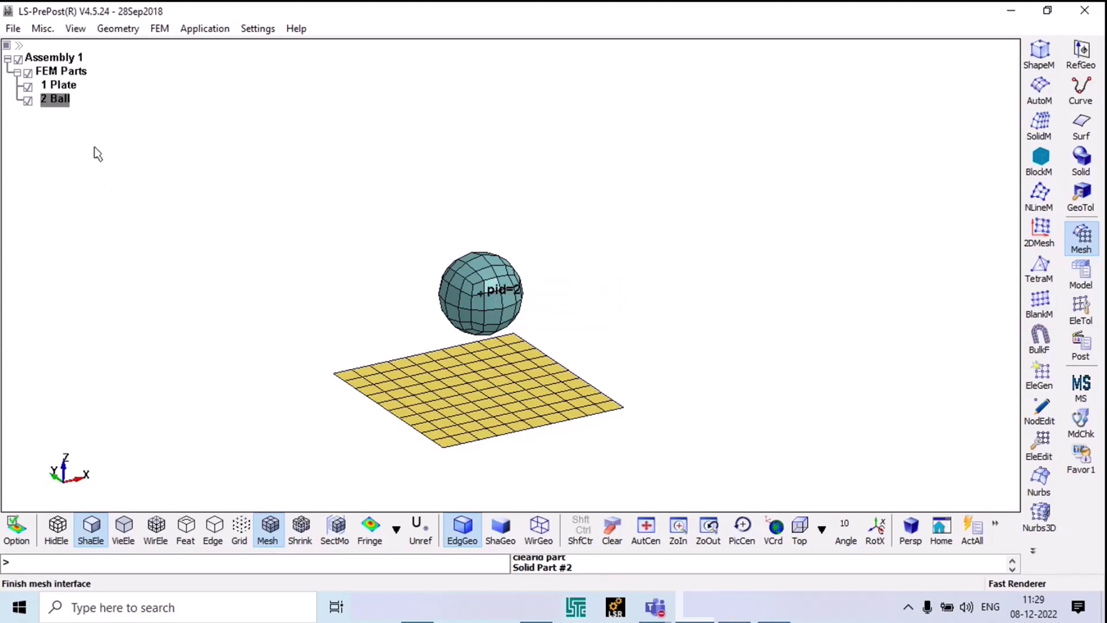
pyautogui.click(64, 86)
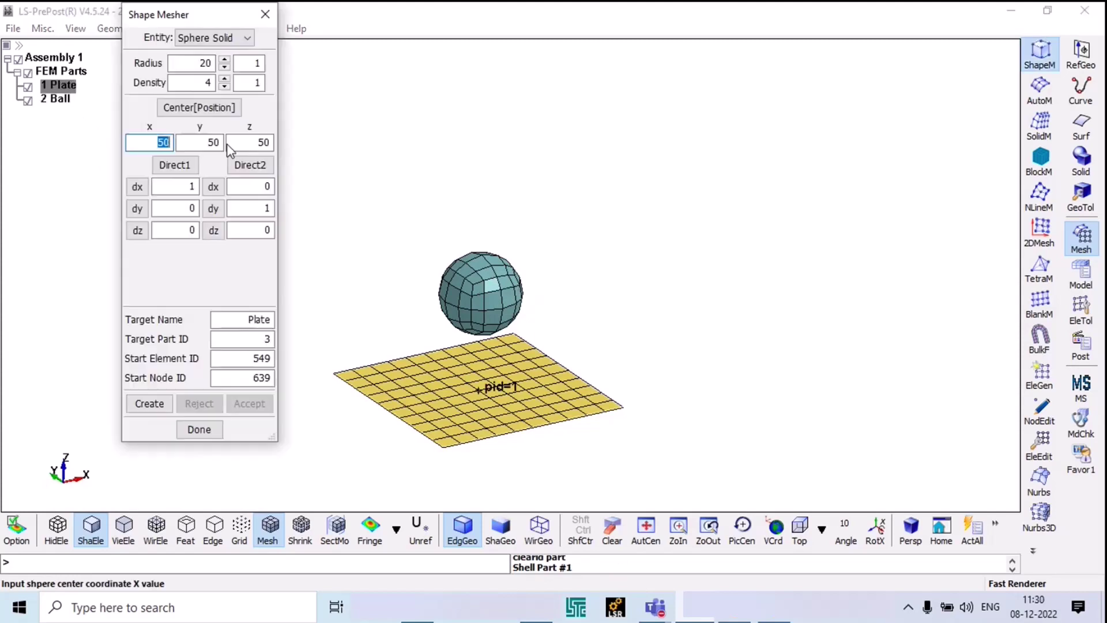
# Step: Set the center of a new solid sphere with radius 20 and density 4 to X 30, Y 100, Z 50
pyautogui.write('3')
pyautogui.press('Tab')
pyautogui.press('Tab')
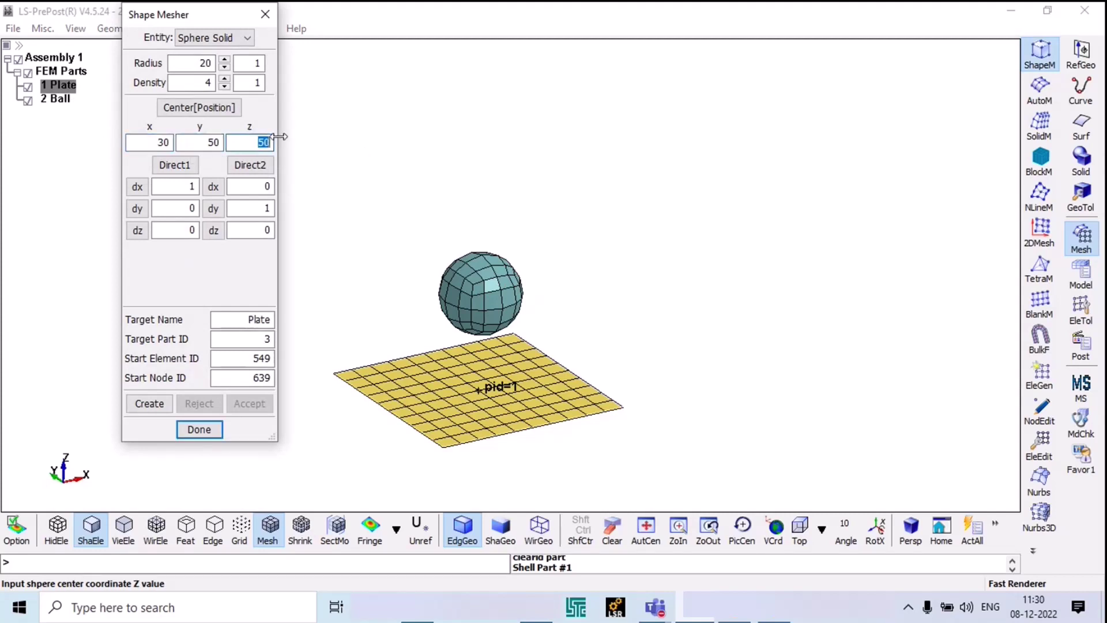
pyautogui.hotkey('shift', 'Tab')
pyautogui.write('10')
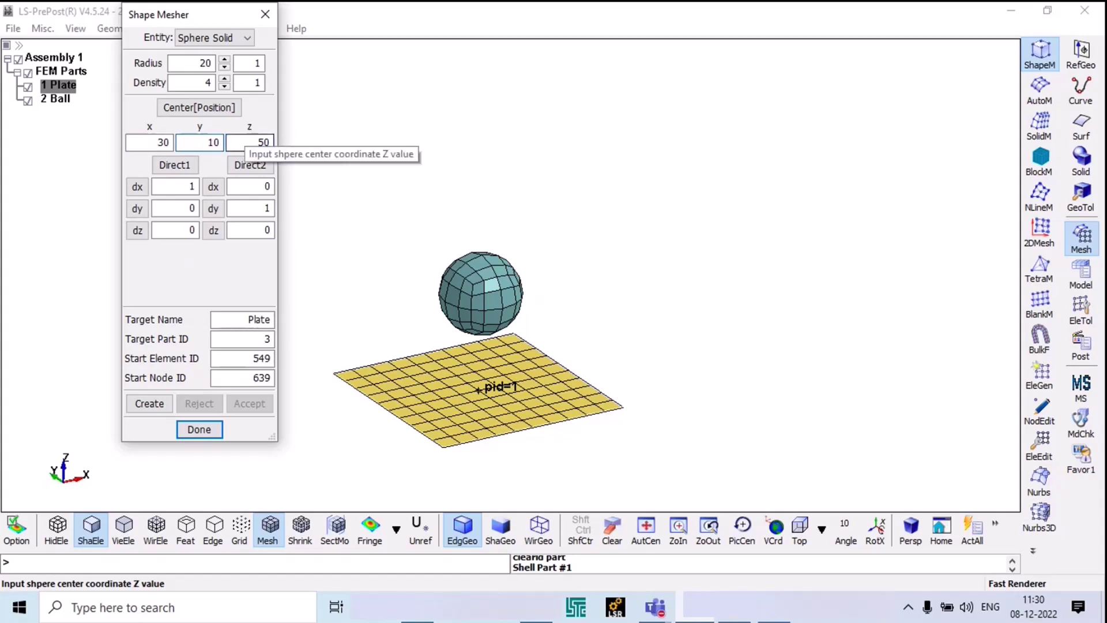
pyautogui.press('Tab')
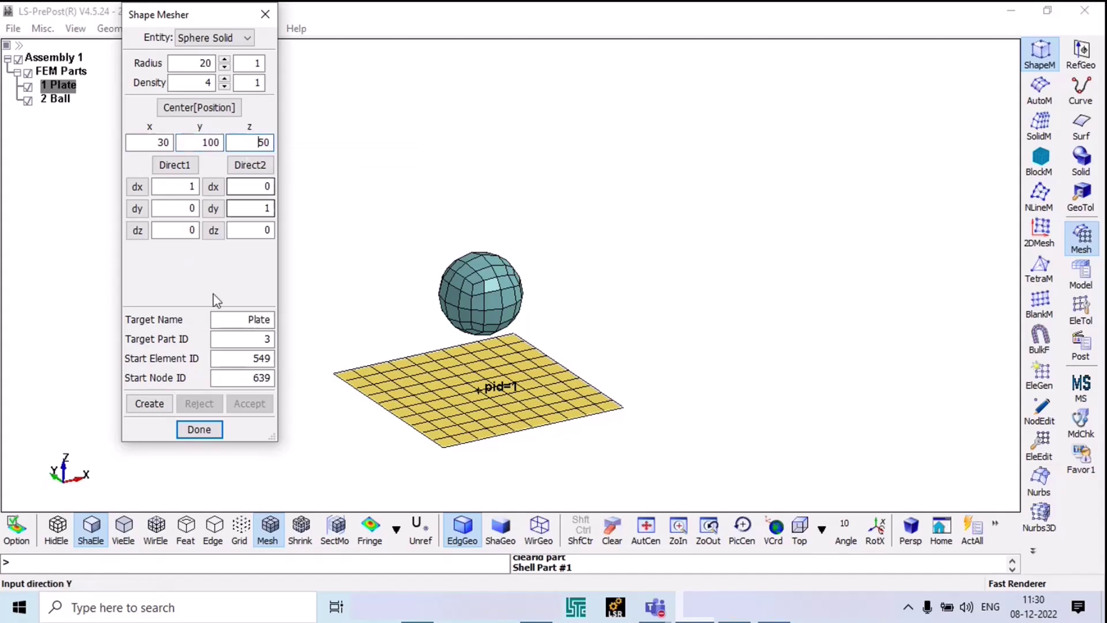
pyautogui.press('Return')
pyautogui.click(271, 338)
pyautogui.click(198, 403)
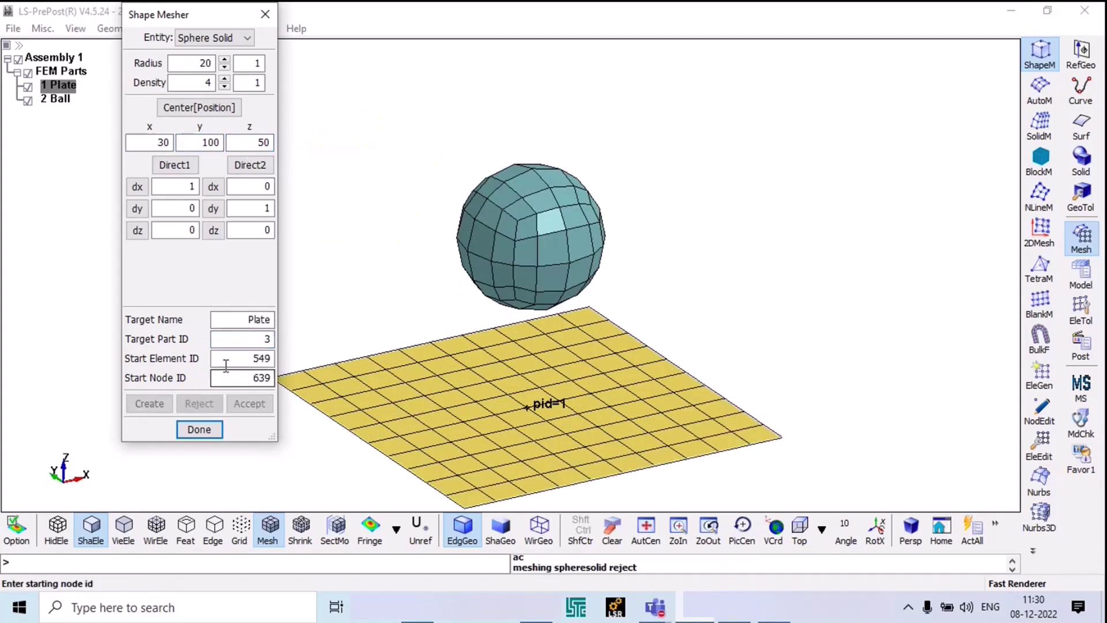
# Step: Set the target part ID to 2, create and accept the new sphere mesh, and close the Shape Mesher
pyautogui.doubleClick(267, 339)
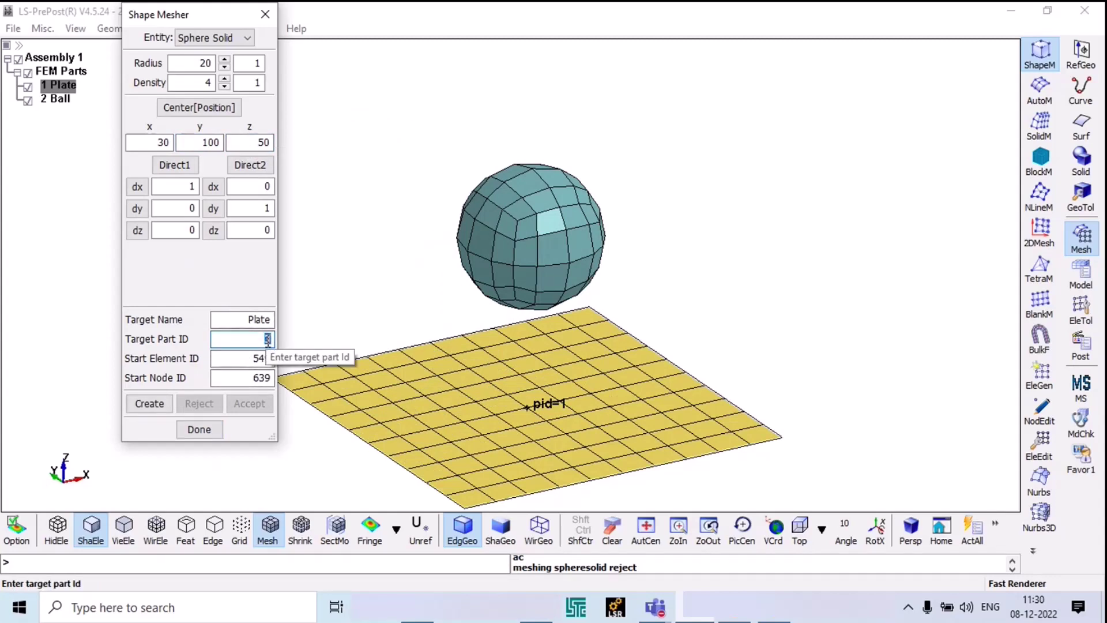
pyautogui.write('2')
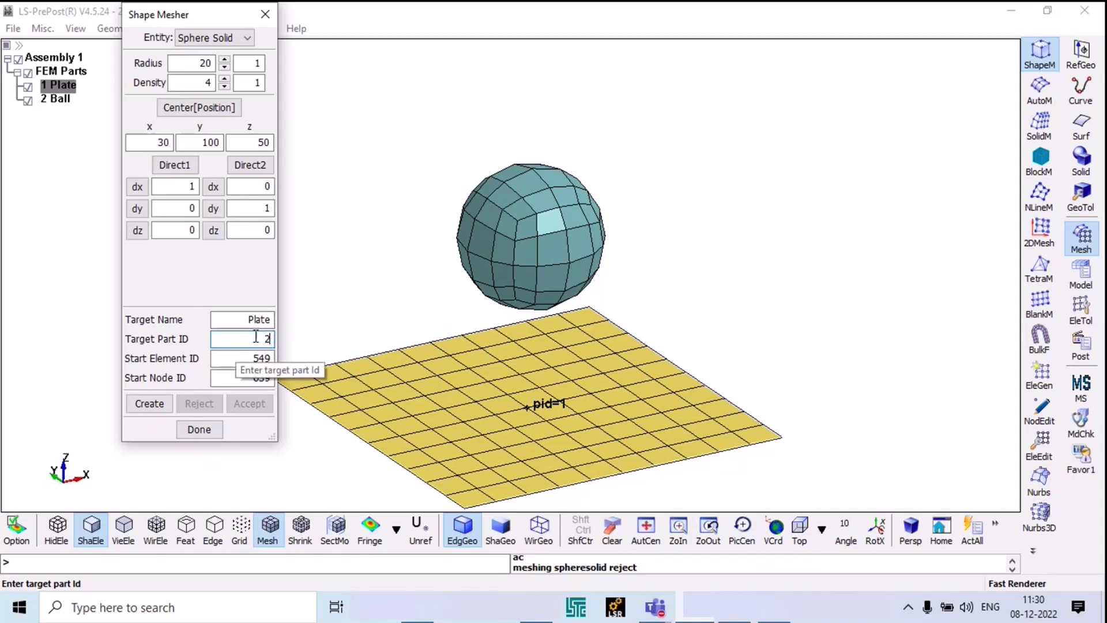
pyautogui.doubleClick(257, 335)
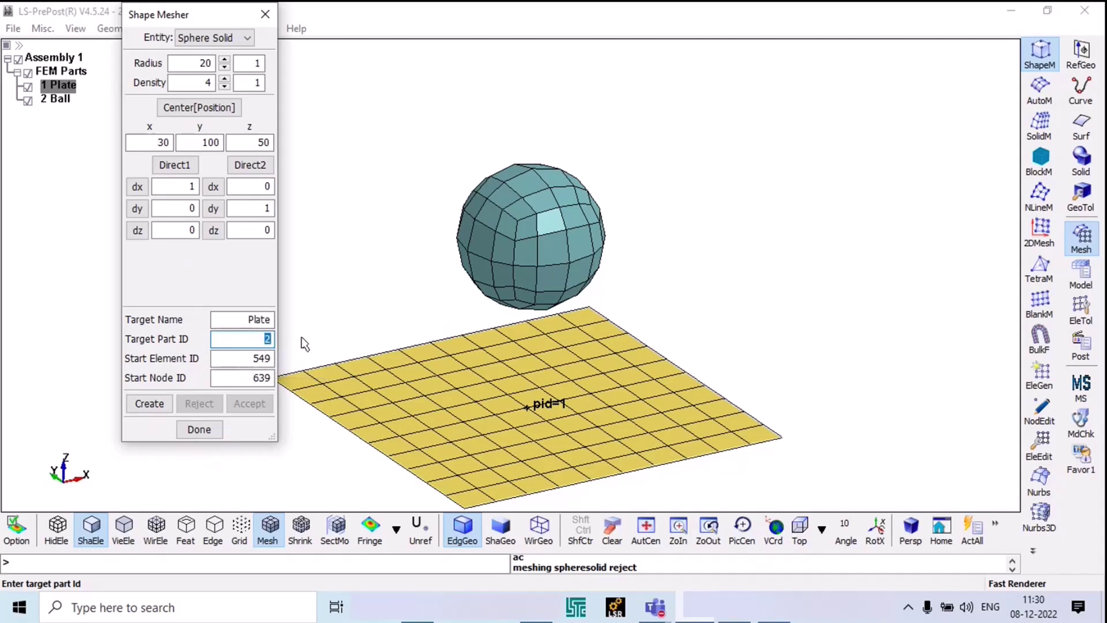
pyautogui.click(153, 405)
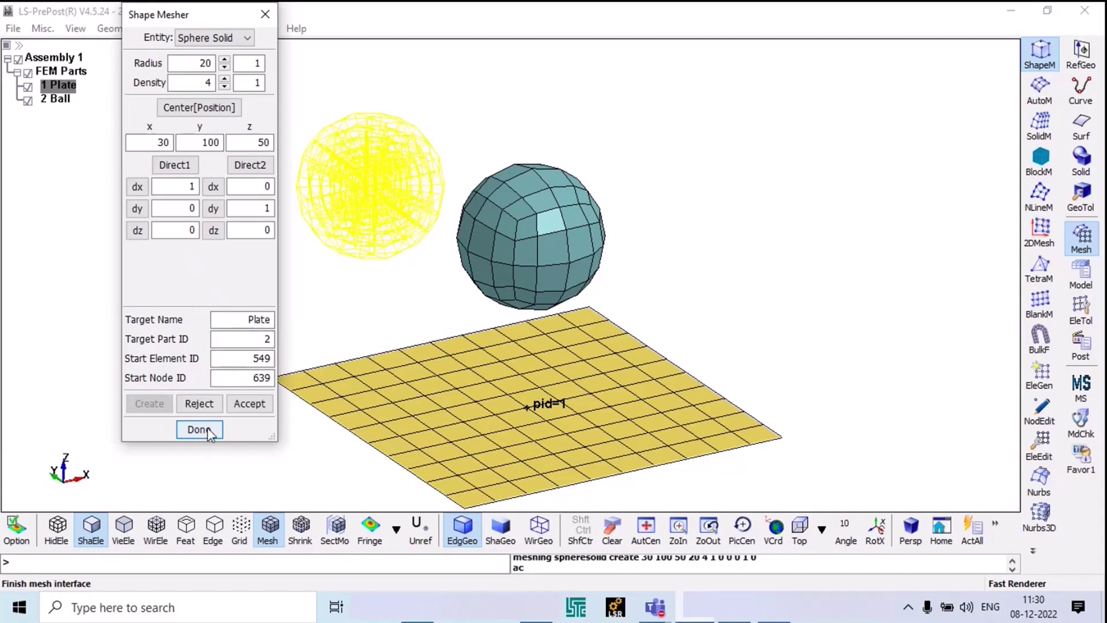
pyautogui.click(246, 403)
pyautogui.click(213, 428)
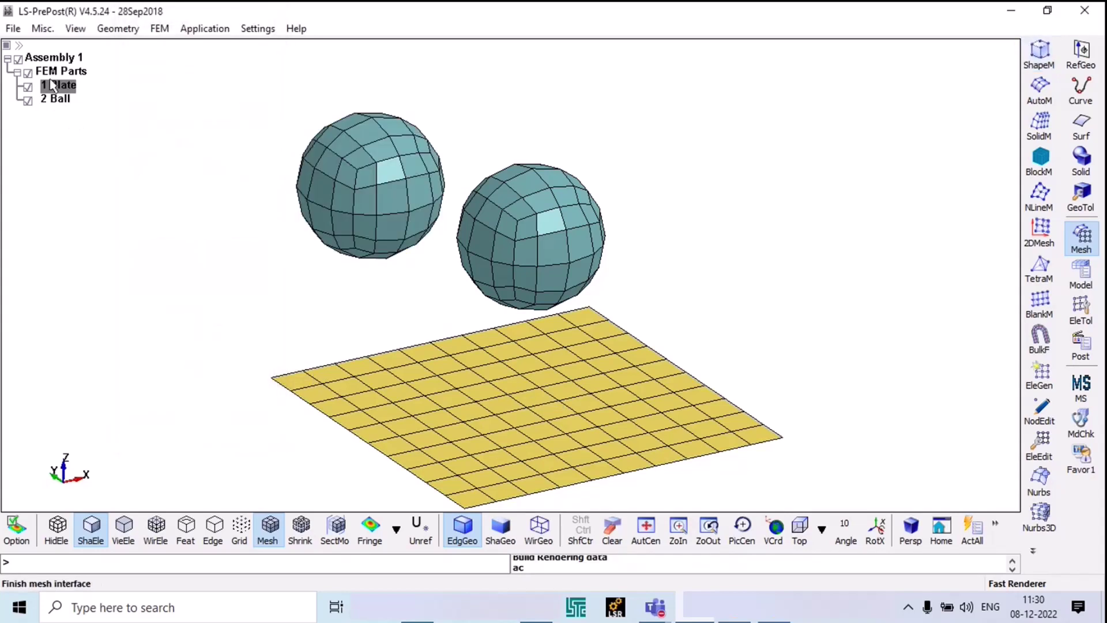
# Step: Toggle the visibility of the Plate and Ball parts to check which part contains each sphere
pyautogui.click(28, 87)
pyautogui.click(28, 87)
pyautogui.click(28, 101)
pyautogui.click(28, 100)
pyautogui.click(28, 101)
pyautogui.click(28, 101)
pyautogui.click(28, 101)
pyautogui.click(27, 101)
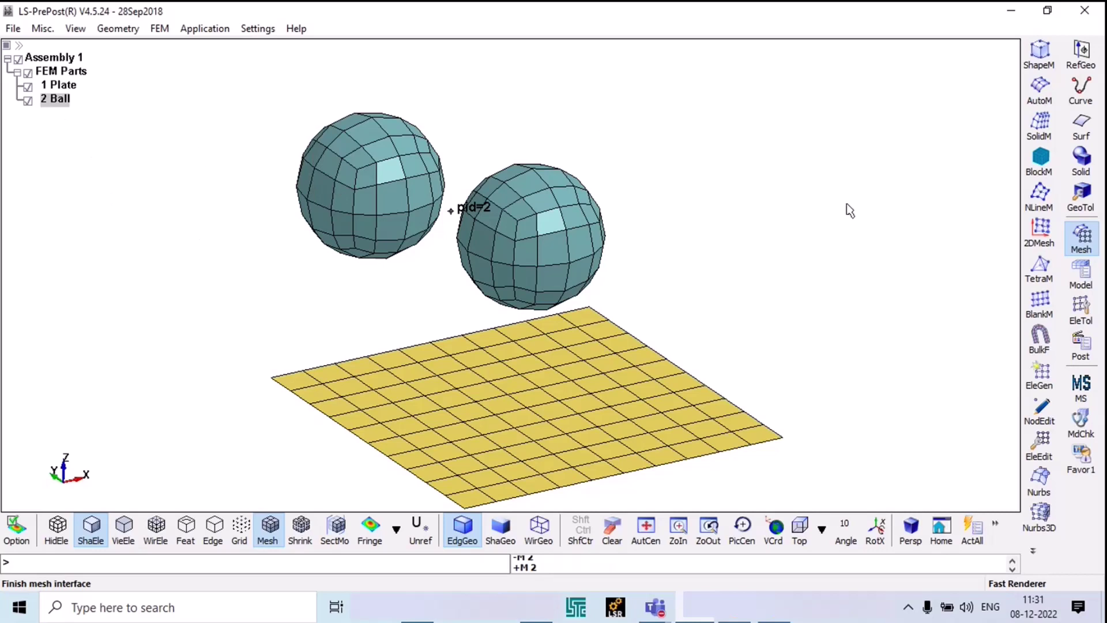
# Step: Start a Move operation for elements in the element tools, with 3 as the target part ID
pyautogui.click(1081, 306)
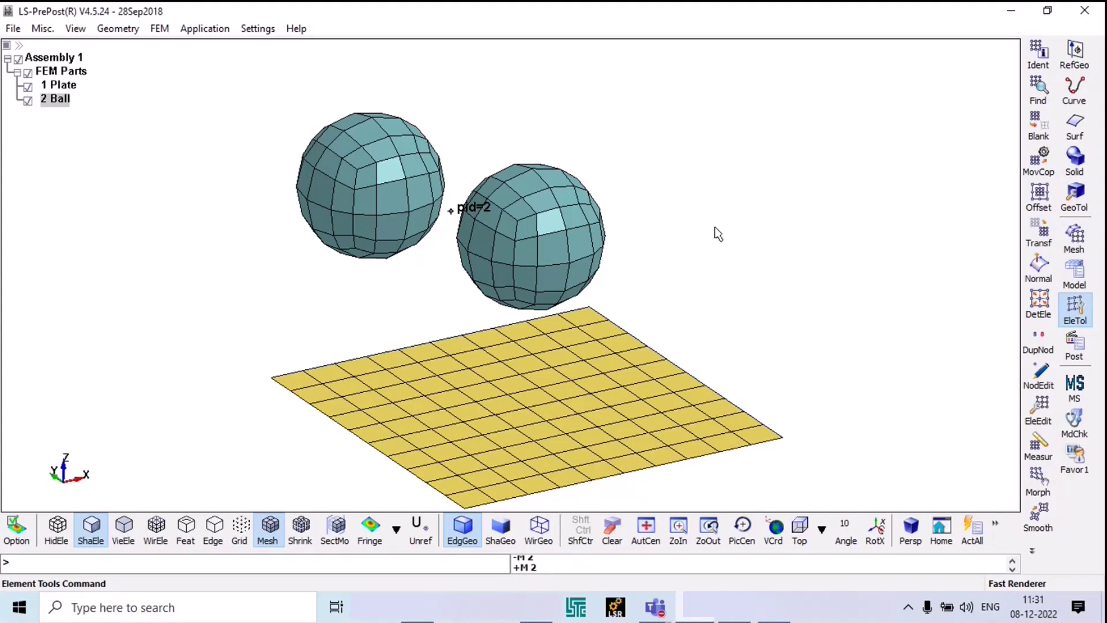
pyautogui.click(1038, 158)
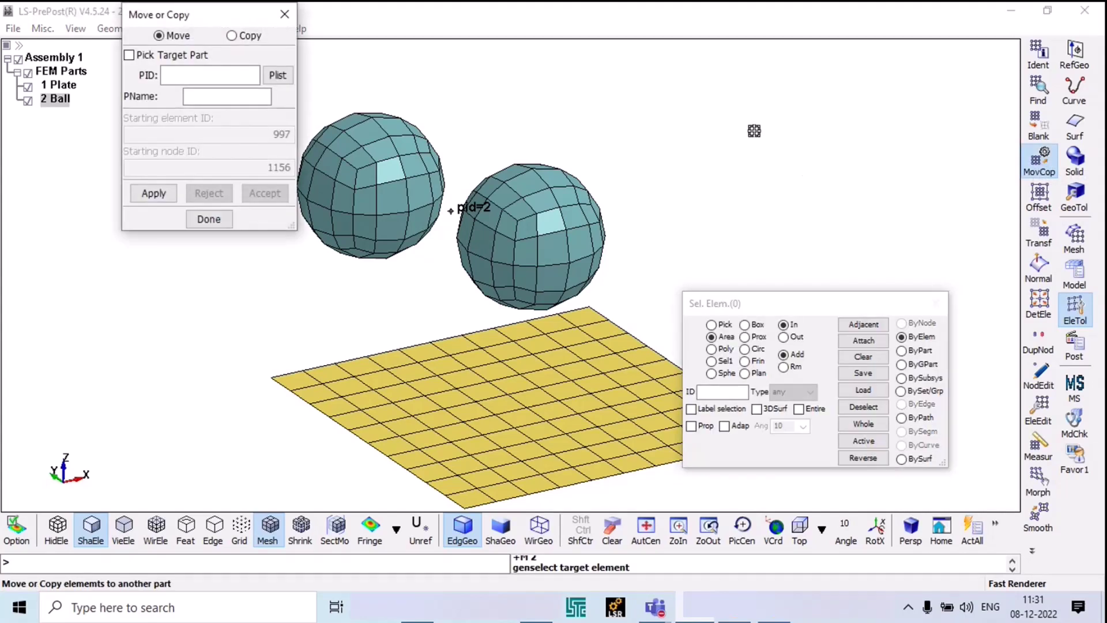
pyautogui.click(213, 71)
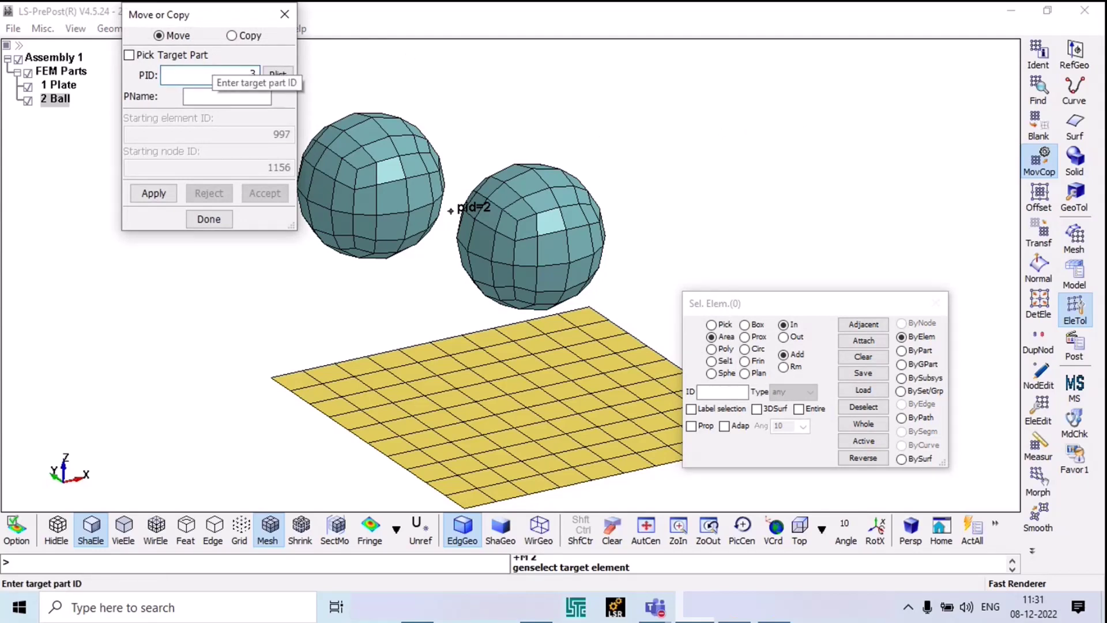
pyautogui.write('3')
# Step: Try to select the new sphere with a single element pick and by part, and clear the selection
pyautogui.click(403, 144)
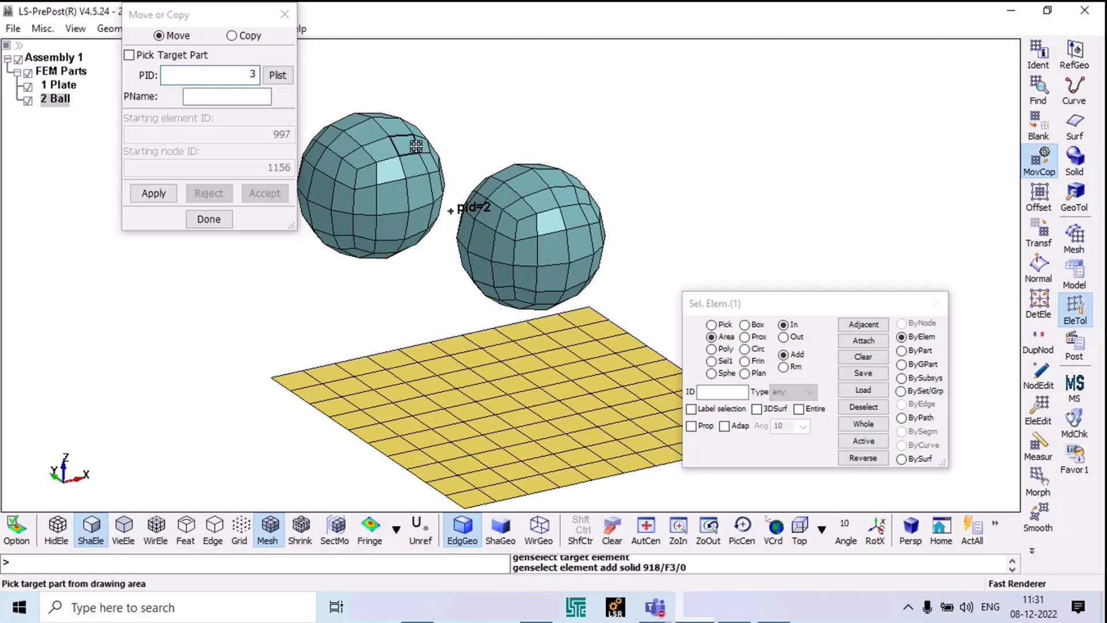
pyautogui.click(901, 350)
pyautogui.click(419, 174)
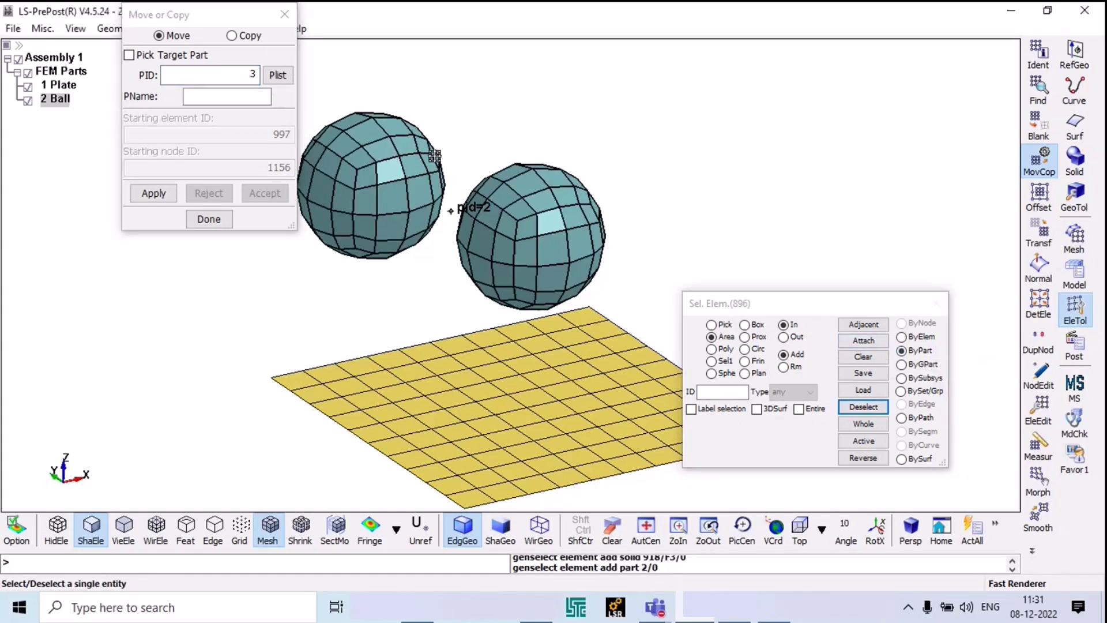
pyautogui.scroll(-2, 830, 154)
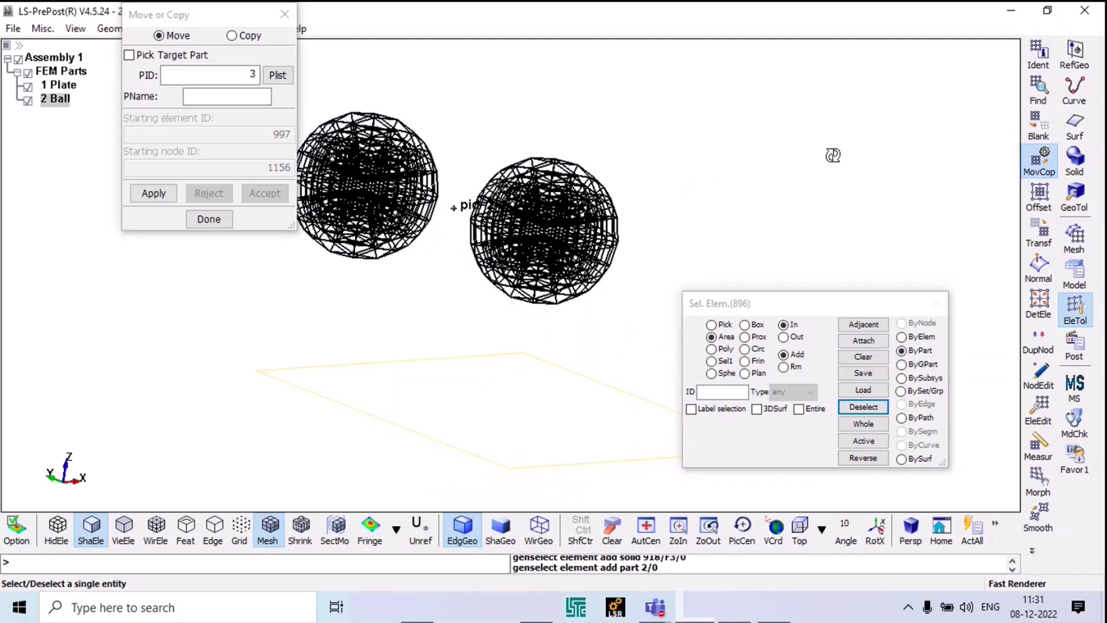
pyautogui.keyDown('shift'); pyautogui.moveTo(643, 137); pyautogui.dragTo(692, 201); pyautogui.keyUp('shift')
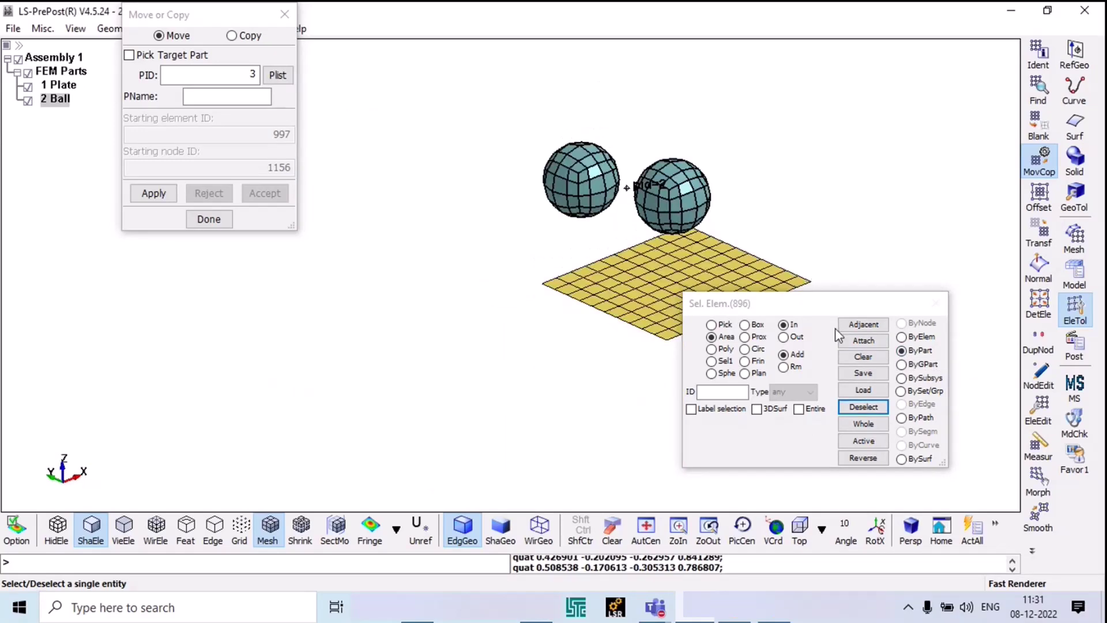
pyautogui.click(856, 357)
pyautogui.scroll(4, 751, 185)
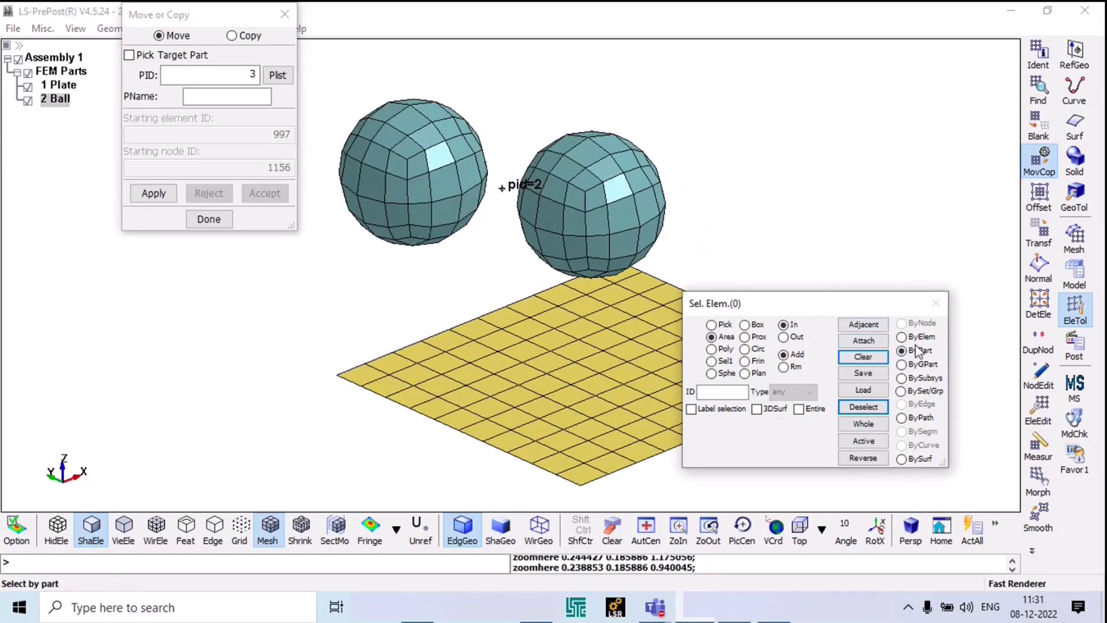
# Step: Select elements of the new sphere by element, using propagation with a feature angle of 30
pyautogui.click(908, 339)
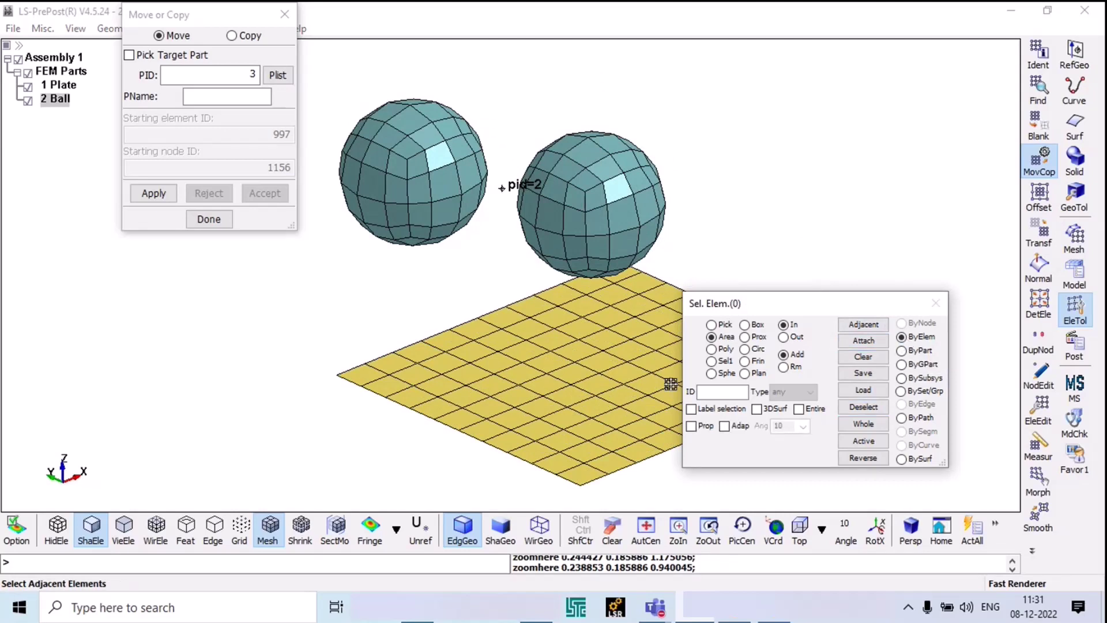
pyautogui.click(691, 426)
pyautogui.click(425, 184)
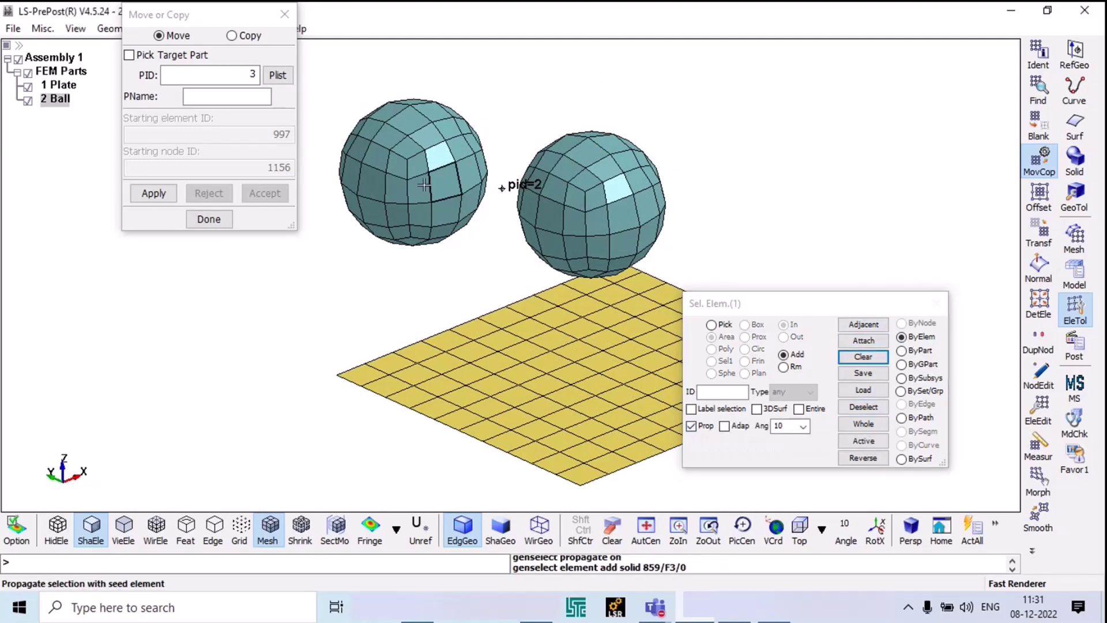
pyautogui.click(410, 123)
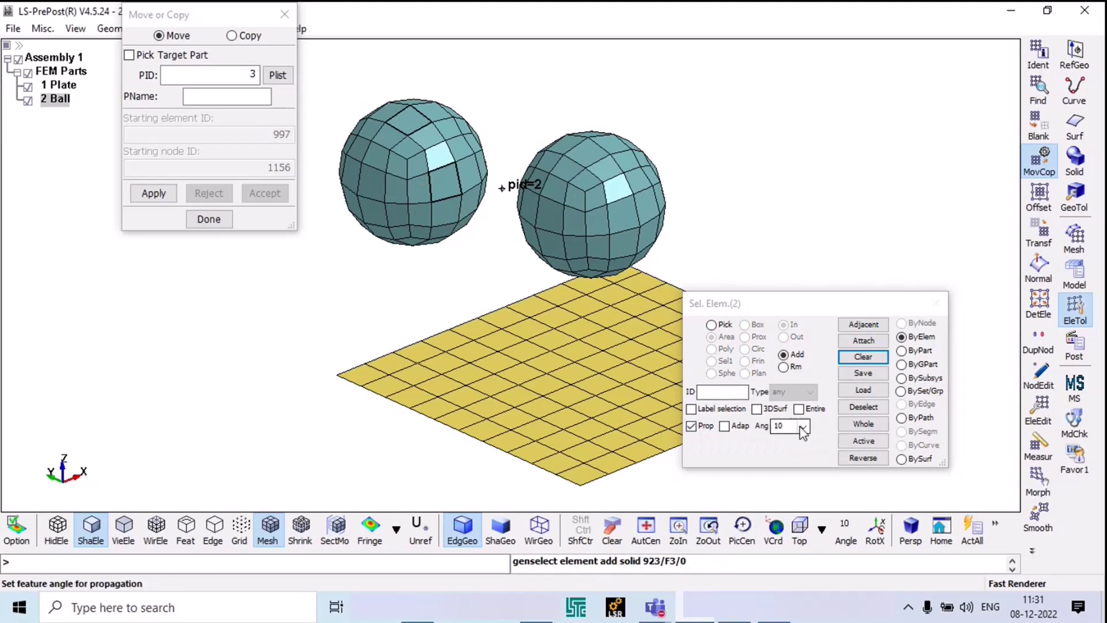
pyautogui.click(803, 427)
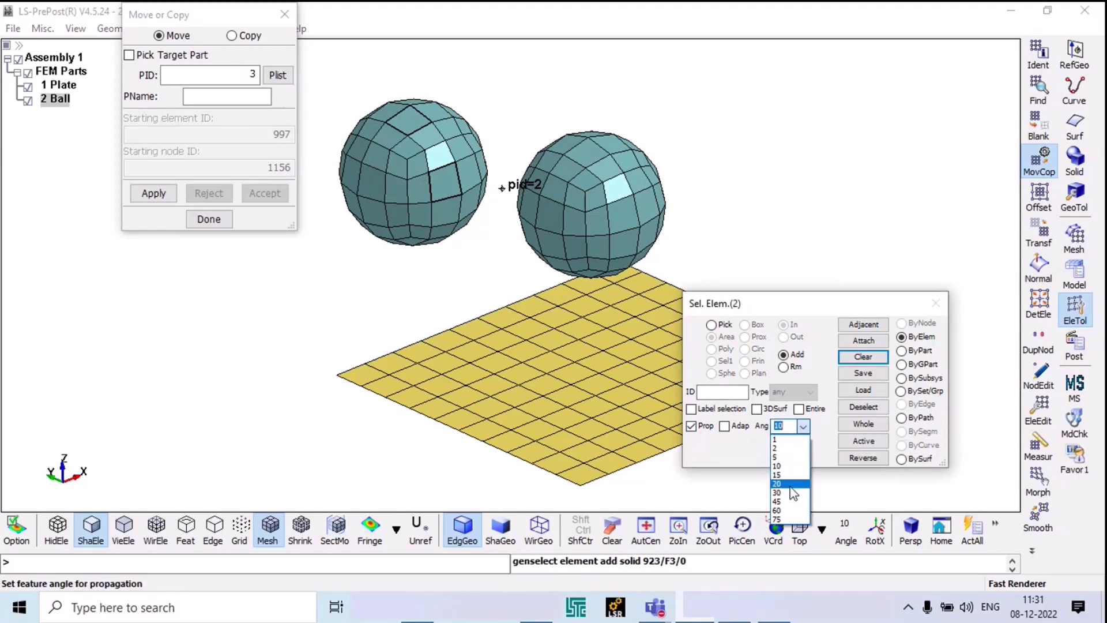
pyautogui.click(793, 492)
pyautogui.moveTo(441, 197)
pyautogui.keyDown('shift'); pyautogui.mouseDown()
pyautogui.moveTo(479, 252)
pyautogui.moveTo(625, 146)
pyautogui.moveTo(548, 67)
pyautogui.moveTo(375, 211)
pyautogui.mouseUp(); pyautogui.keyUp('shift')
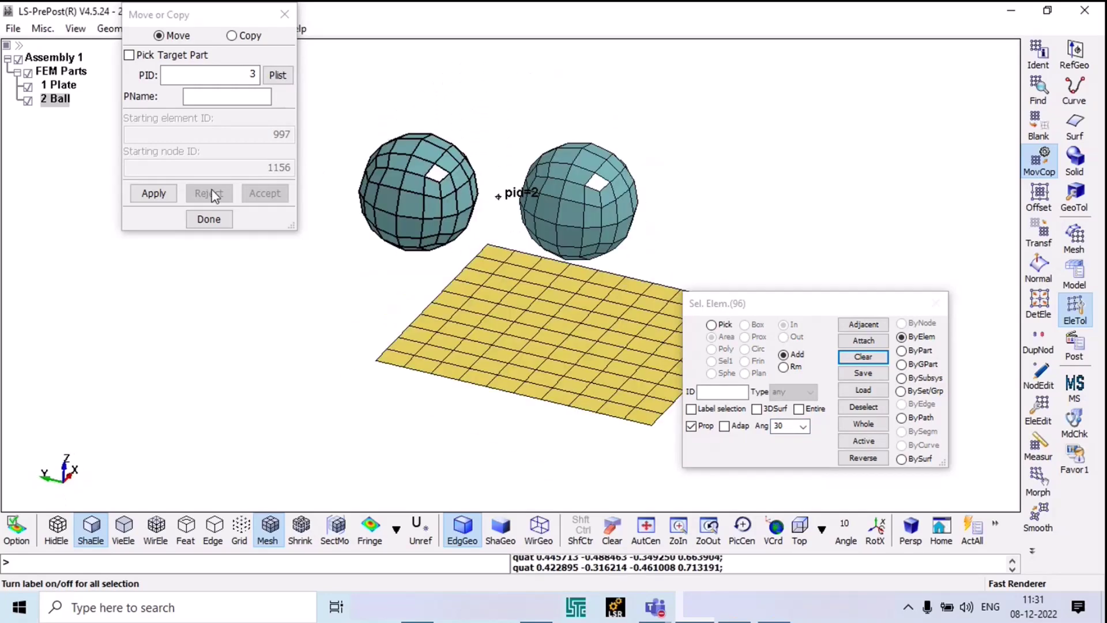
# Step: Apply and accept the move of the selected elements to part 3, and finish the Move operation
pyautogui.click(147, 194)
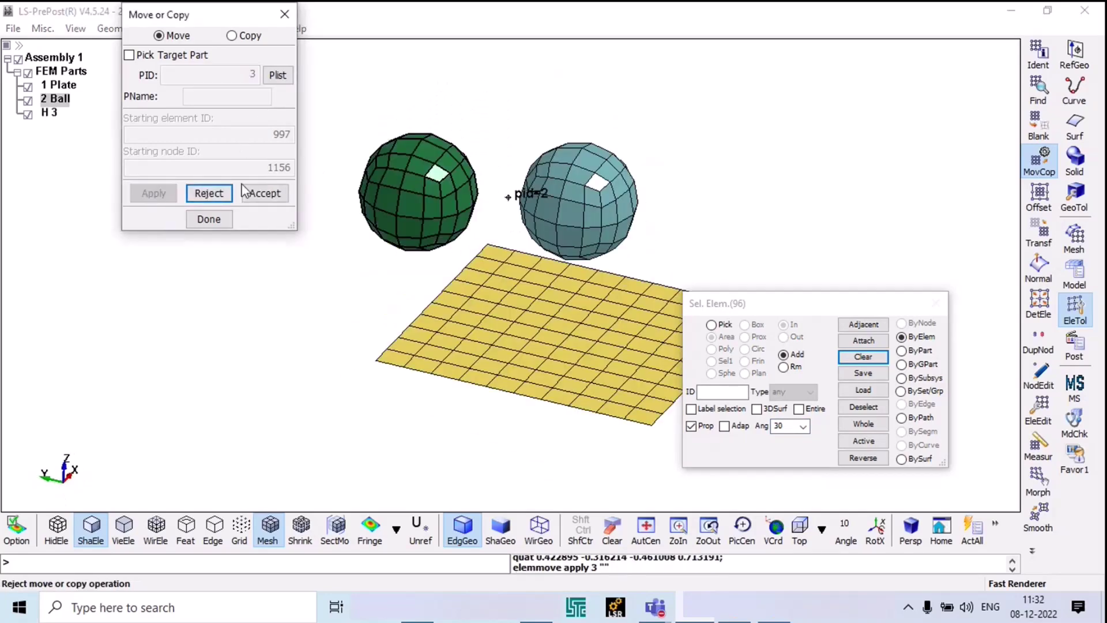
pyautogui.click(265, 193)
pyautogui.click(209, 219)
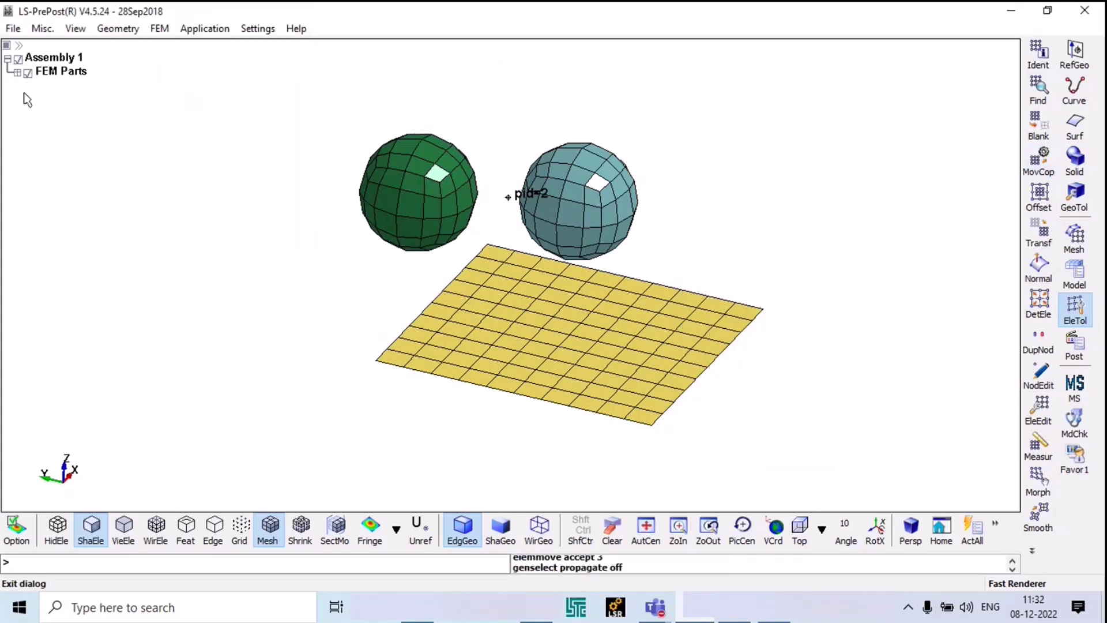
# Step: Expand the FEM parts list and toggle the visibility of part 3 to inspect which elements were moved
pyautogui.click(18, 73)
pyautogui.click(46, 114)
pyautogui.click(27, 116)
pyautogui.click(27, 115)
pyautogui.click(28, 115)
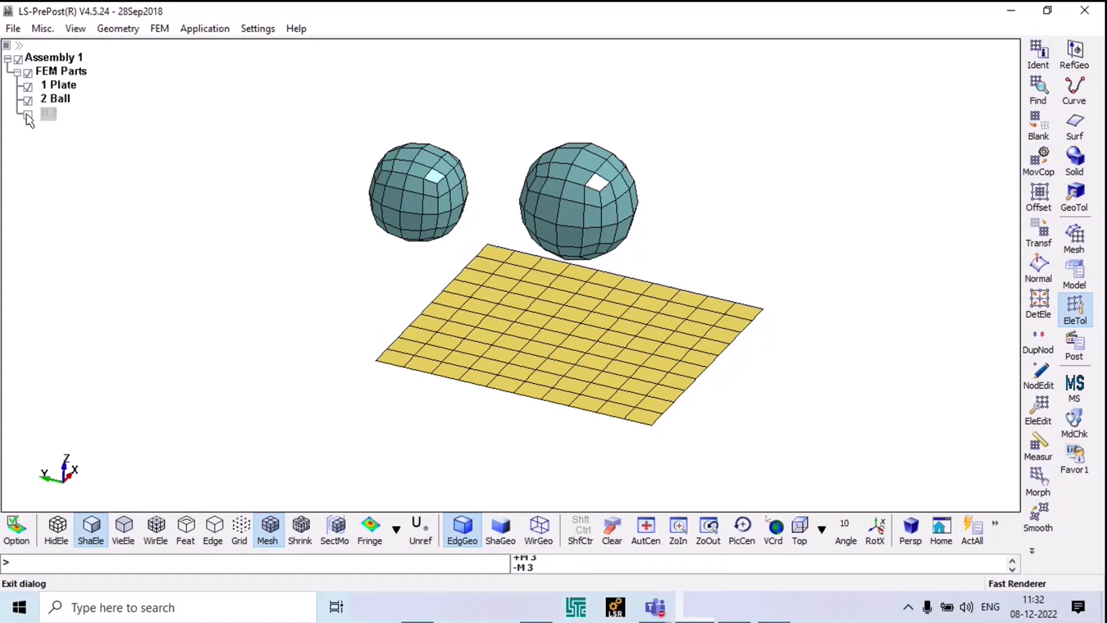
# Step: Toggle the visibility of the Plate, Ball and part 3 to compare which elements belong to each part
pyautogui.click(27, 115)
pyautogui.click(27, 101)
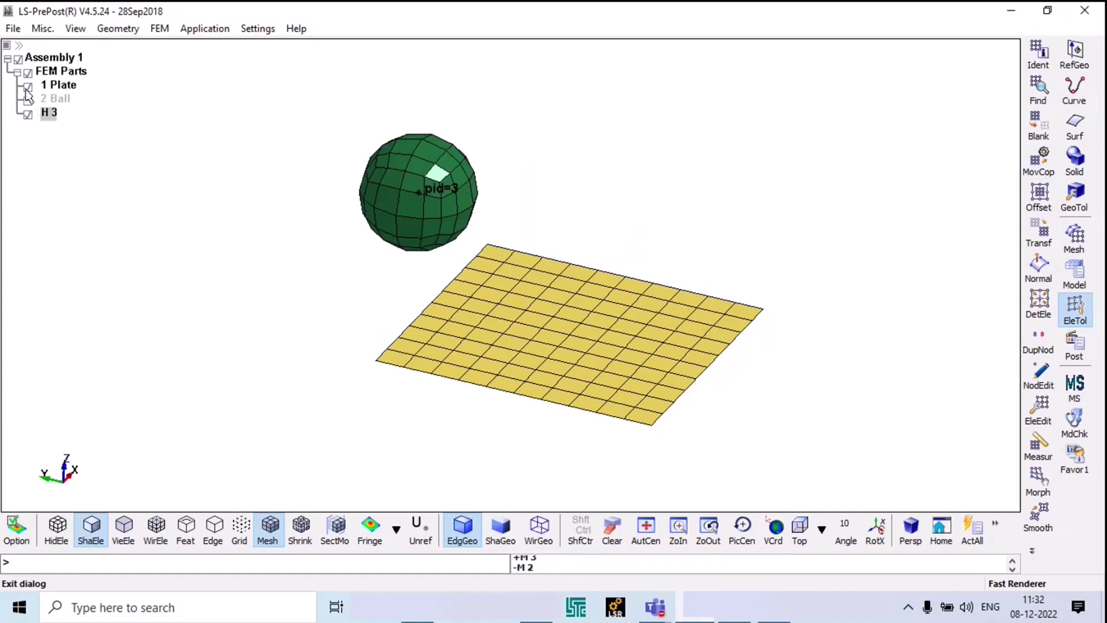
pyautogui.click(28, 87)
pyautogui.click(27, 114)
pyautogui.click(27, 114)
pyautogui.click(27, 115)
pyautogui.click(27, 114)
pyautogui.click(28, 101)
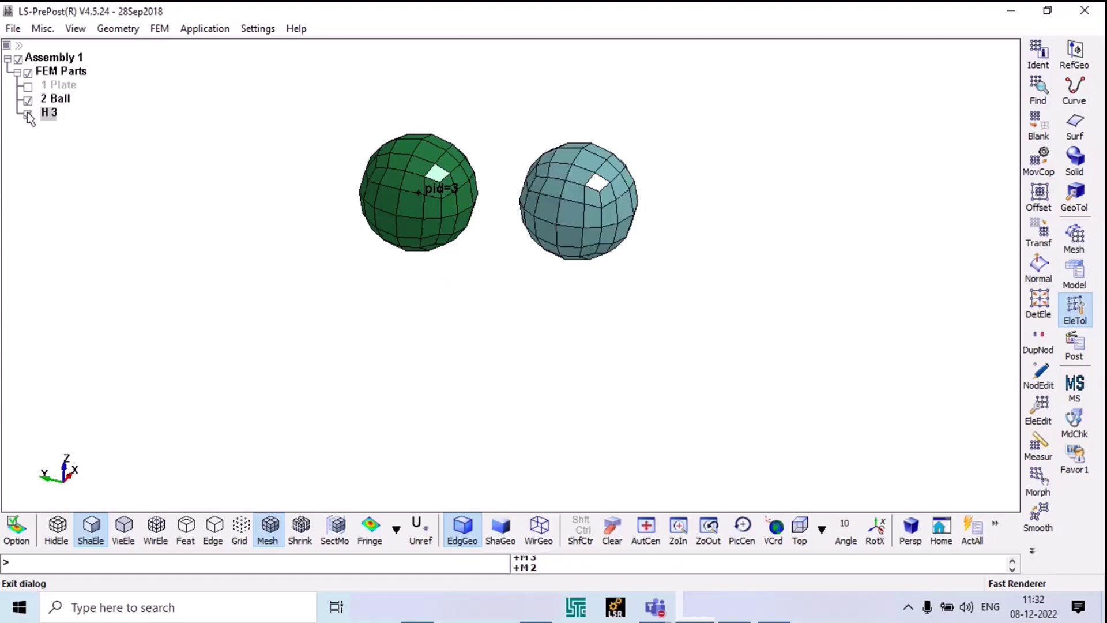
# Step: Hide part 3 and toggle the Ball part off and on, leaving only the Ball part displayed
pyautogui.click(27, 115)
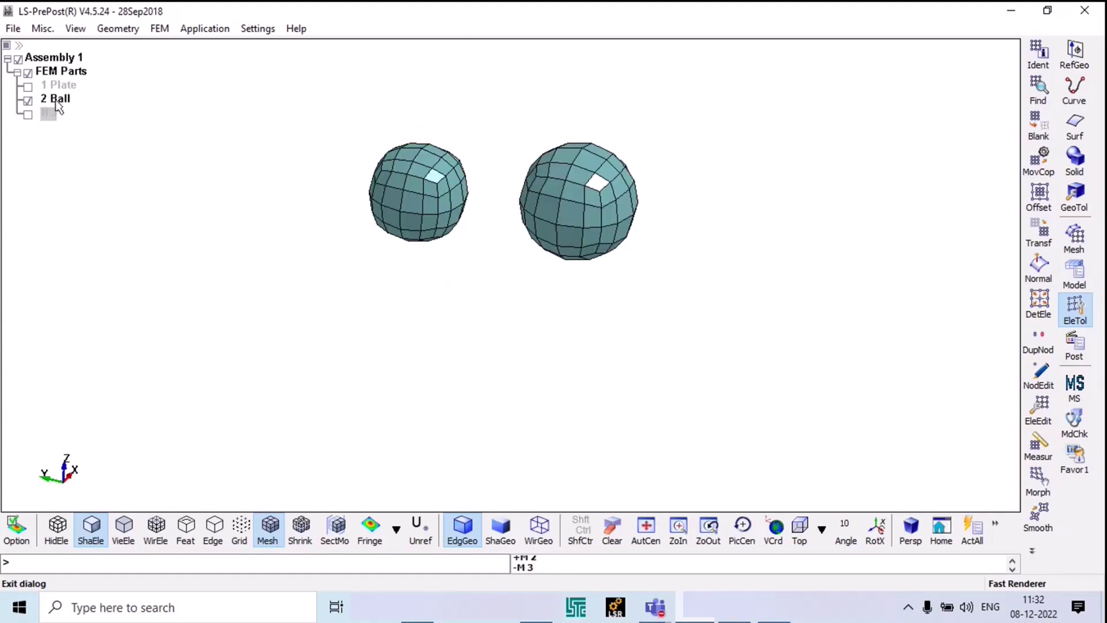
pyautogui.click(56, 99)
pyautogui.click(32, 103)
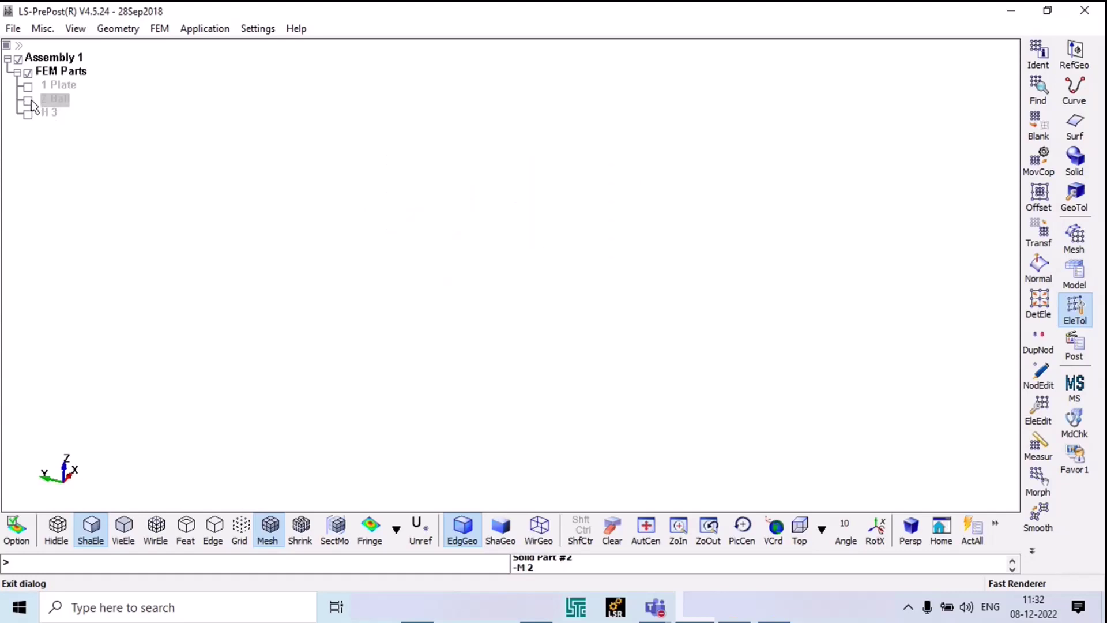
pyautogui.click(30, 102)
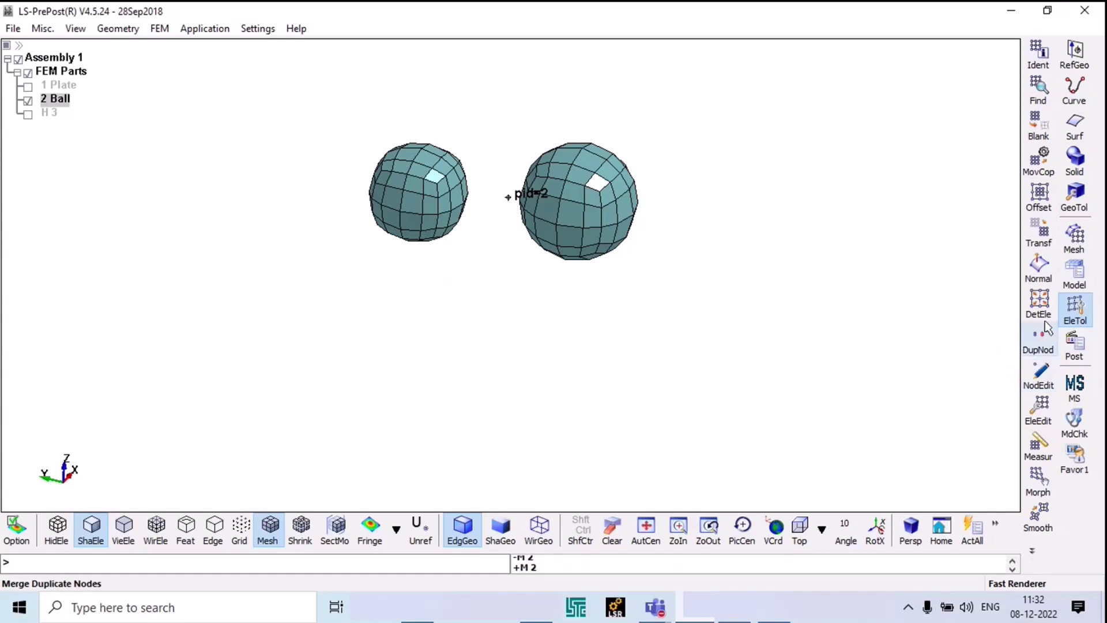
# Step: Try to detach the smaller sphere's elements as shell elements with an area selection, and close the Detach tool
pyautogui.click(1039, 301)
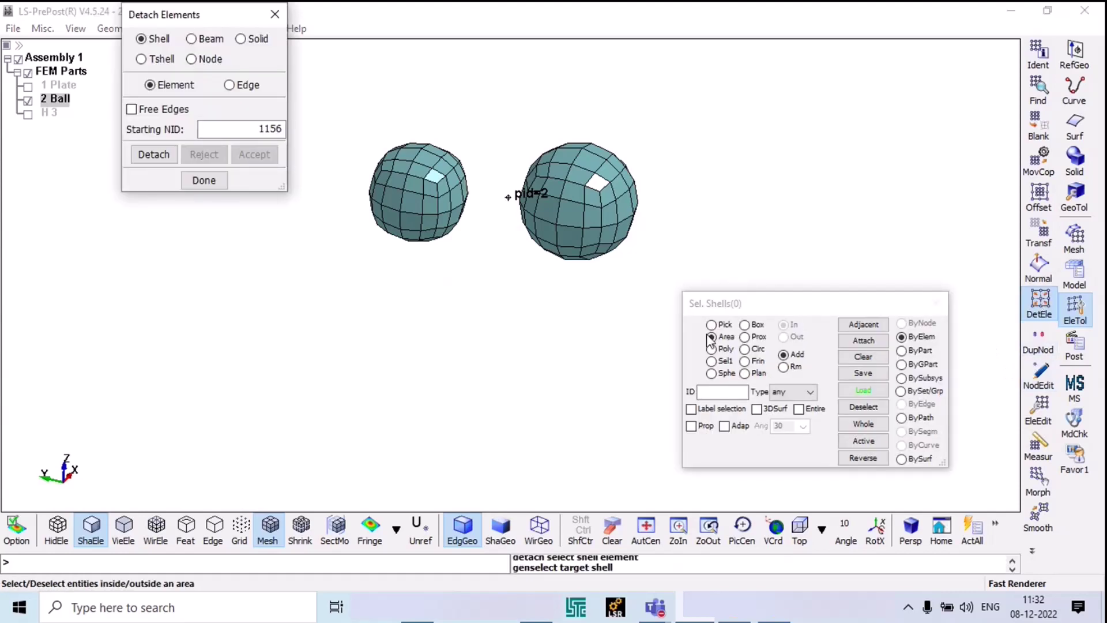
pyautogui.moveTo(343, 120); pyautogui.dragTo(474, 272)
pyautogui.moveTo(461, 129); pyautogui.dragTo(403, 229)
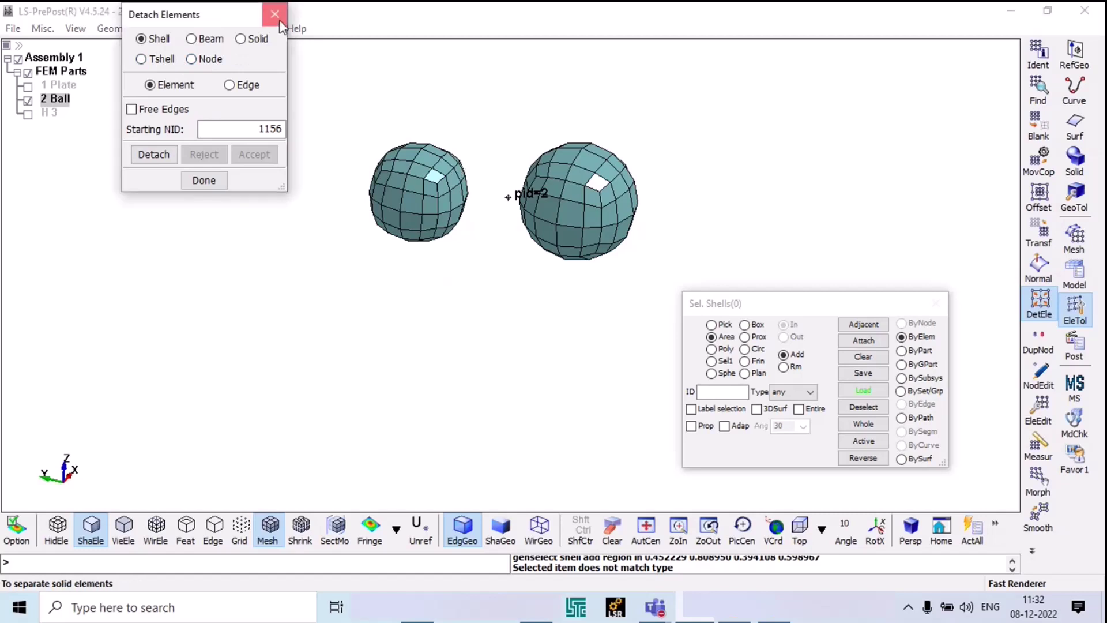
pyautogui.click(204, 180)
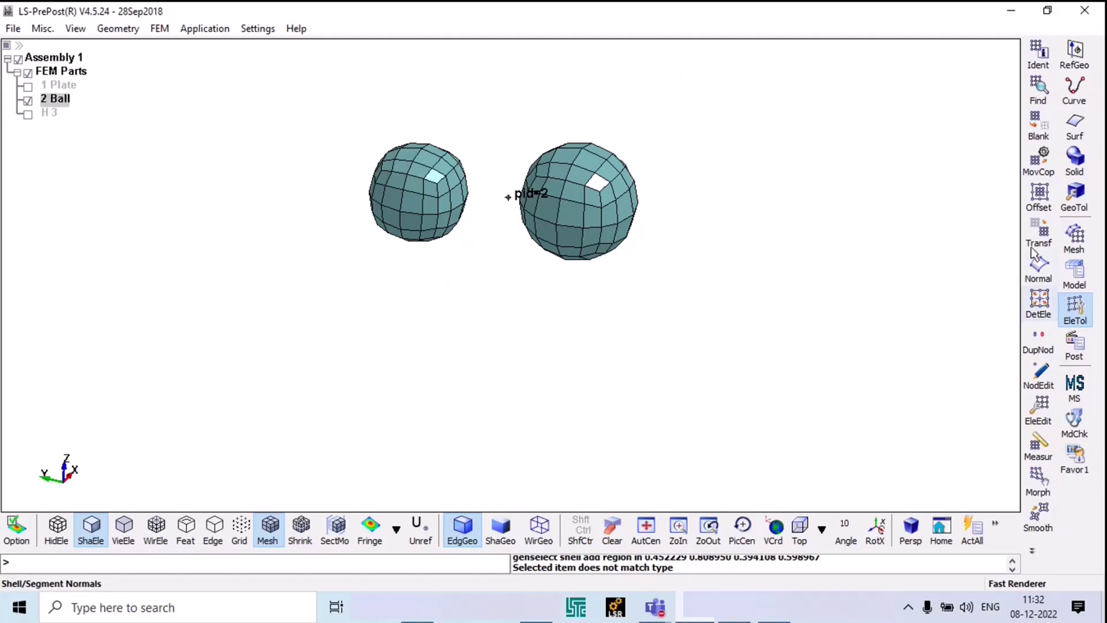
# Step: Blank an area of elements on the smaller sphere to inspect its interior, and unblank all elements again
pyautogui.click(1039, 128)
pyautogui.moveTo(427, 135); pyautogui.dragTo(413, 239)
pyautogui.scroll(3, 434, 195)
pyautogui.scroll(-4, 342, 171)
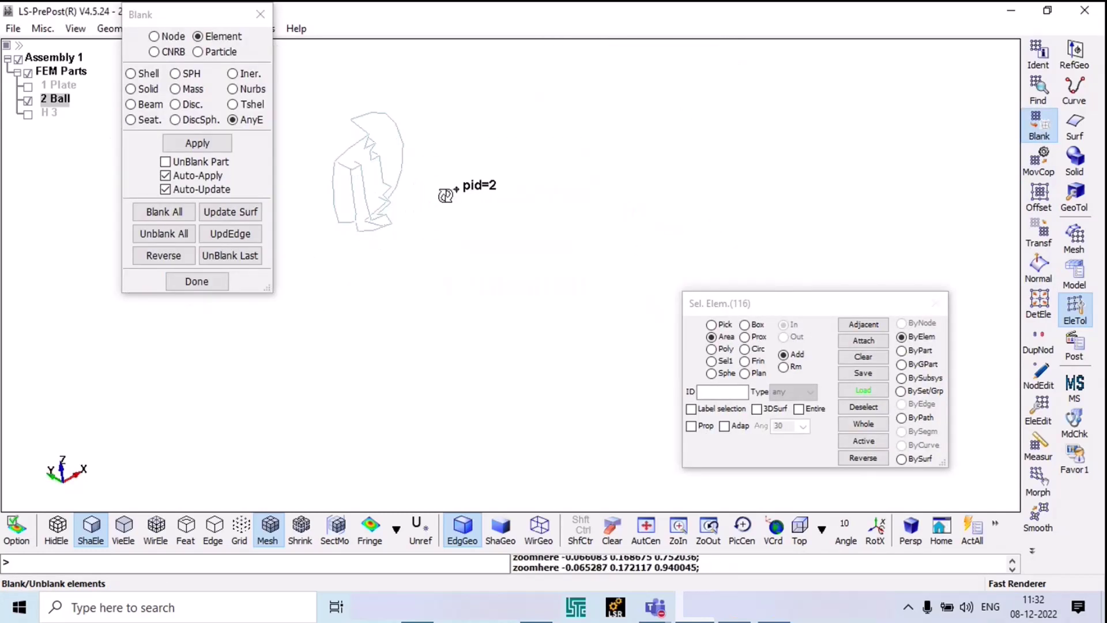
pyautogui.scroll(2, 323, 164)
pyautogui.click(936, 314)
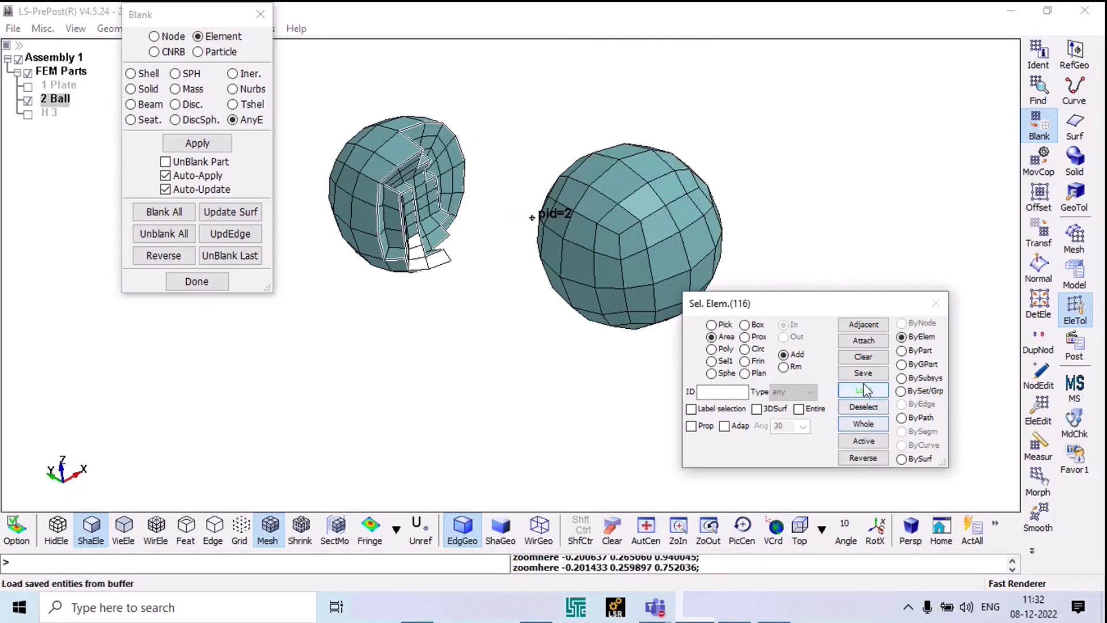
pyautogui.click(172, 232)
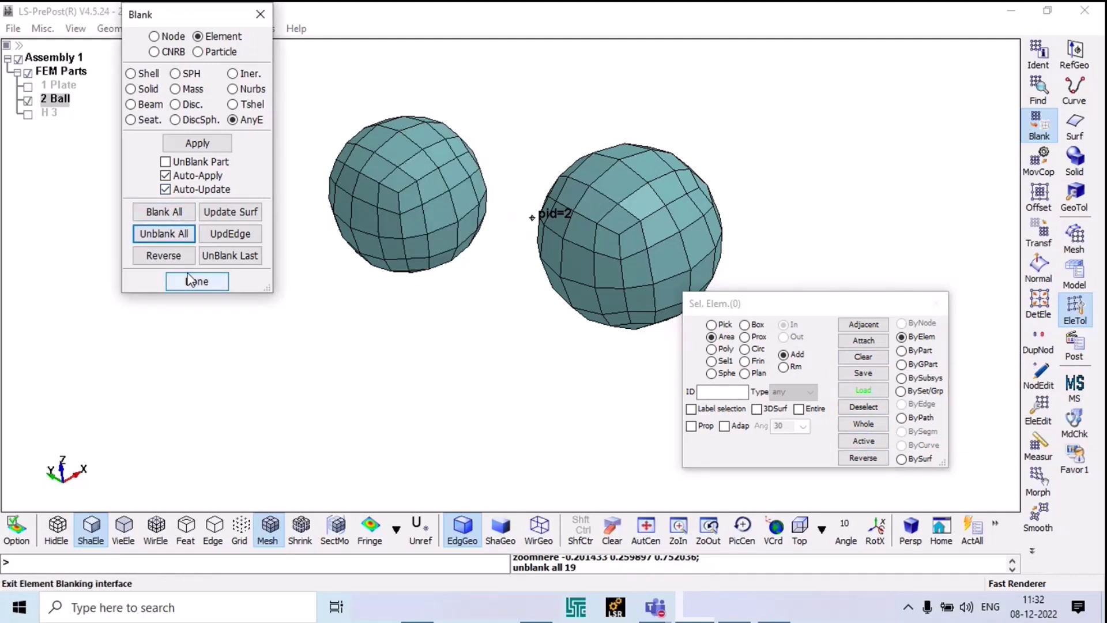
pyautogui.click(195, 281)
# Step: Detach all solid elements of the smaller sphere in the Ball part using an area selection, and finish the Detach operation
pyautogui.keyDown('shift'); pyautogui.moveTo(435, 340); pyautogui.dragTo(600, 326); pyautogui.keyUp('shift')
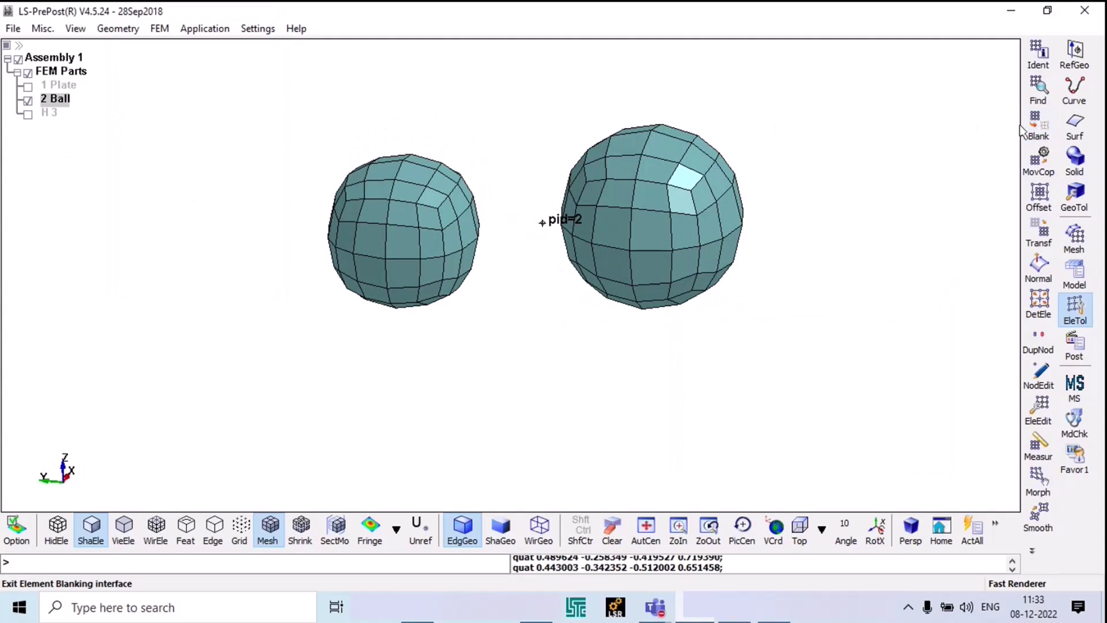
pyautogui.click(1039, 316)
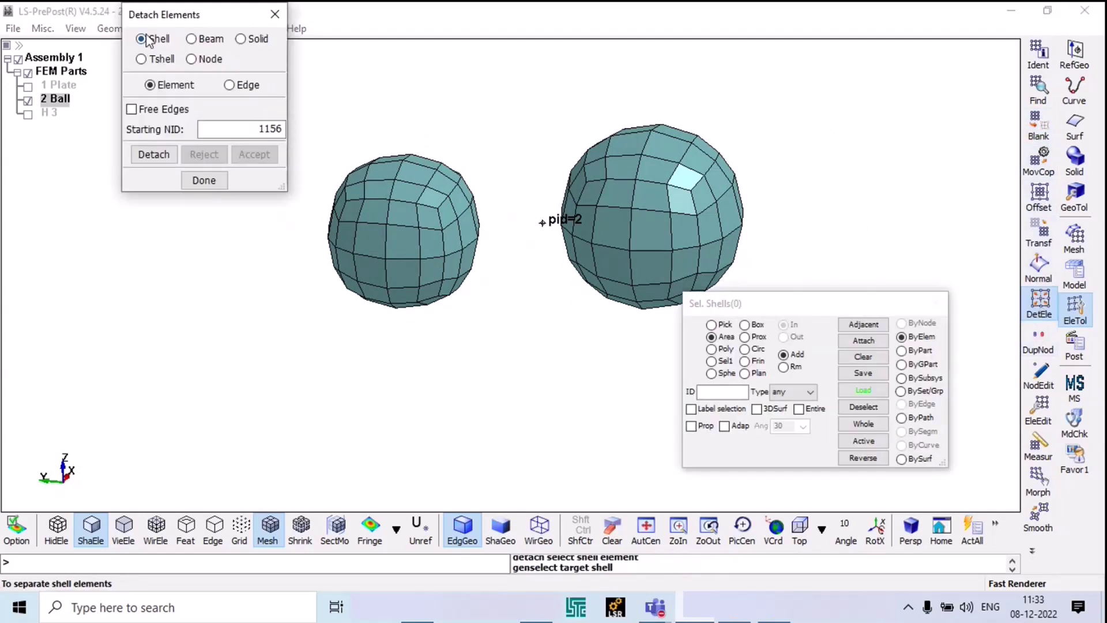
pyautogui.click(241, 39)
pyautogui.moveTo(327, 108); pyautogui.dragTo(483, 311)
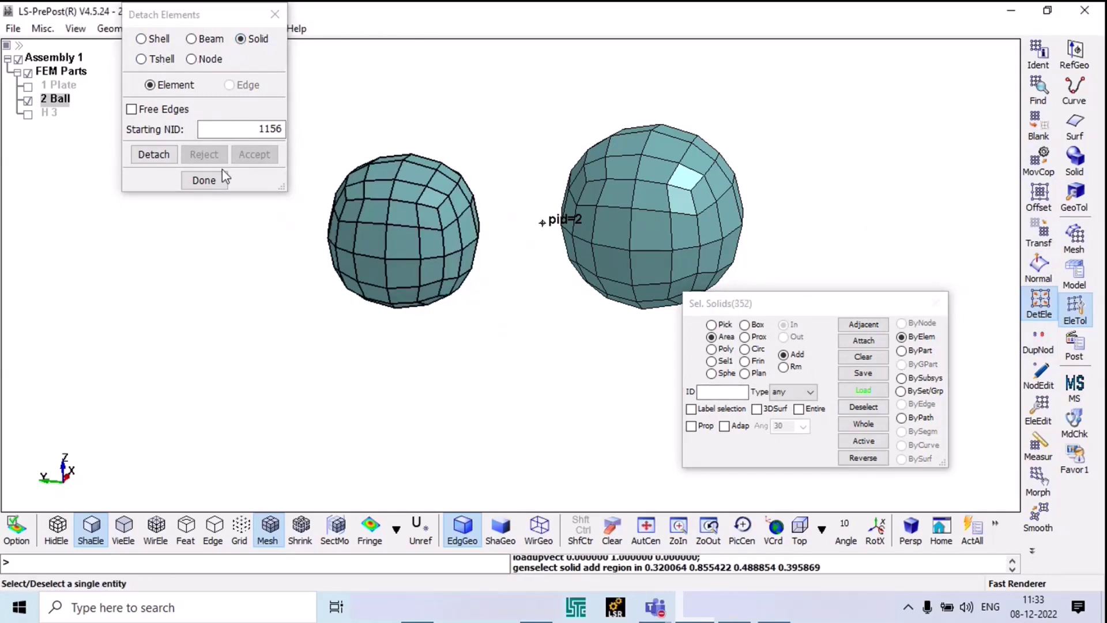
pyautogui.click(153, 154)
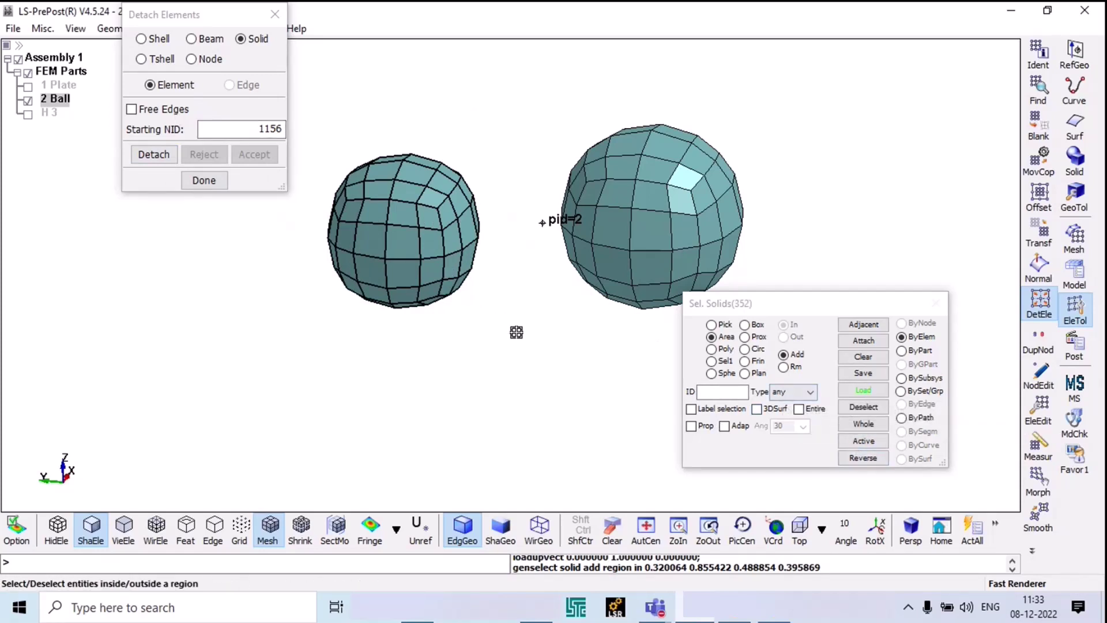
pyautogui.click(153, 155)
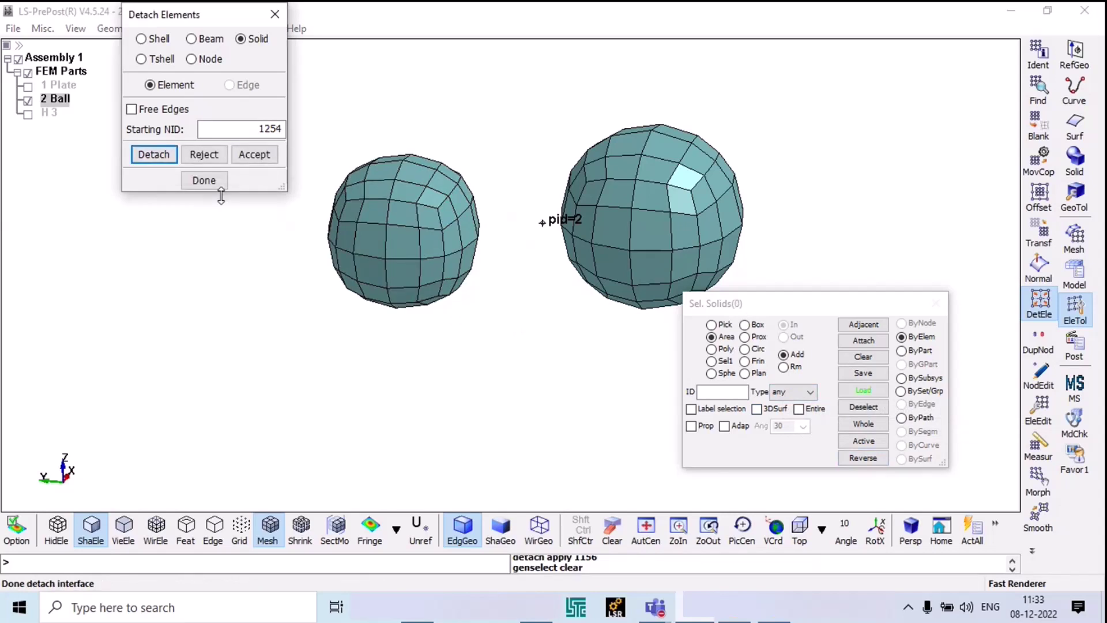
pyautogui.click(215, 175)
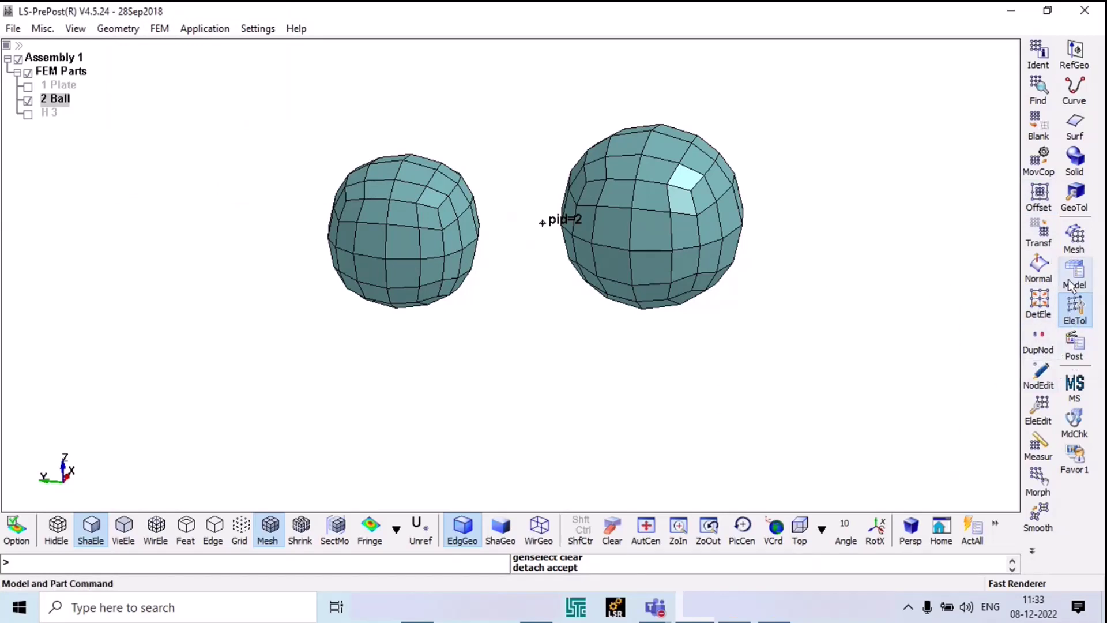
# Step: Delete all elements of the smaller sphere with Element Editing, selecting them by area with element type Any and removing new unreferenced nodes
pyautogui.click(118, 29)
pyautogui.moveTo(140, 46)
pyautogui.moveTo(161, 28)
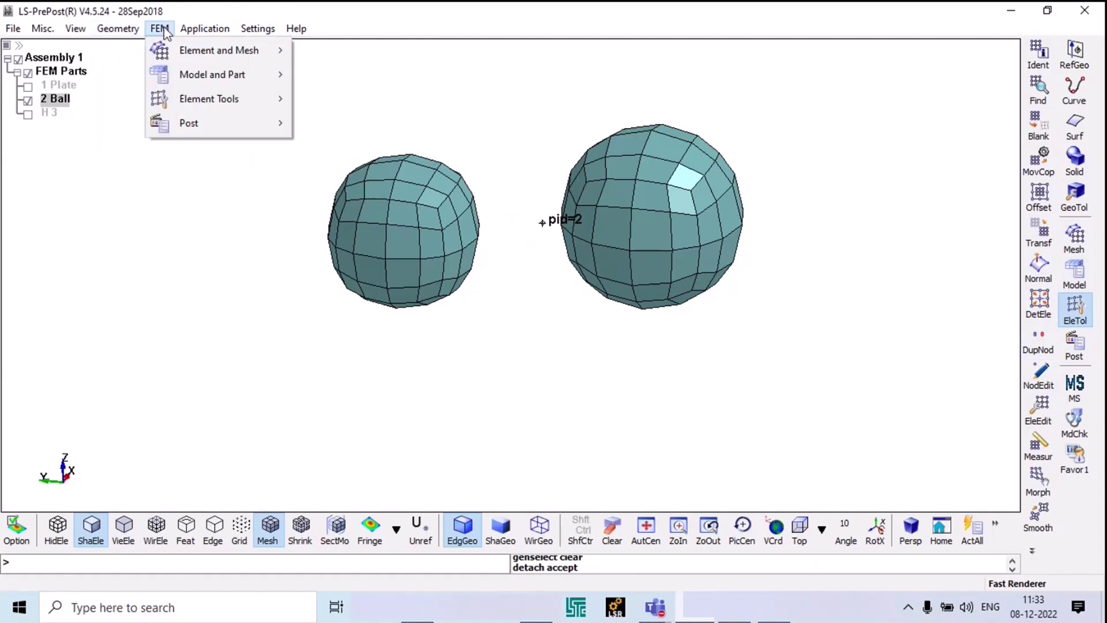
pyautogui.moveTo(182, 78)
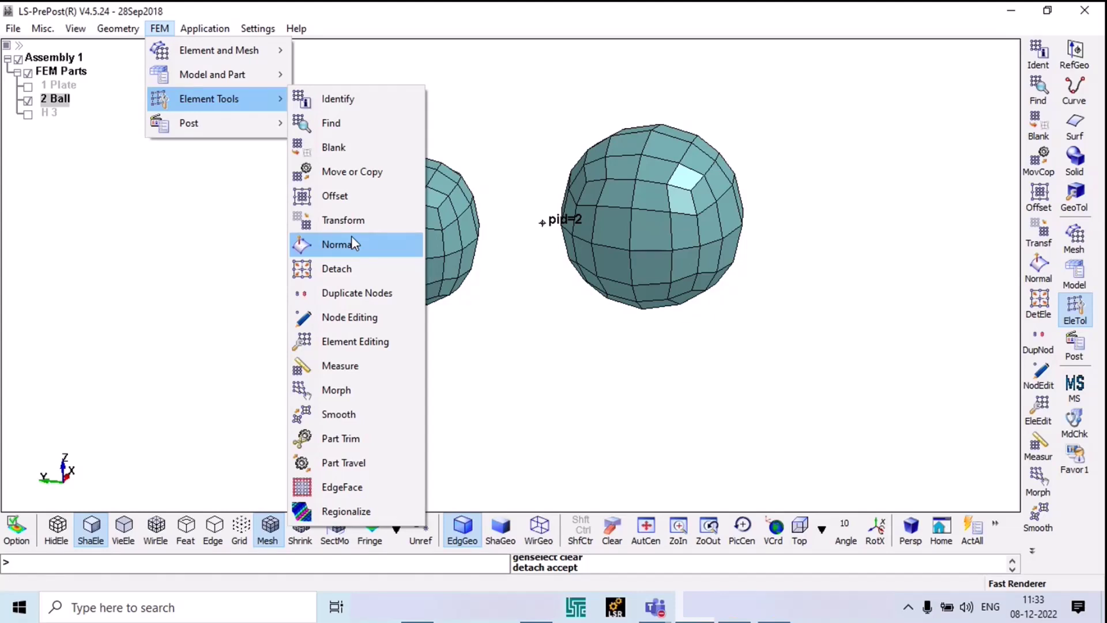
pyautogui.click(343, 340)
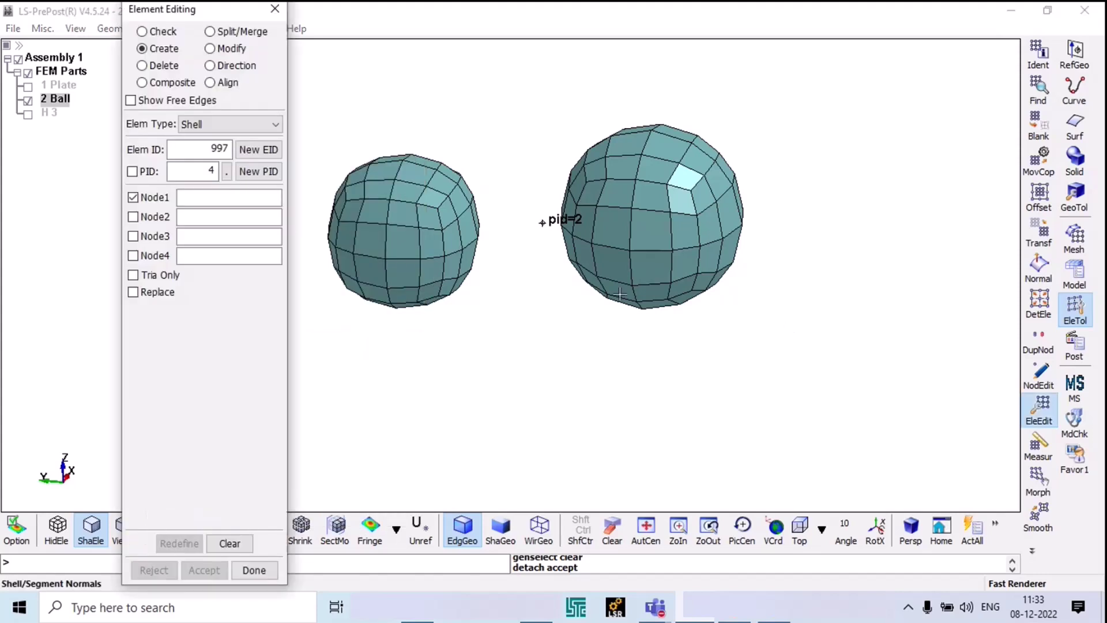
pyautogui.click(145, 67)
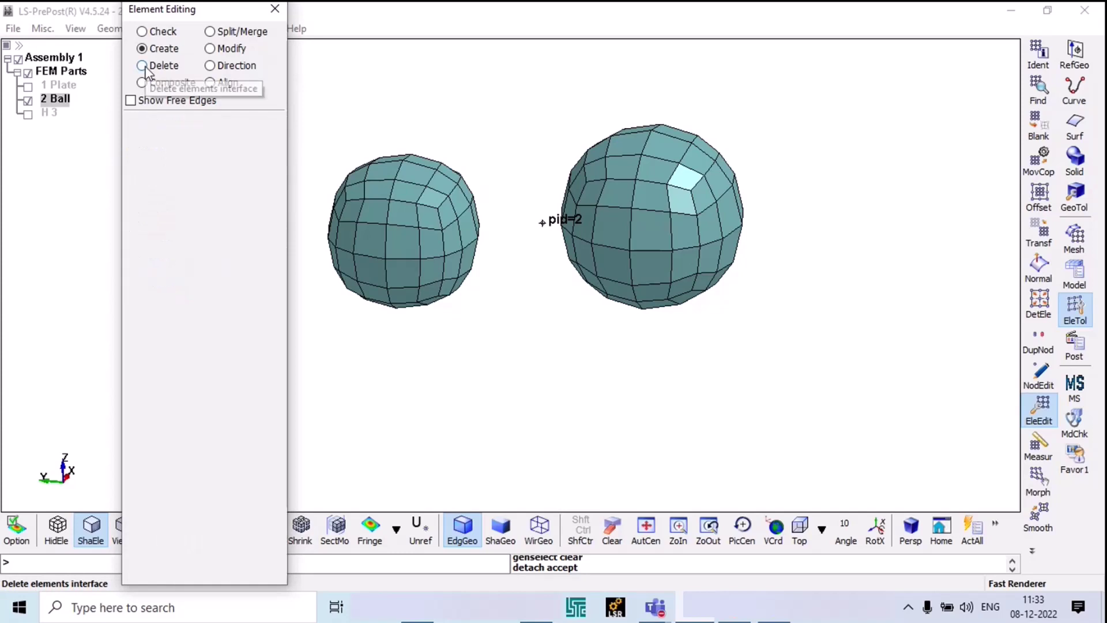
pyautogui.moveTo(312, 126); pyautogui.dragTo(501, 354)
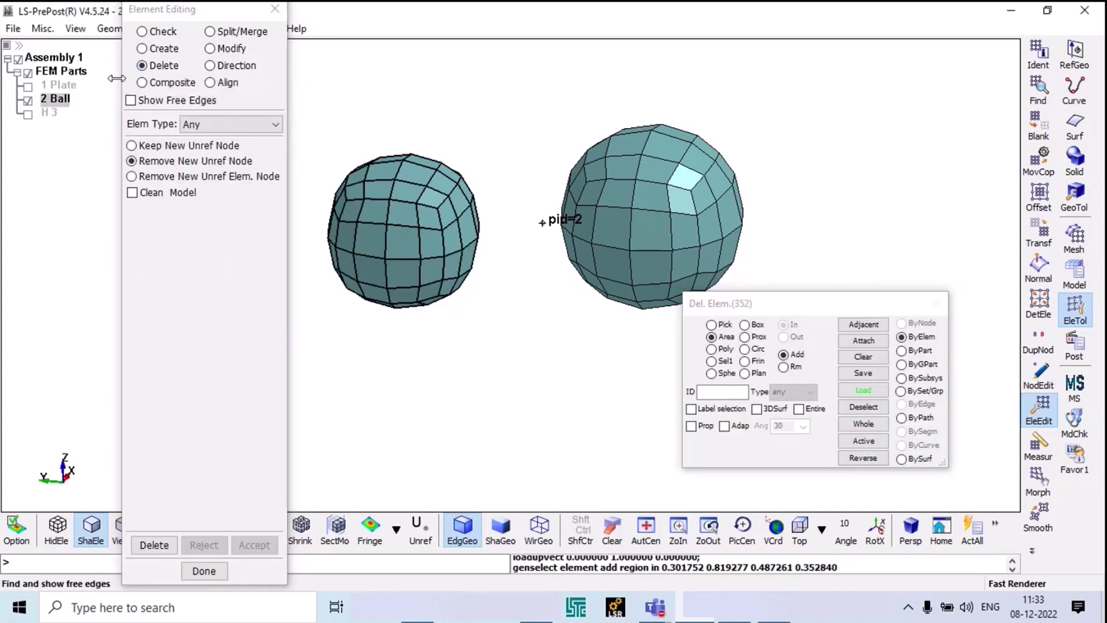
pyautogui.click(151, 545)
pyautogui.click(218, 571)
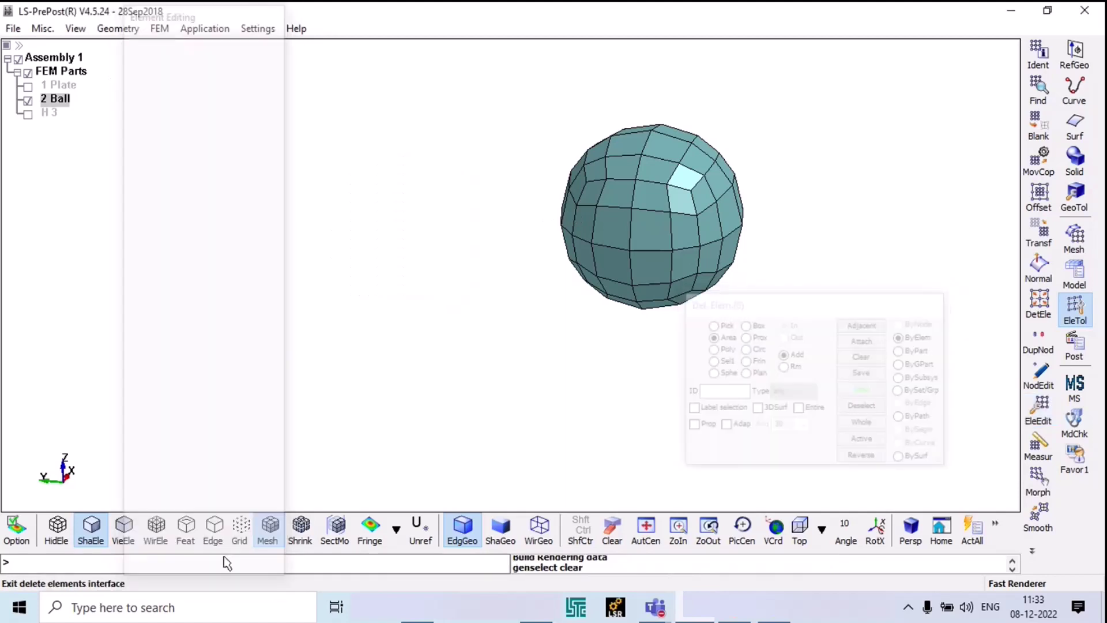
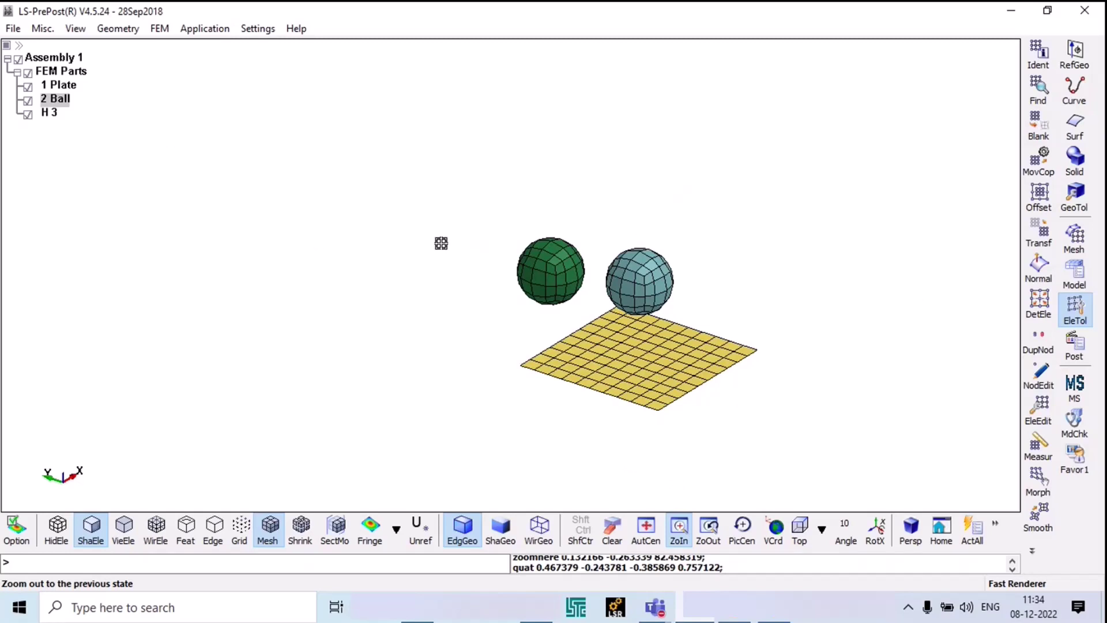
# Step: Open the Shape Mesher to review the sphere parameters and the available entity types, and close it without creating a mesh
pyautogui.click(725, 330)
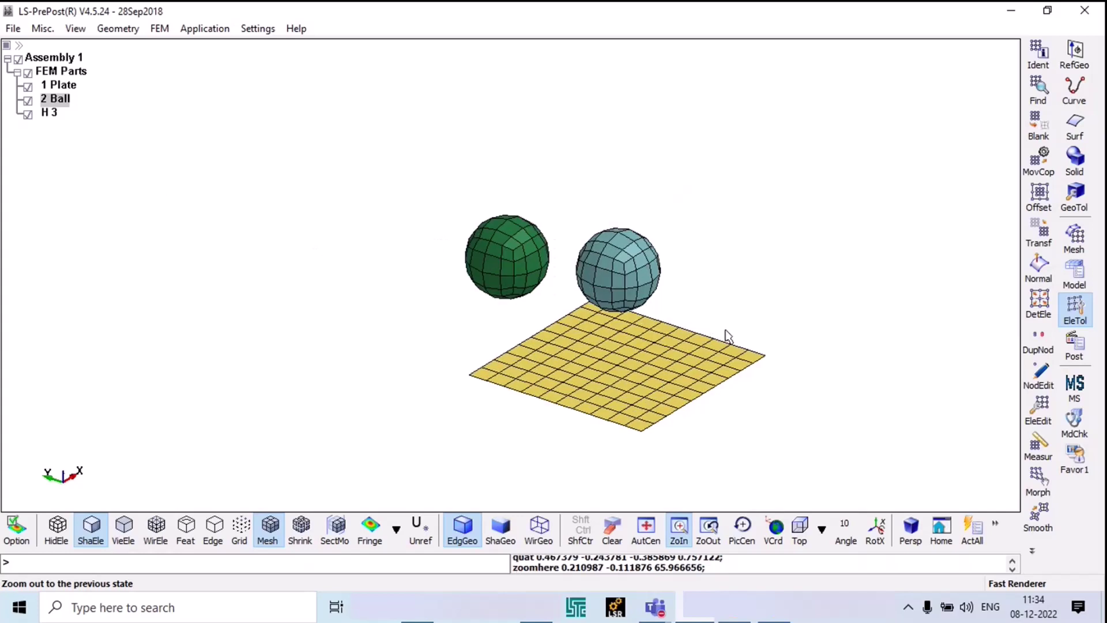
pyautogui.click(726, 331)
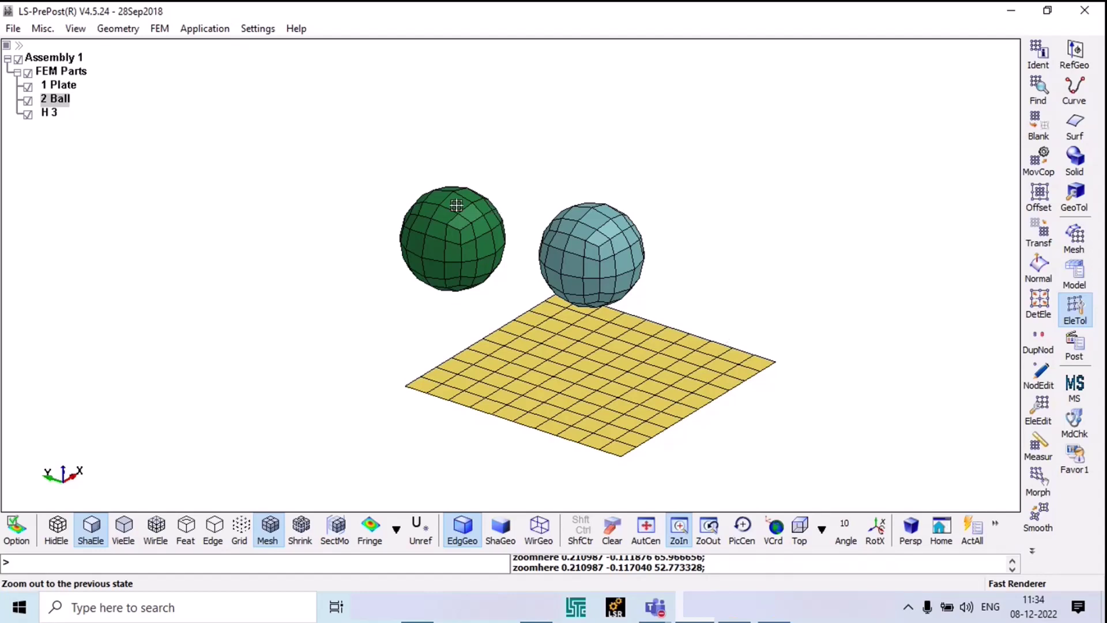
pyautogui.click(155, 29)
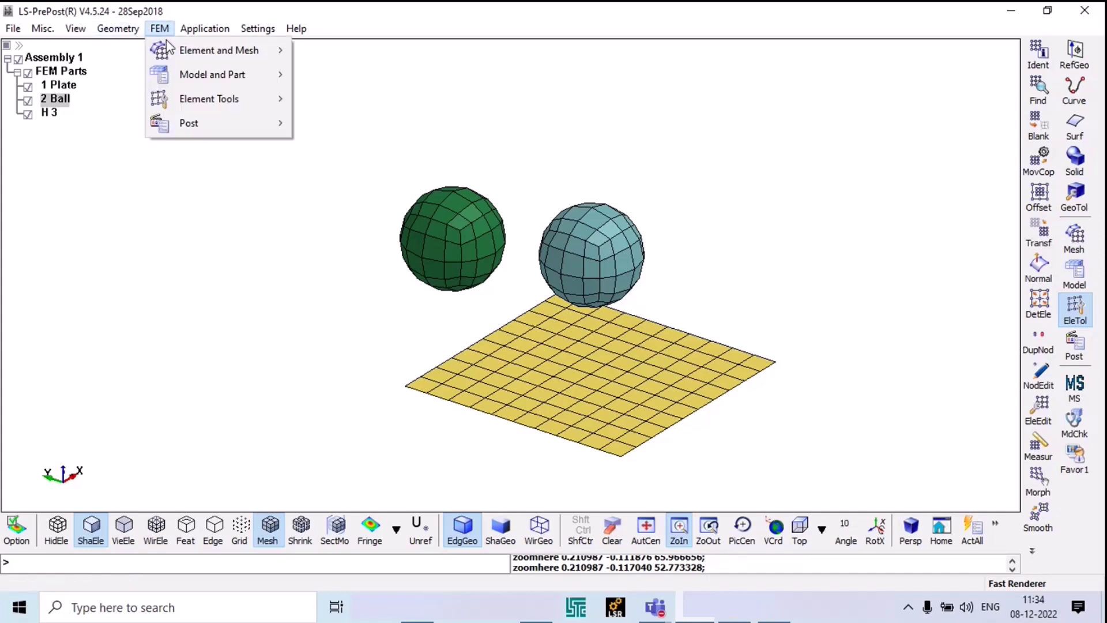
pyautogui.moveTo(178, 51)
pyautogui.click(322, 50)
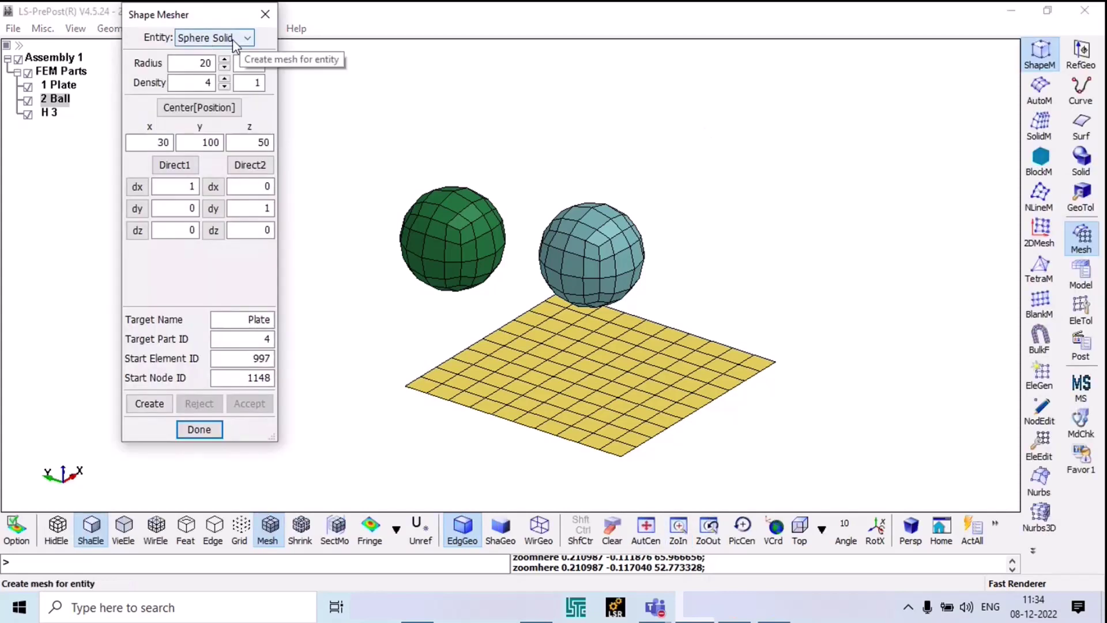
pyautogui.moveTo(227, 14); pyautogui.dragTo(917, 81)
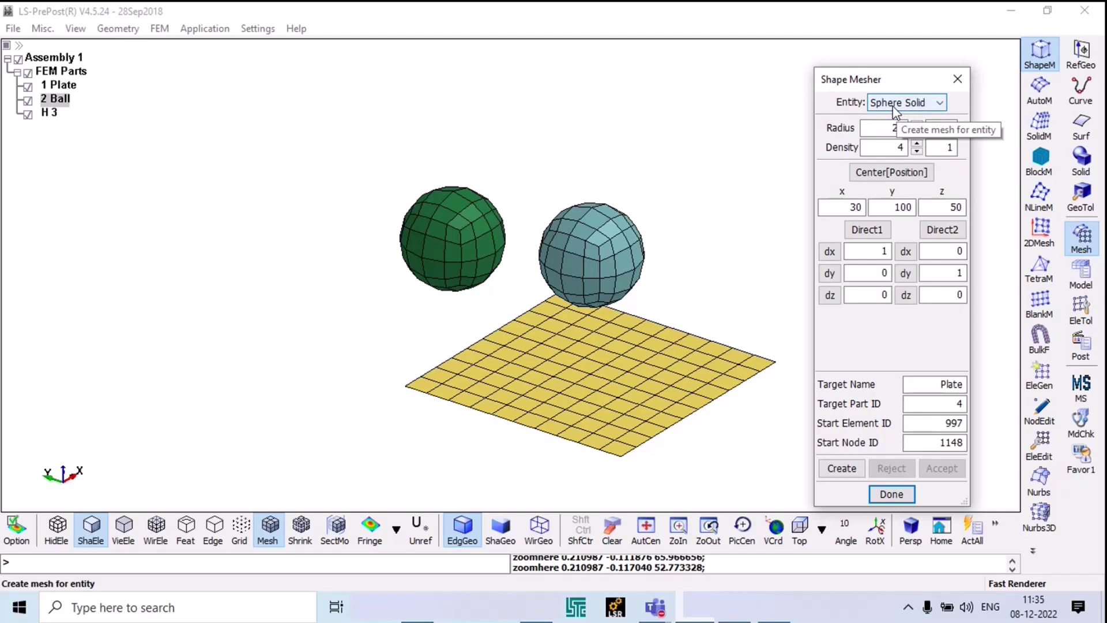
pyautogui.moveTo(888, 68); pyautogui.dragTo(888, 38)
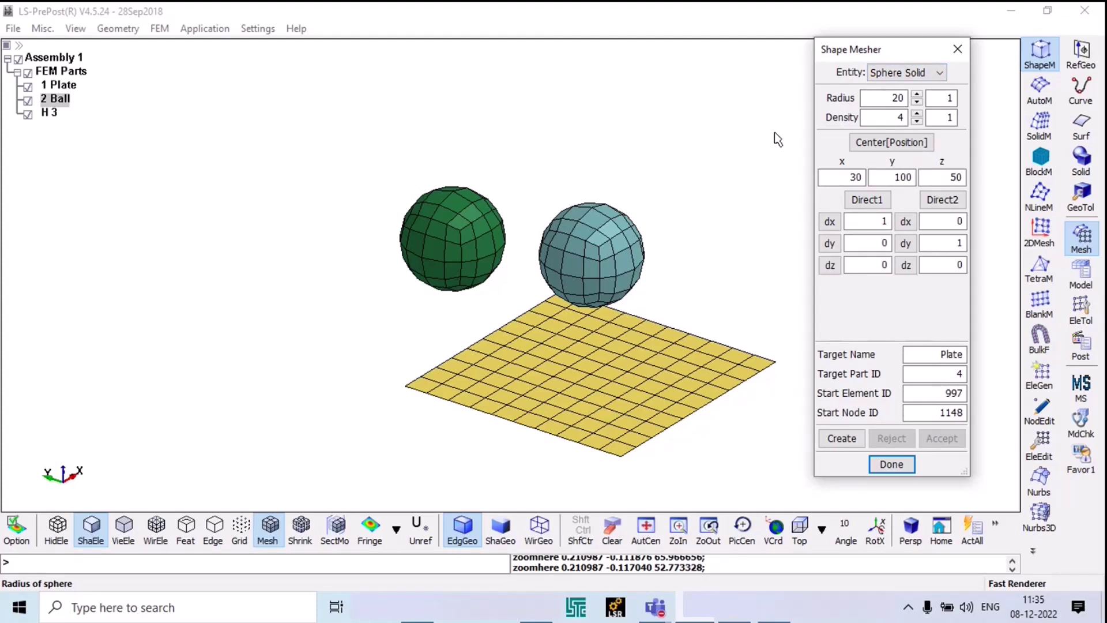
pyautogui.click(903, 72)
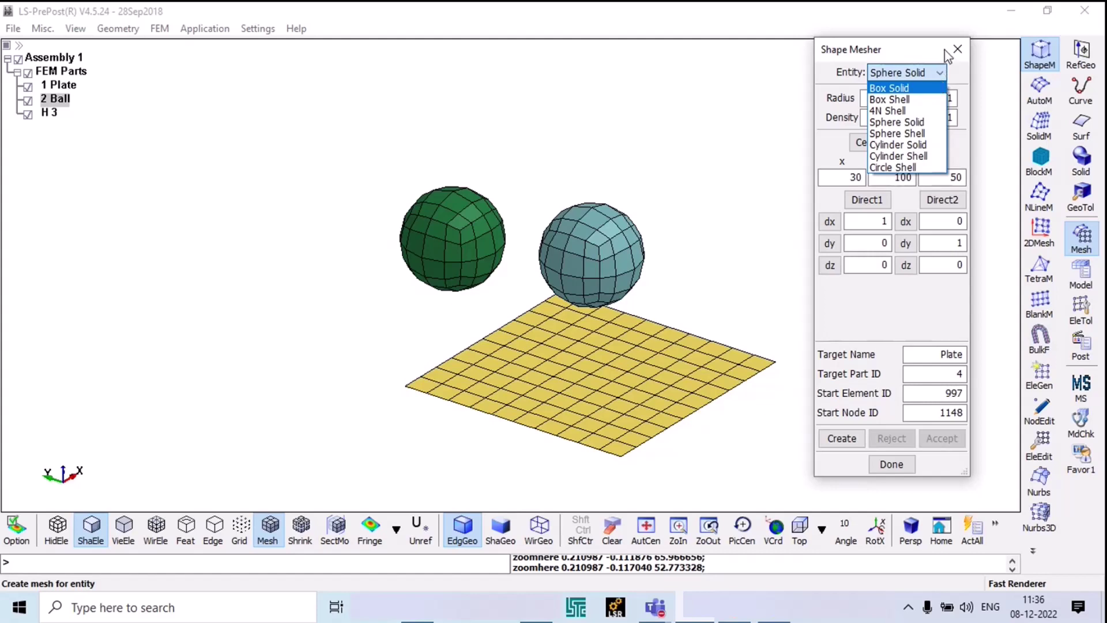
pyautogui.click(965, 52)
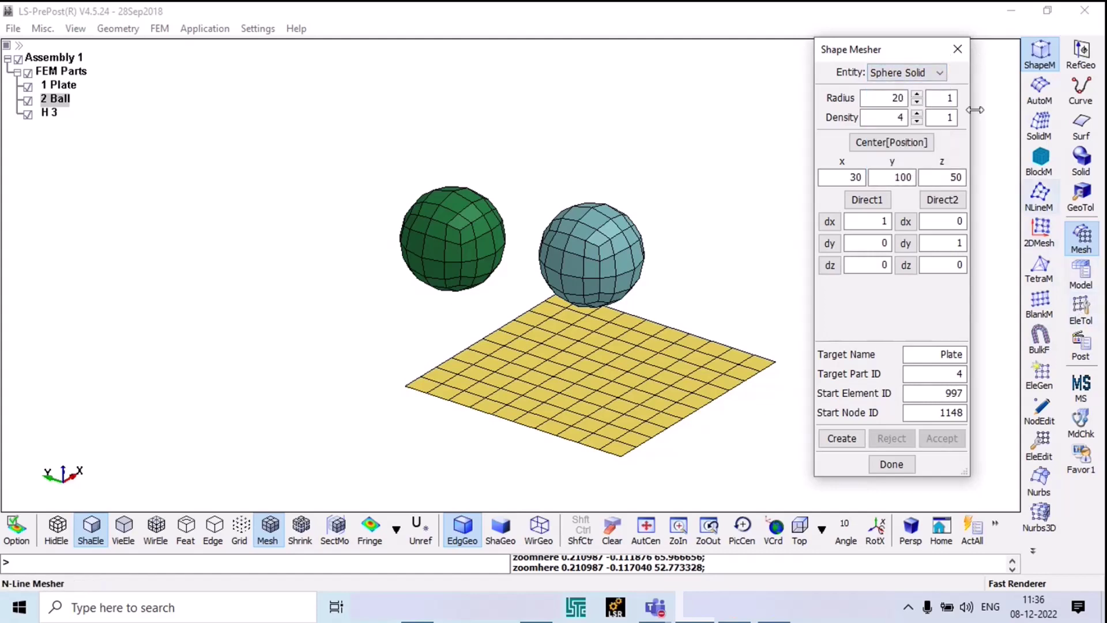
pyautogui.click(957, 49)
# Step: Open the Move or Copy element tool in Move mode and set the target part ID to 4
pyautogui.click(1081, 306)
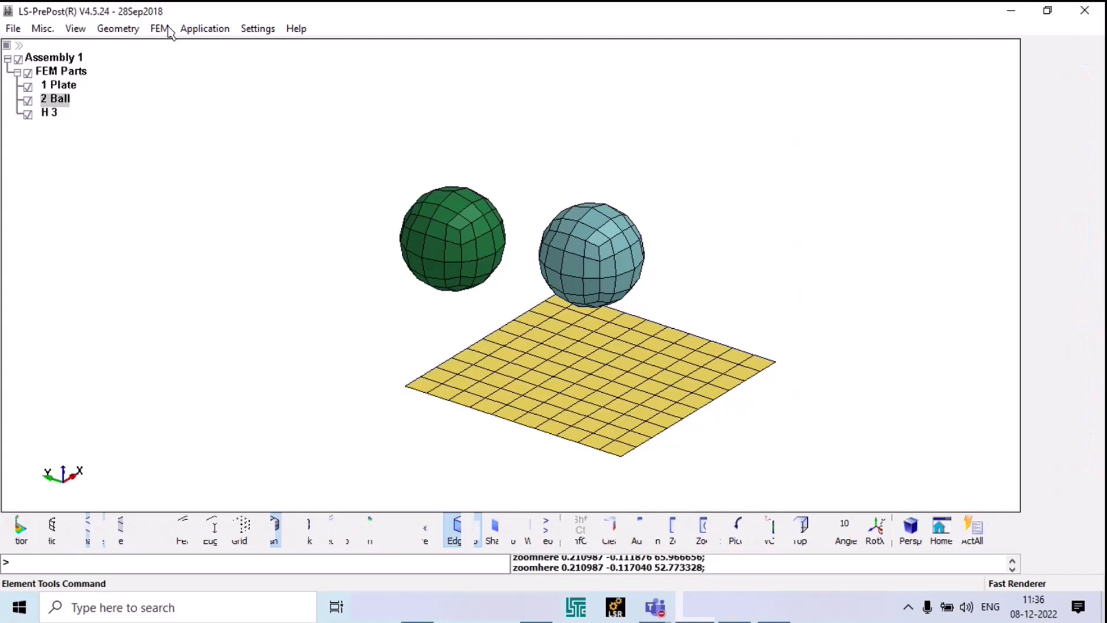
pyautogui.click(167, 27)
pyautogui.click(204, 29)
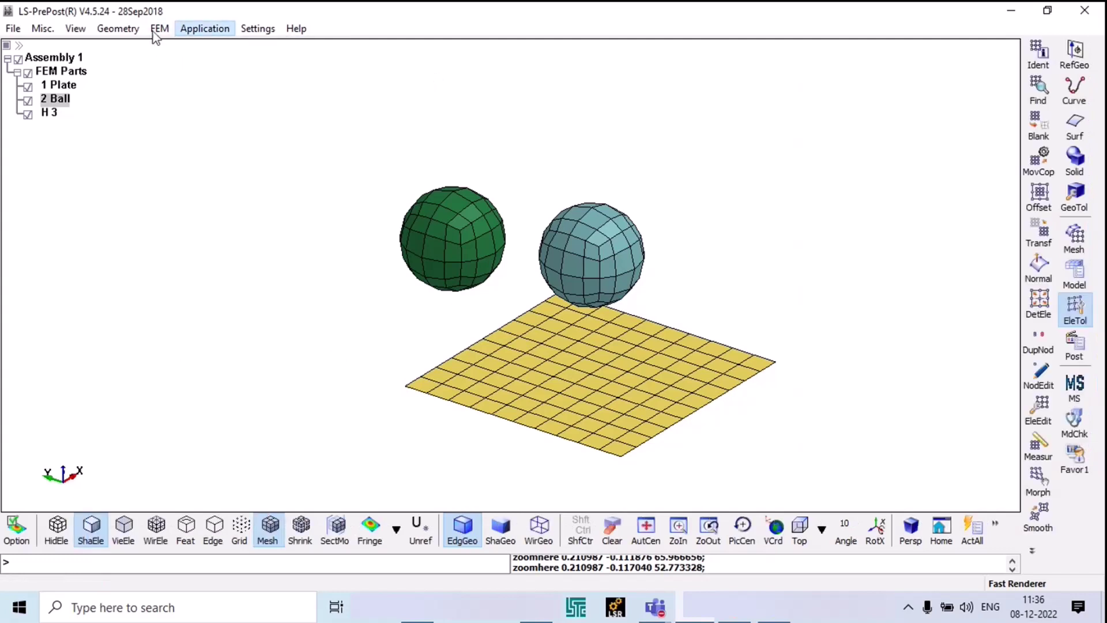
pyautogui.click(160, 28)
pyautogui.moveTo(195, 63)
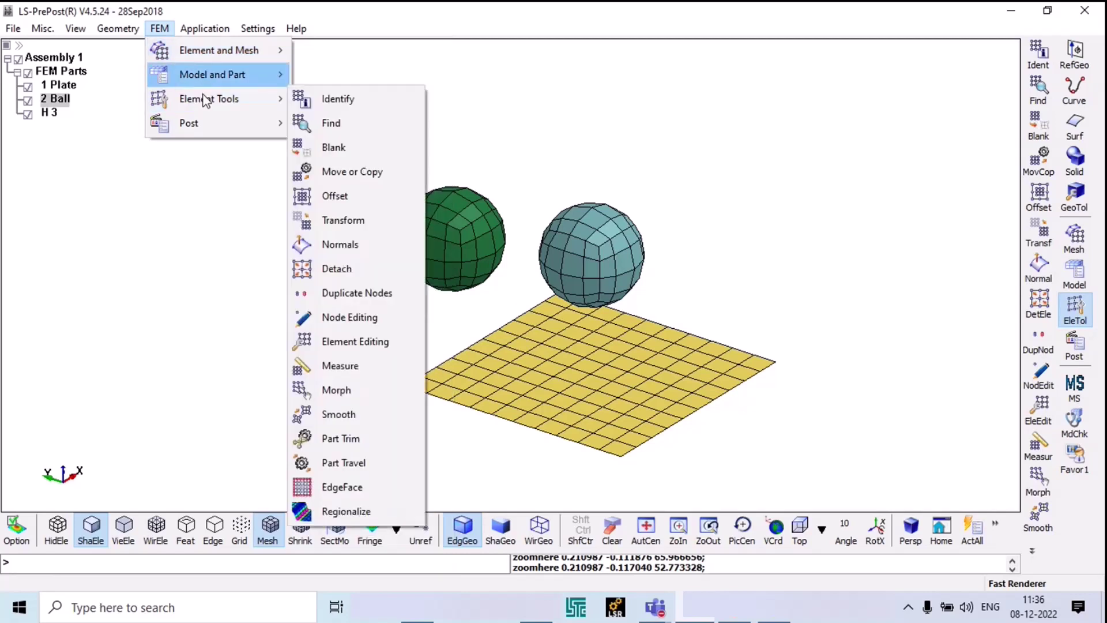
pyautogui.moveTo(274, 103)
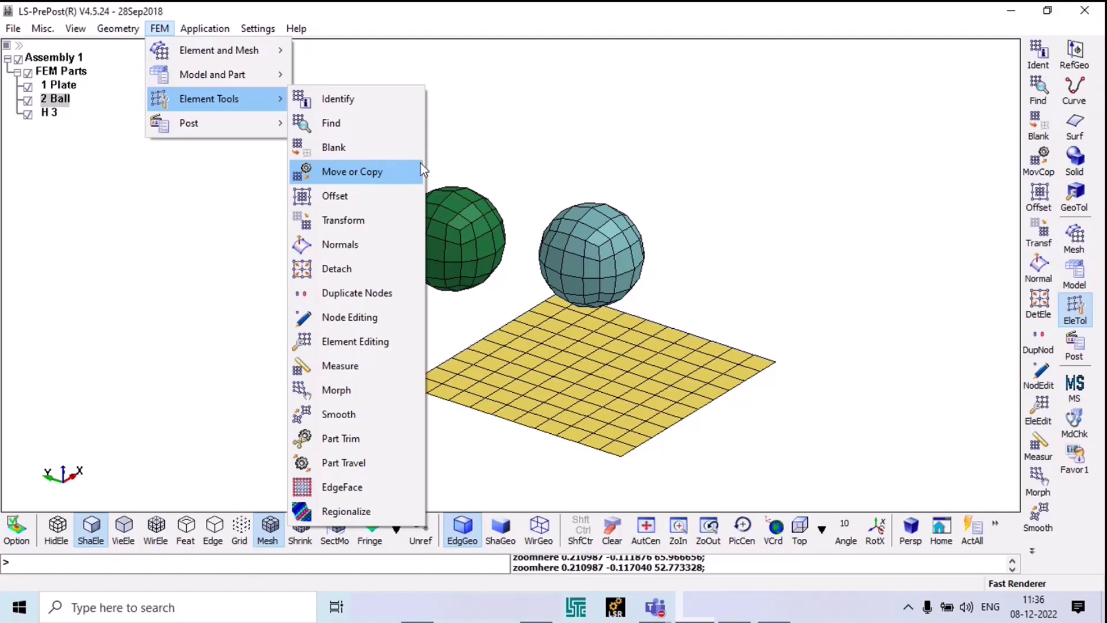
pyautogui.click(351, 172)
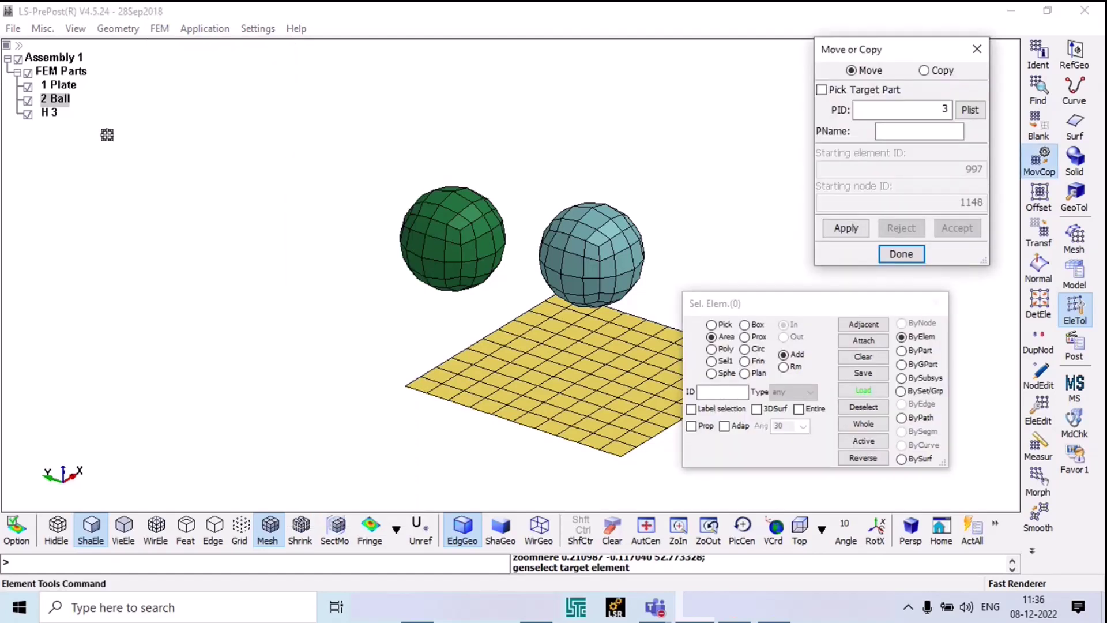
pyautogui.click(943, 110)
pyautogui.write('4')
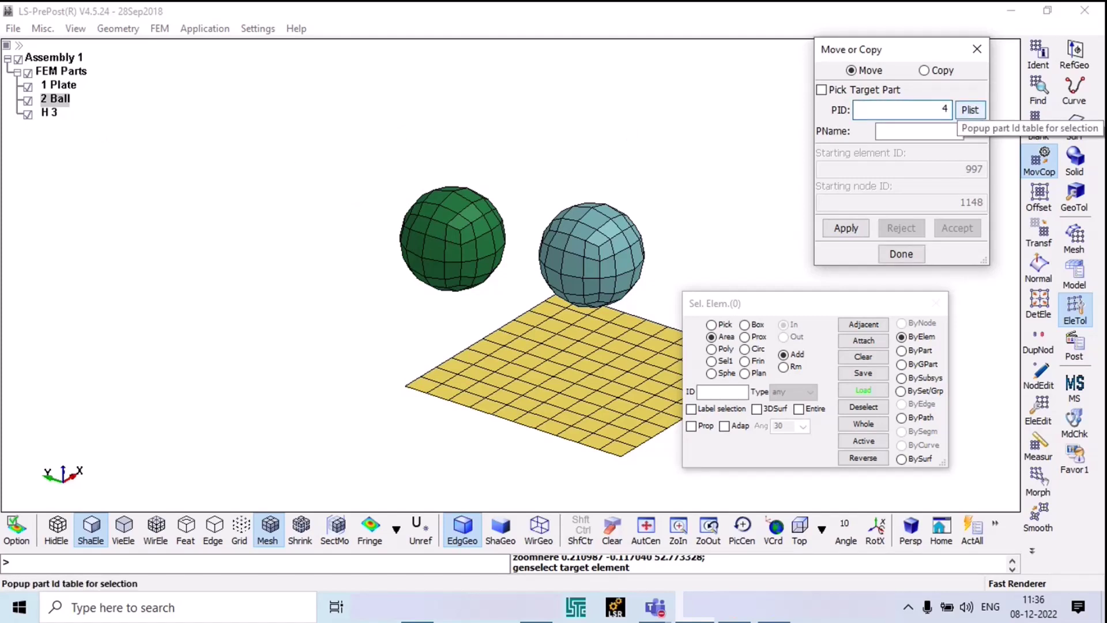
pyautogui.press('Return')
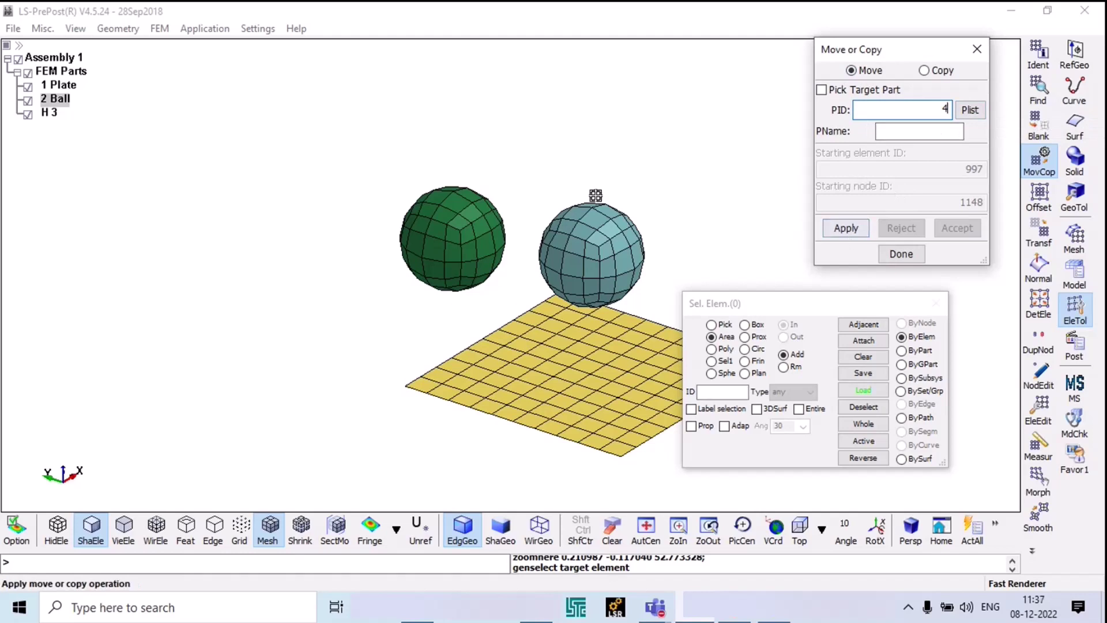
# Step: Select all elements of the green sphere by picking with 30-degree propagation, move them to part 4, and accept and finish the operation
pyautogui.click(453, 216)
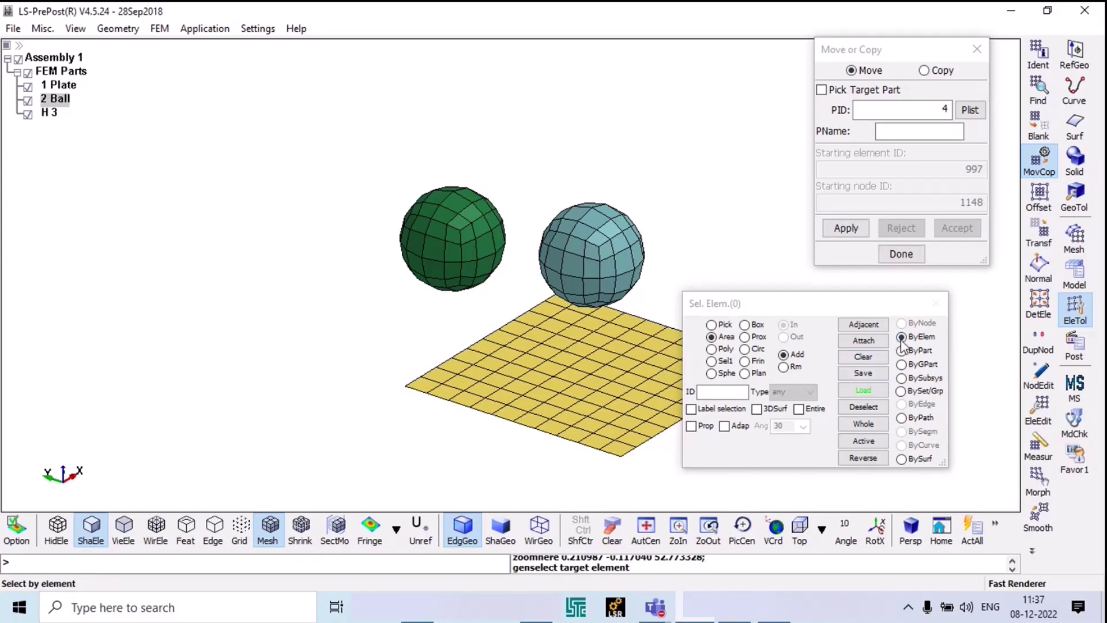
pyautogui.click(691, 425)
pyautogui.click(863, 357)
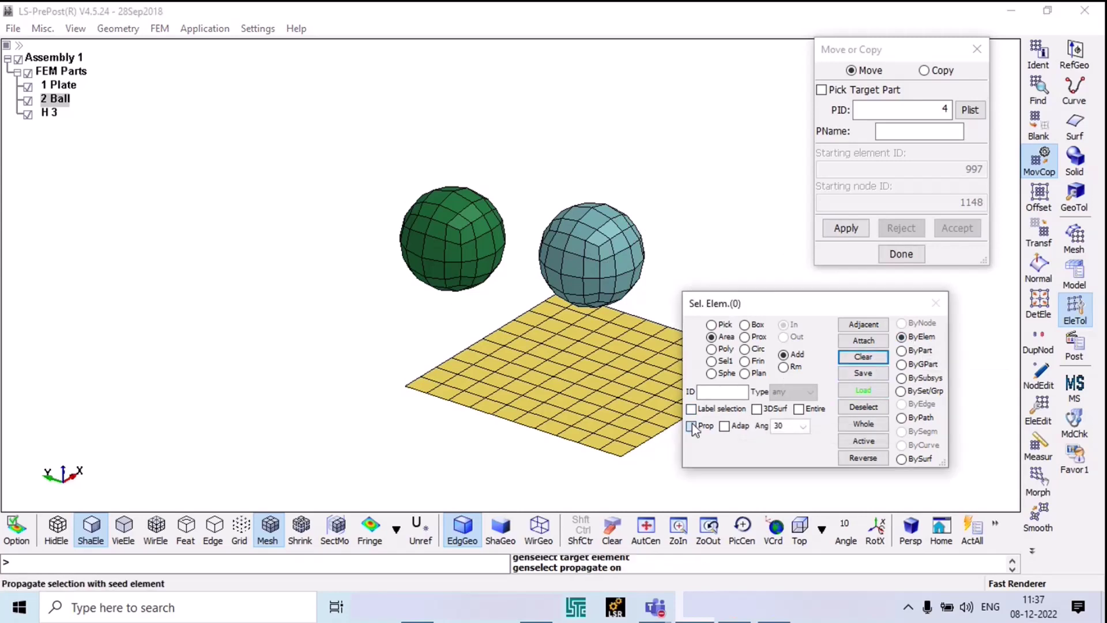
pyautogui.scroll(5, 556, 315)
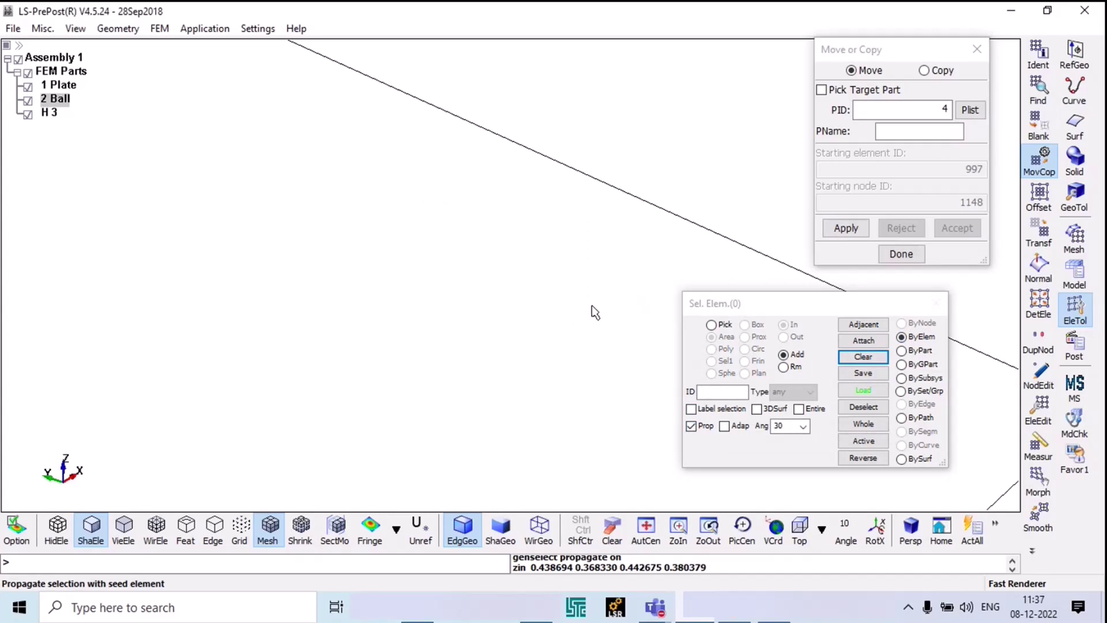
pyautogui.scroll(-5, 536, 320)
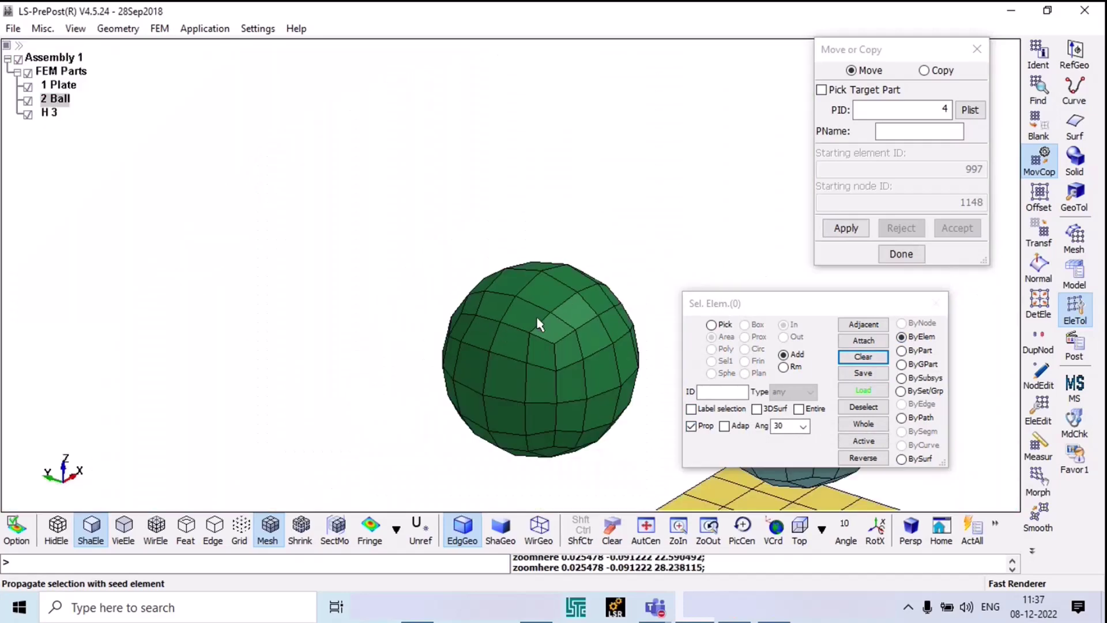
pyautogui.scroll(-4, 536, 324)
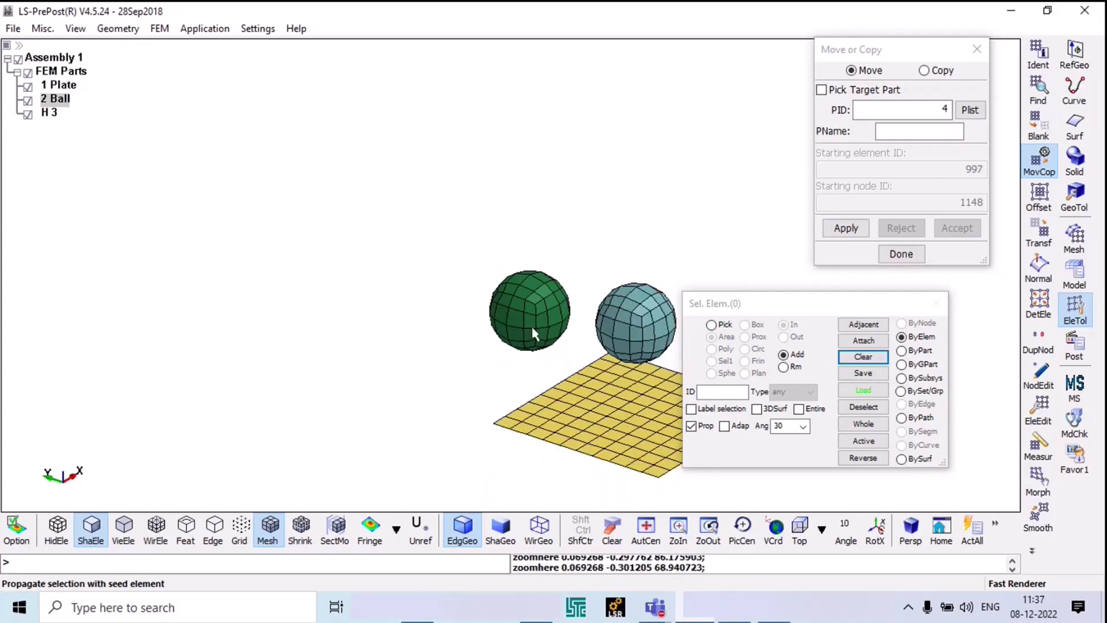
pyautogui.scroll(4, 559, 338)
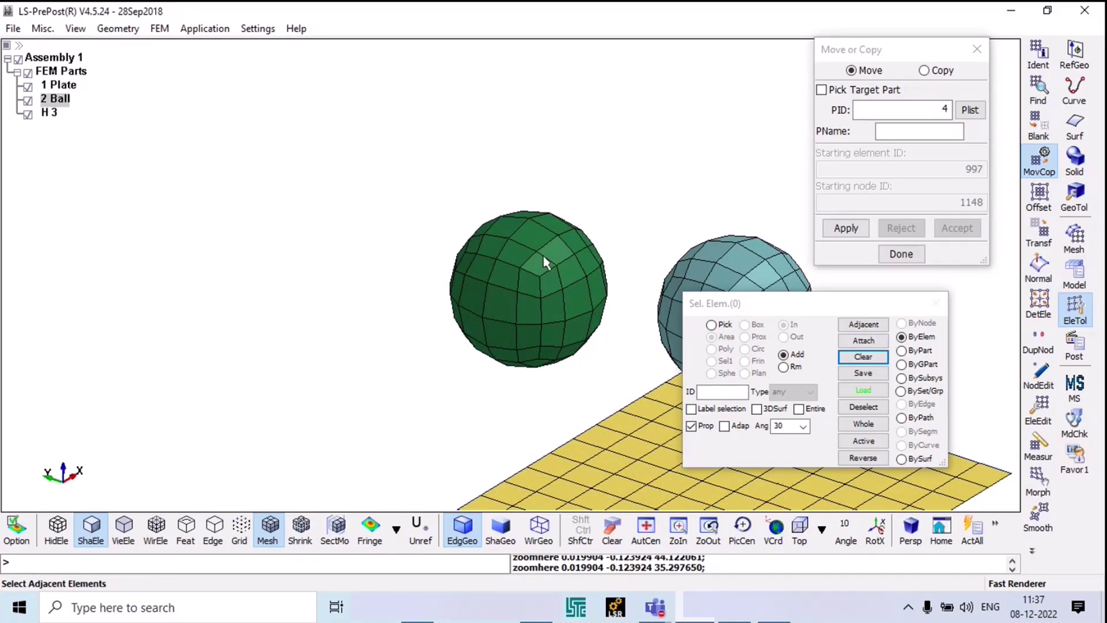
pyautogui.click(710, 324)
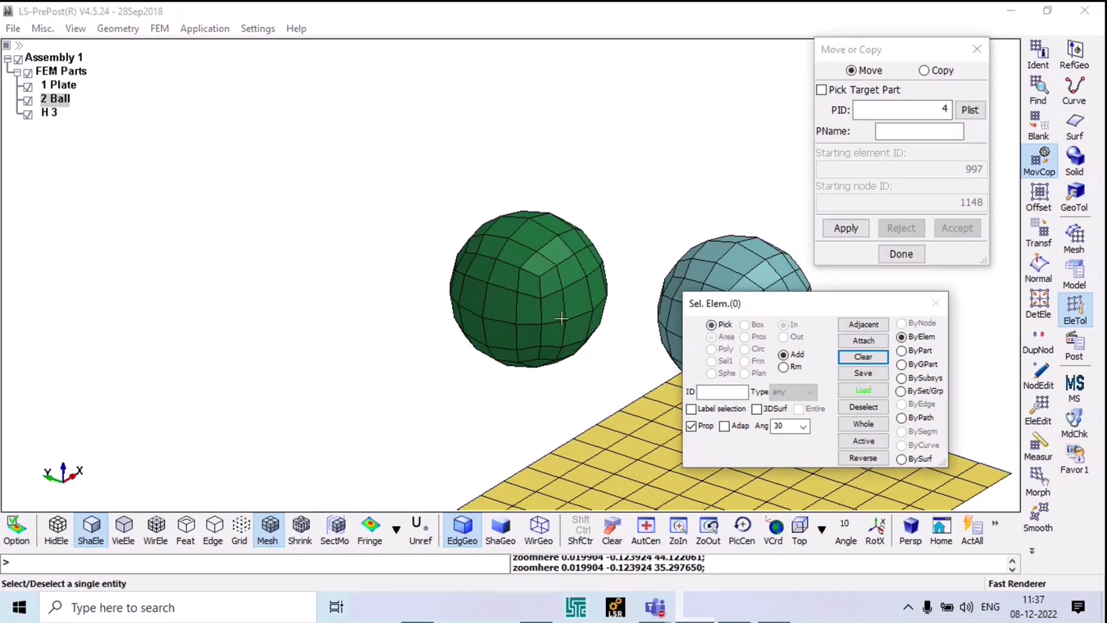
pyautogui.click(560, 318)
pyautogui.scroll(-2, 670, 341)
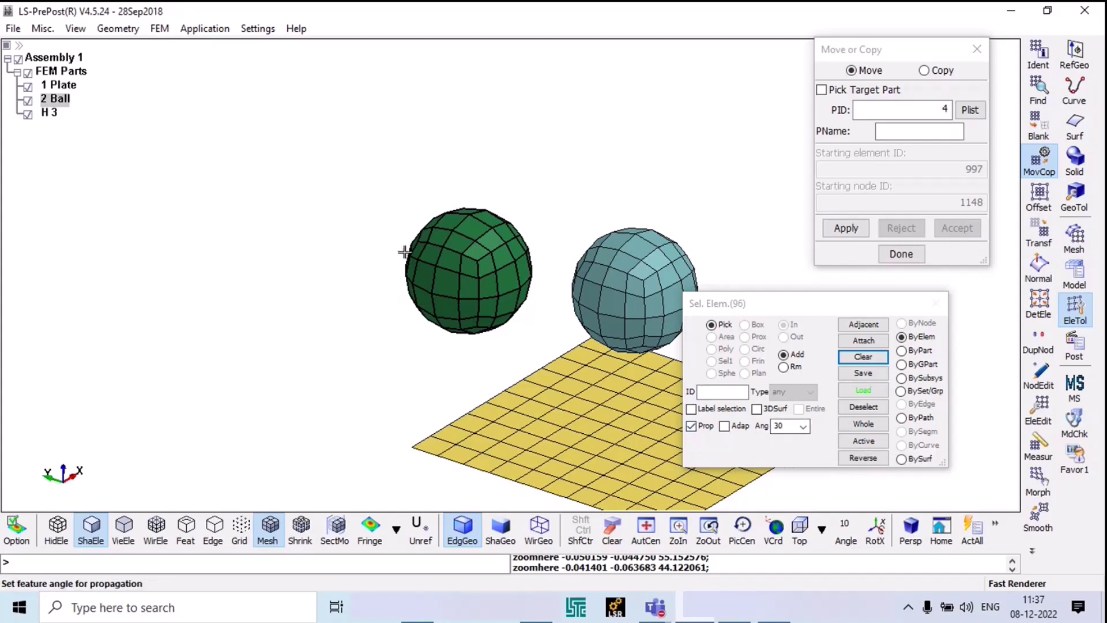
pyautogui.click(838, 233)
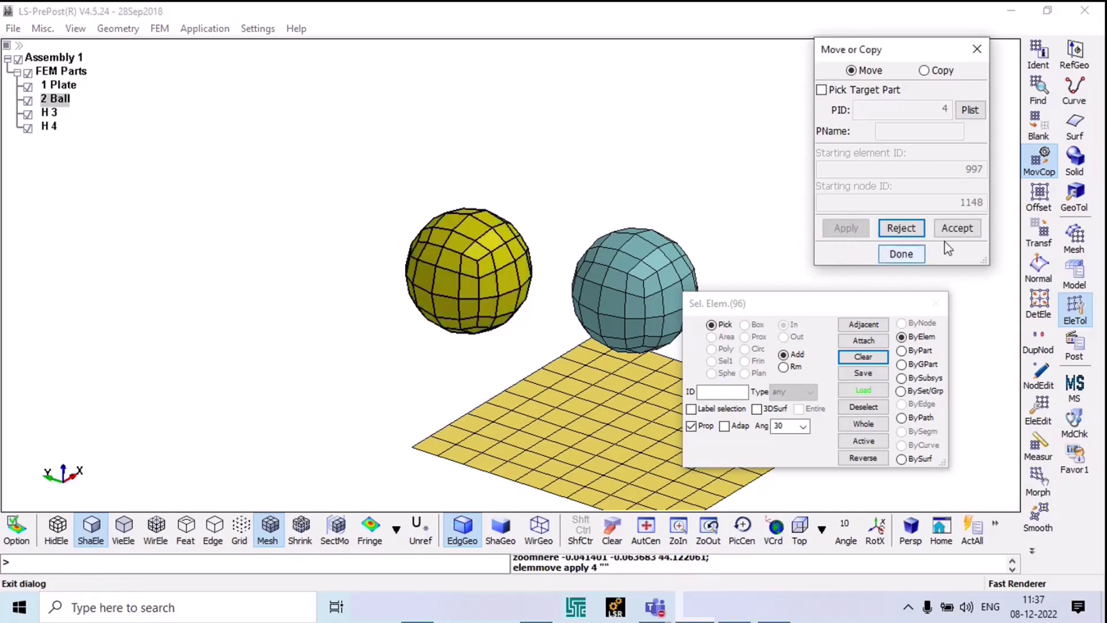
pyautogui.click(956, 227)
pyautogui.click(900, 253)
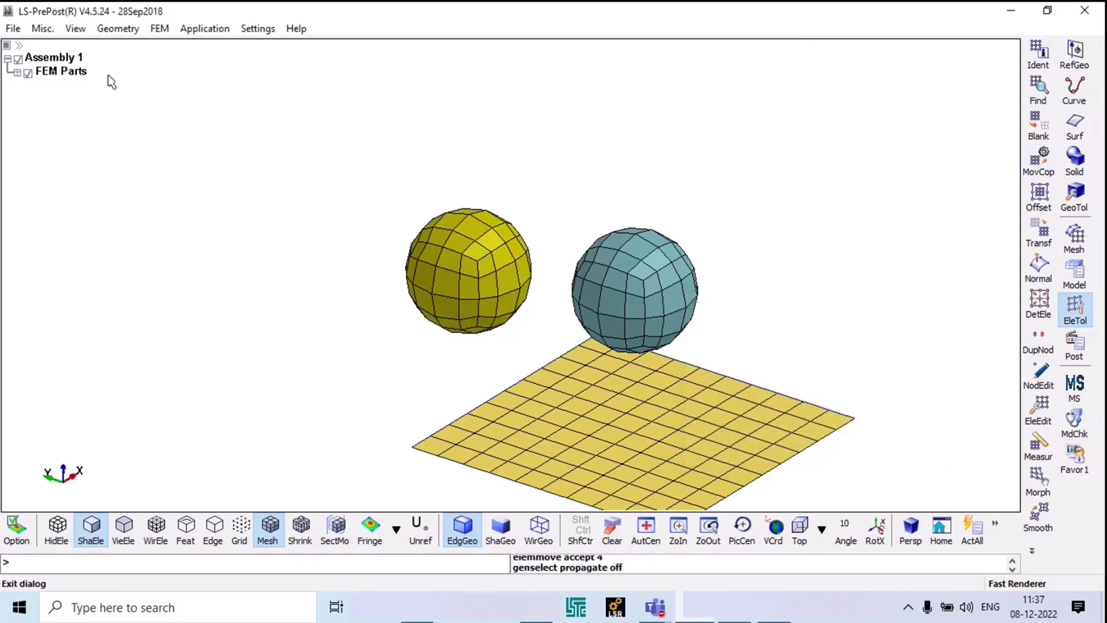
# Step: Identify part 4 in the FEM Parts tree and switch its visibility off and on to check which sphere it contains
pyautogui.click(17, 73)
pyautogui.click(51, 114)
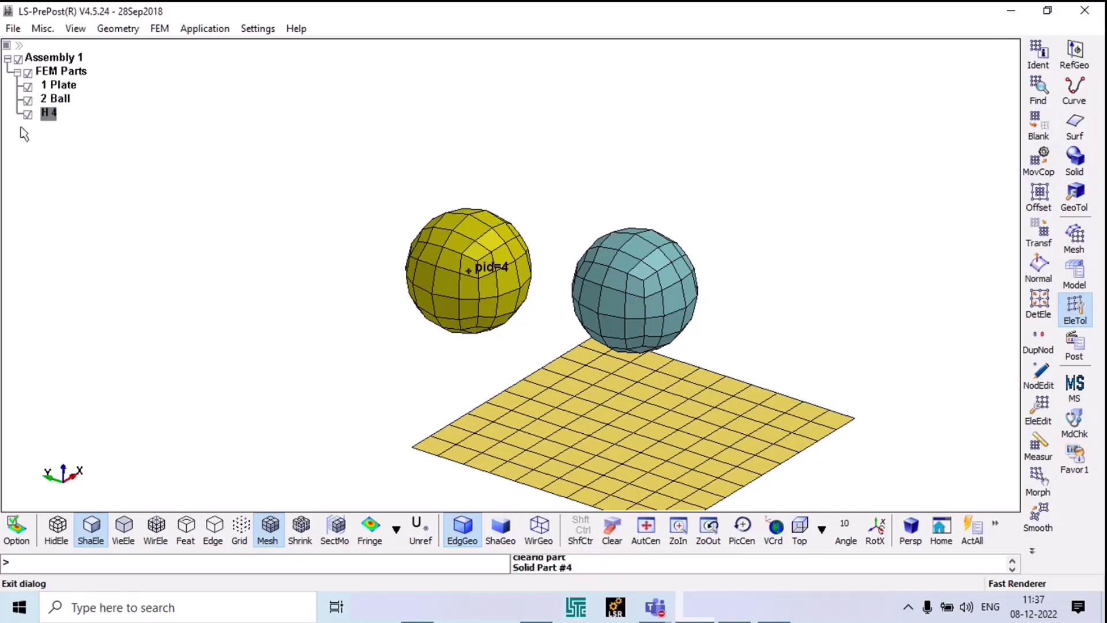
pyautogui.click(27, 114)
pyautogui.click(29, 114)
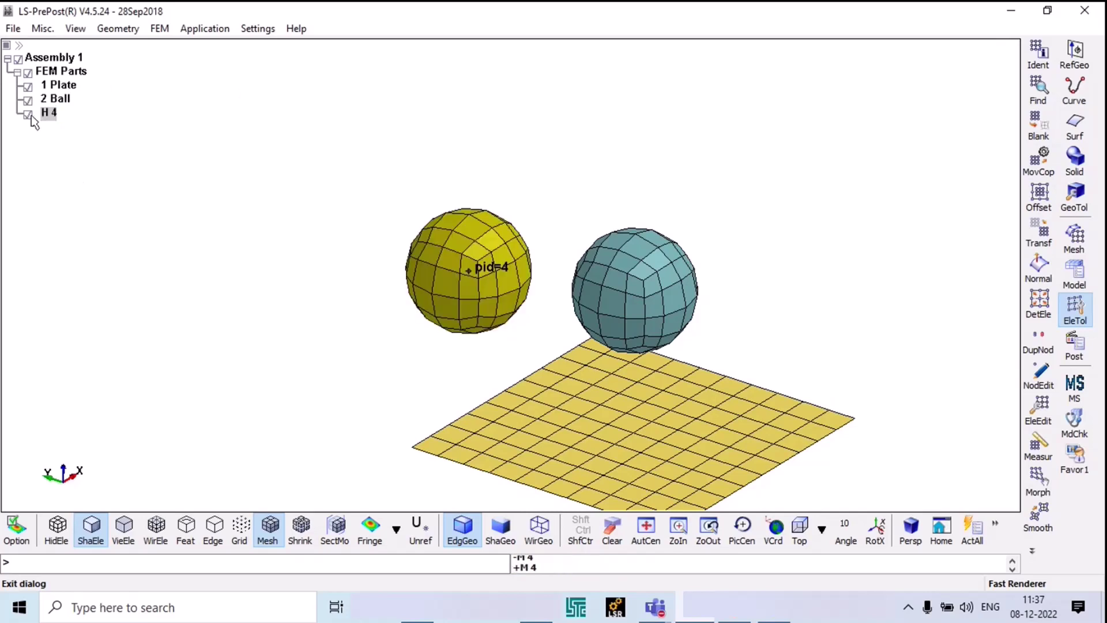
pyautogui.click(29, 115)
pyautogui.click(29, 115)
pyautogui.click(29, 115)
pyautogui.click(28, 114)
pyautogui.click(29, 114)
pyautogui.click(29, 115)
pyautogui.click(1038, 410)
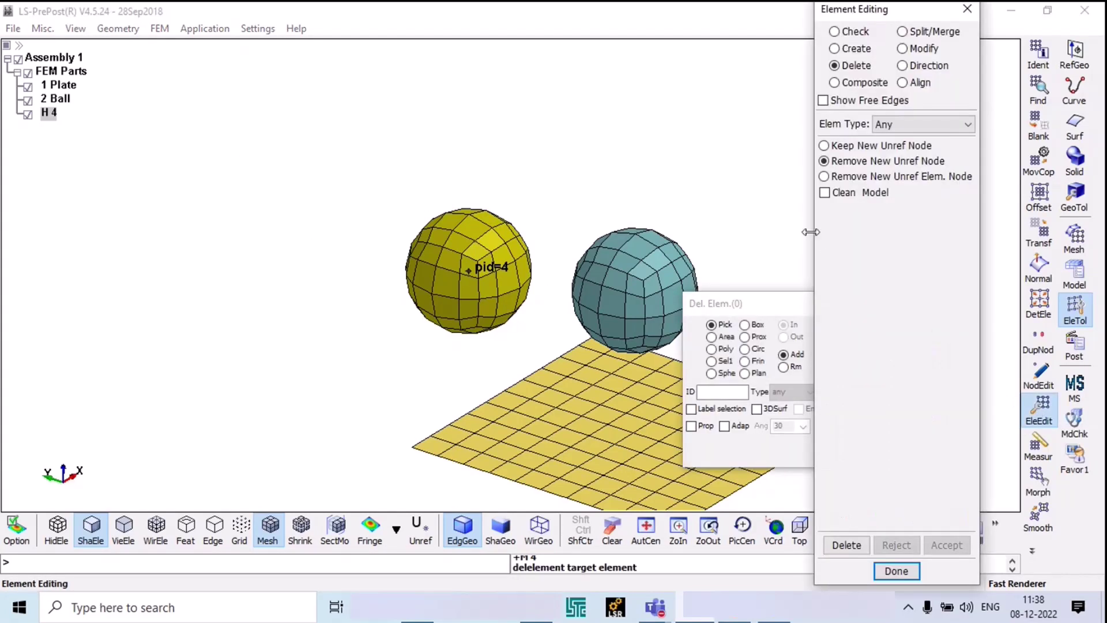
pyautogui.moveTo(741, 304); pyautogui.dragTo(148, 259)
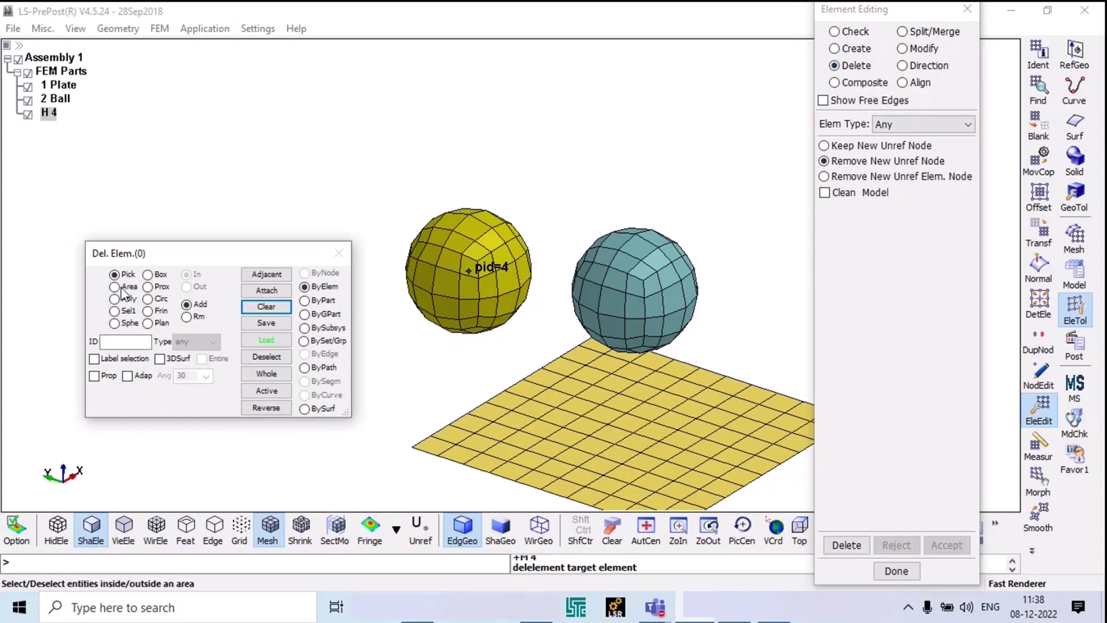
pyautogui.click(447, 234)
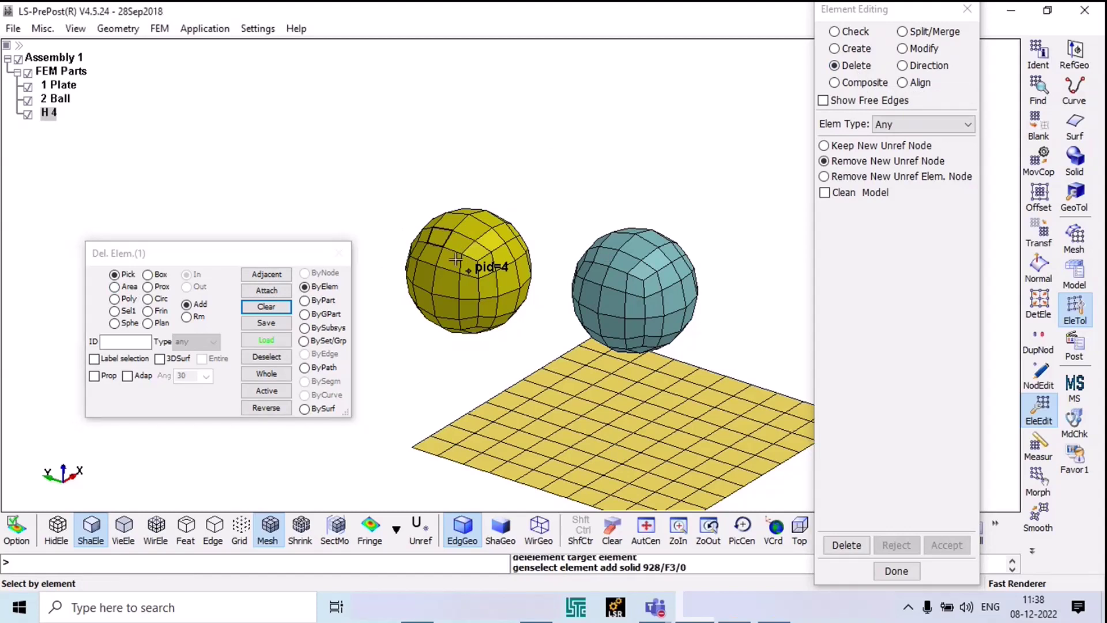
pyautogui.click(94, 376)
pyautogui.click(479, 296)
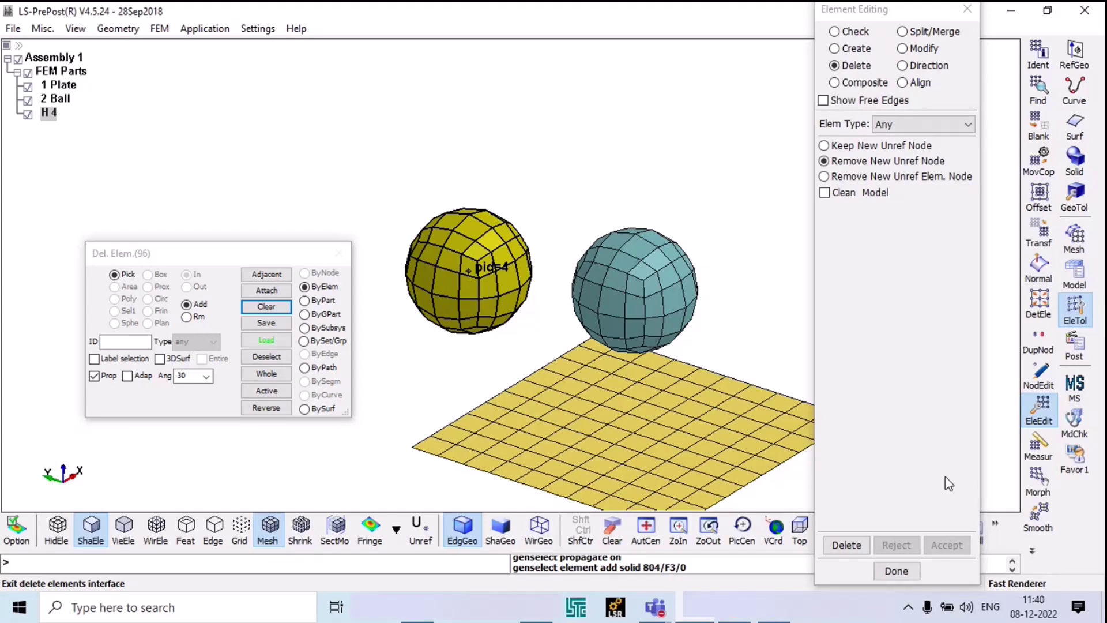
pyautogui.click(904, 571)
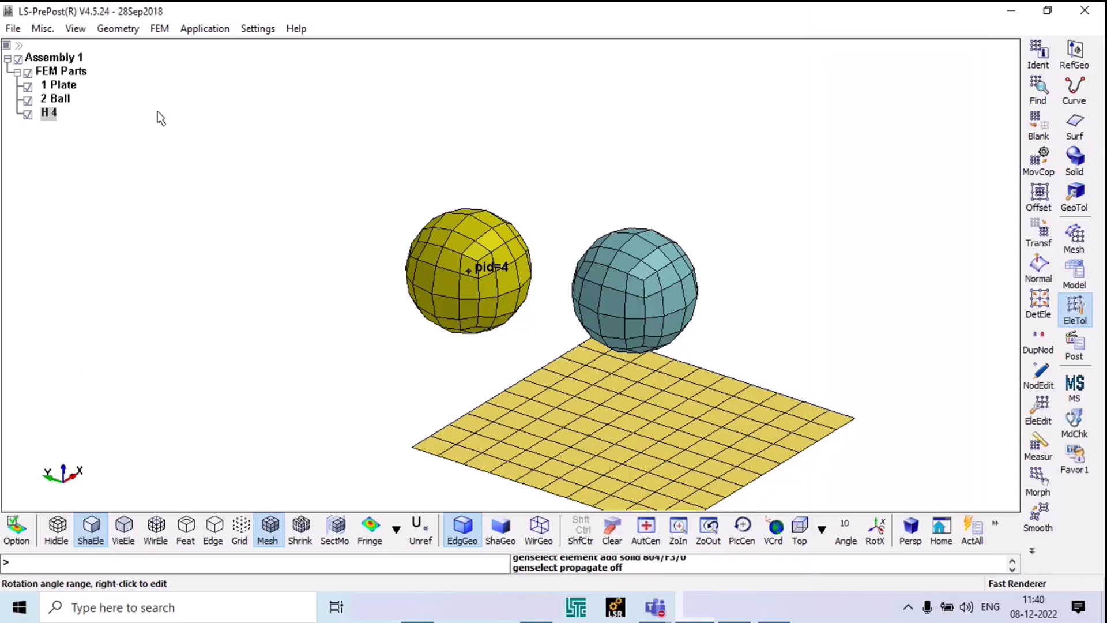
# Step: Identify the listed parts, and move the part 4 sphere to part ID 3 using a by-part selection, accepting and finishing the operation
pyautogui.click(57, 84)
pyautogui.click(60, 99)
pyautogui.click(49, 112)
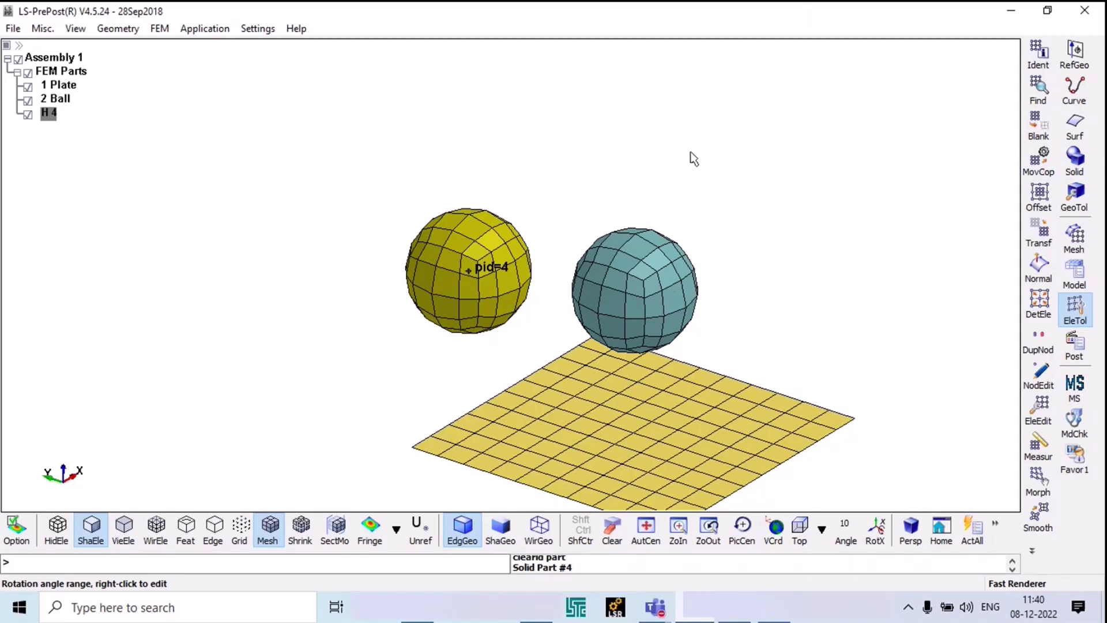
pyautogui.click(1018, 163)
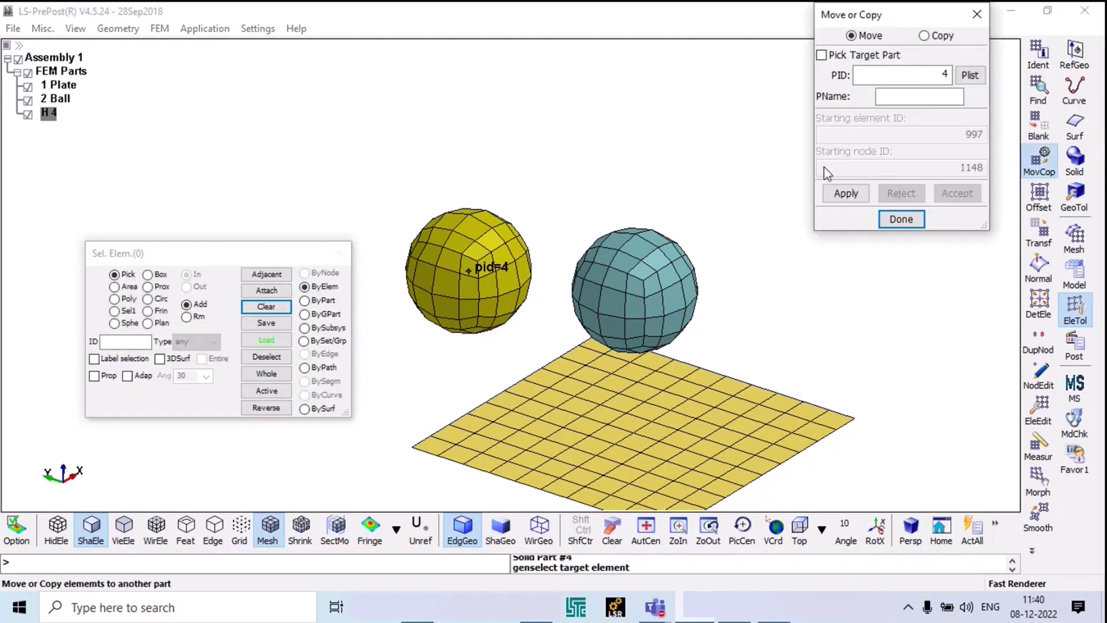
pyautogui.doubleClick(946, 73)
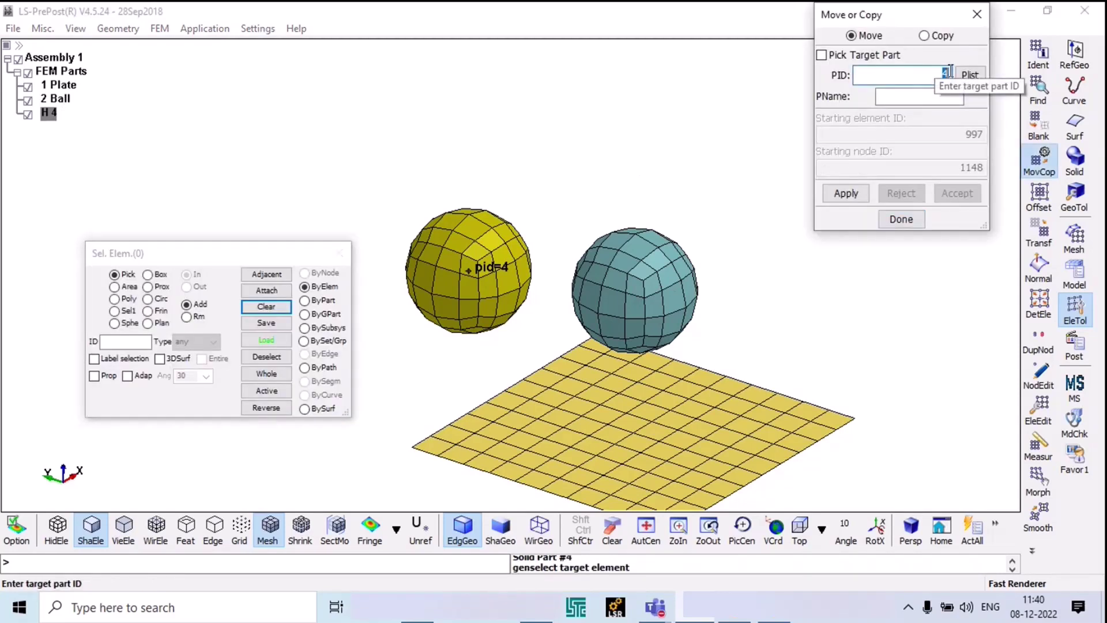
pyautogui.write('3')
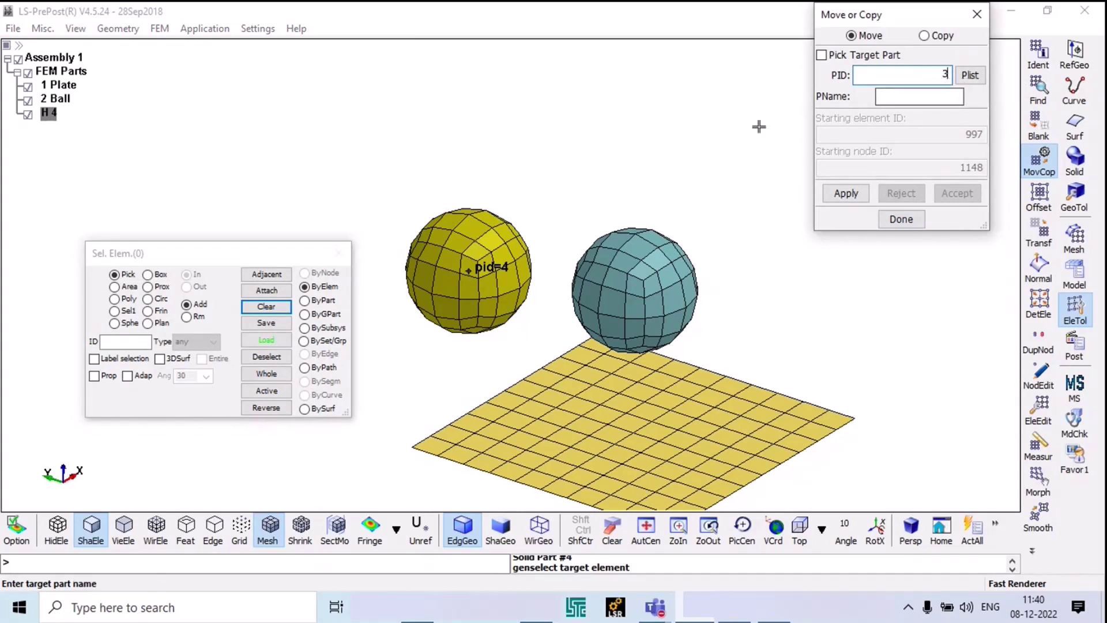
pyautogui.click(304, 301)
pyautogui.click(304, 301)
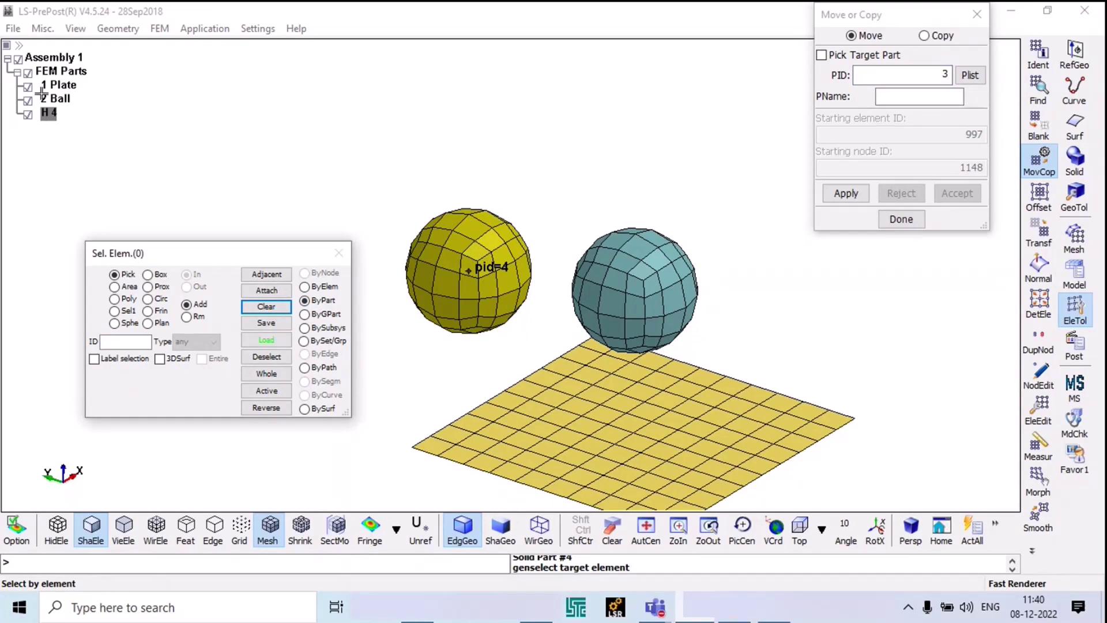
pyautogui.click(452, 237)
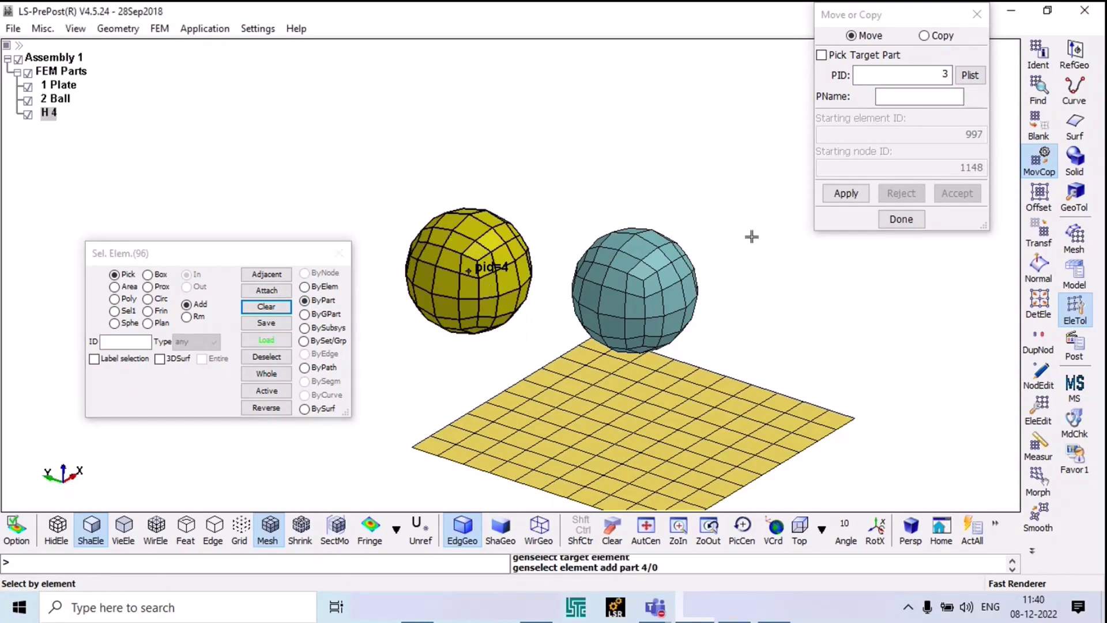
pyautogui.click(852, 193)
pyautogui.click(954, 193)
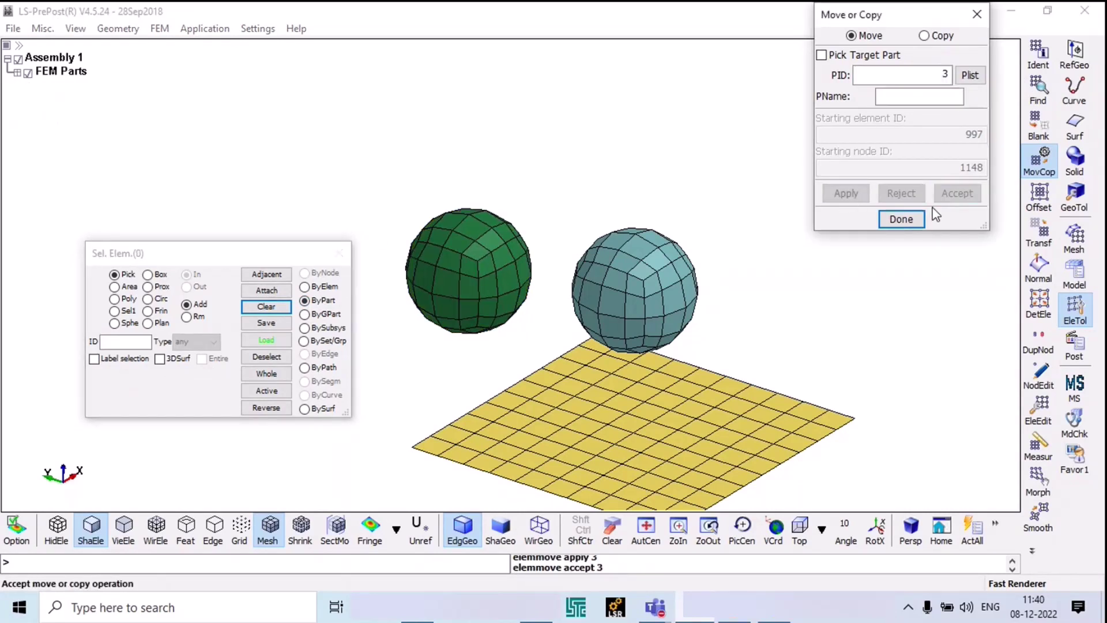
pyautogui.click(887, 219)
# Step: Rename part 3 in the FEM Parts tree as Green, and identify parts 2 and 3 in the model
pyautogui.click(18, 74)
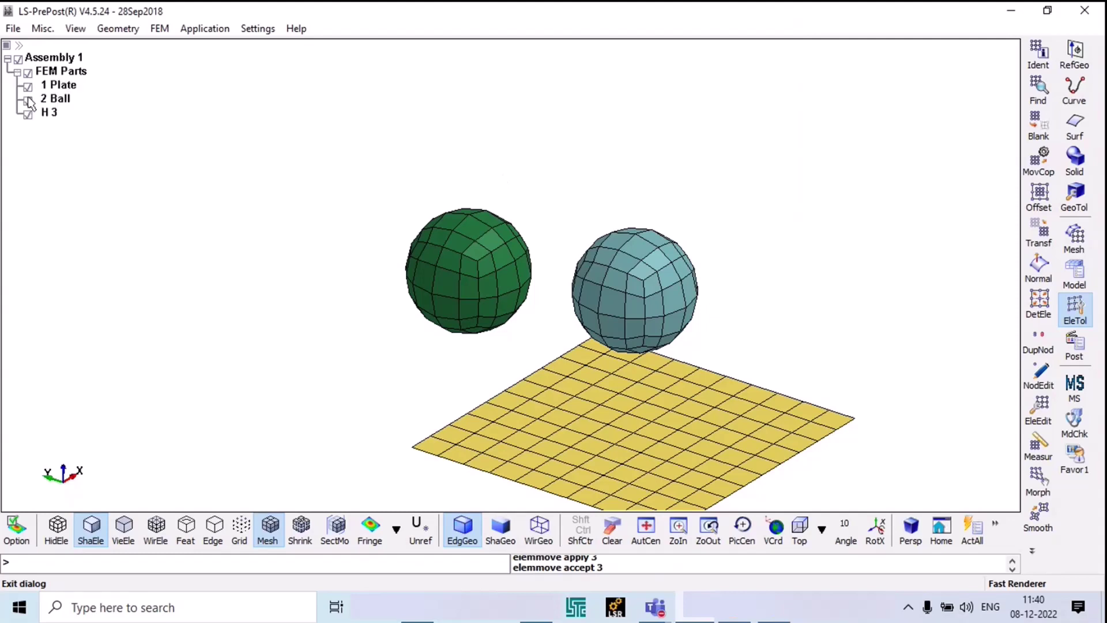
pyautogui.click(52, 113)
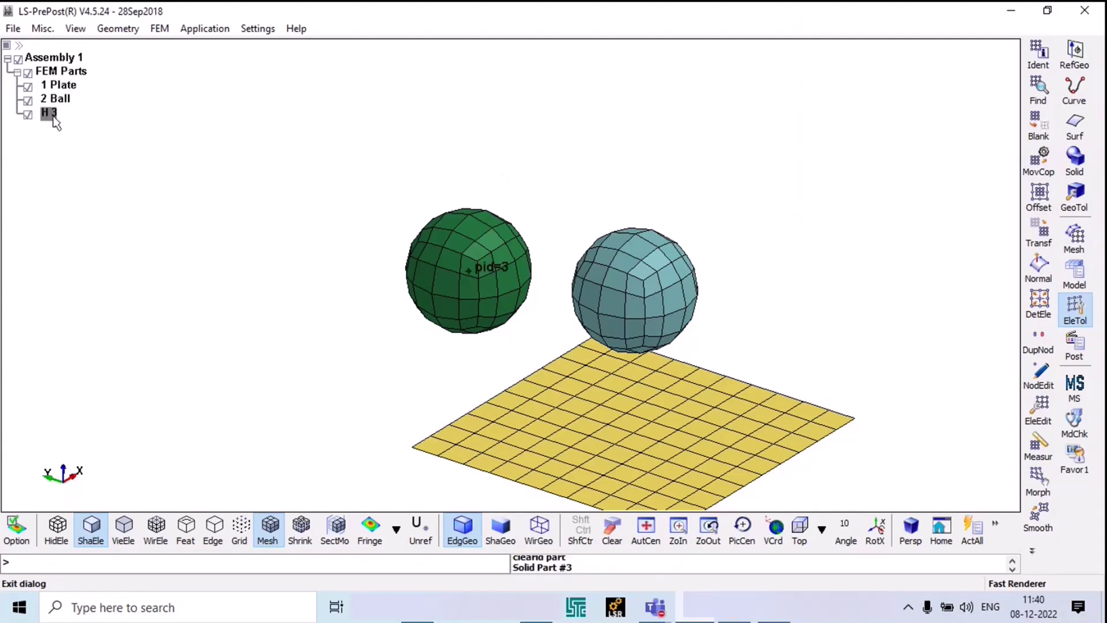
pyautogui.rightClick(53, 115)
pyautogui.click(107, 201)
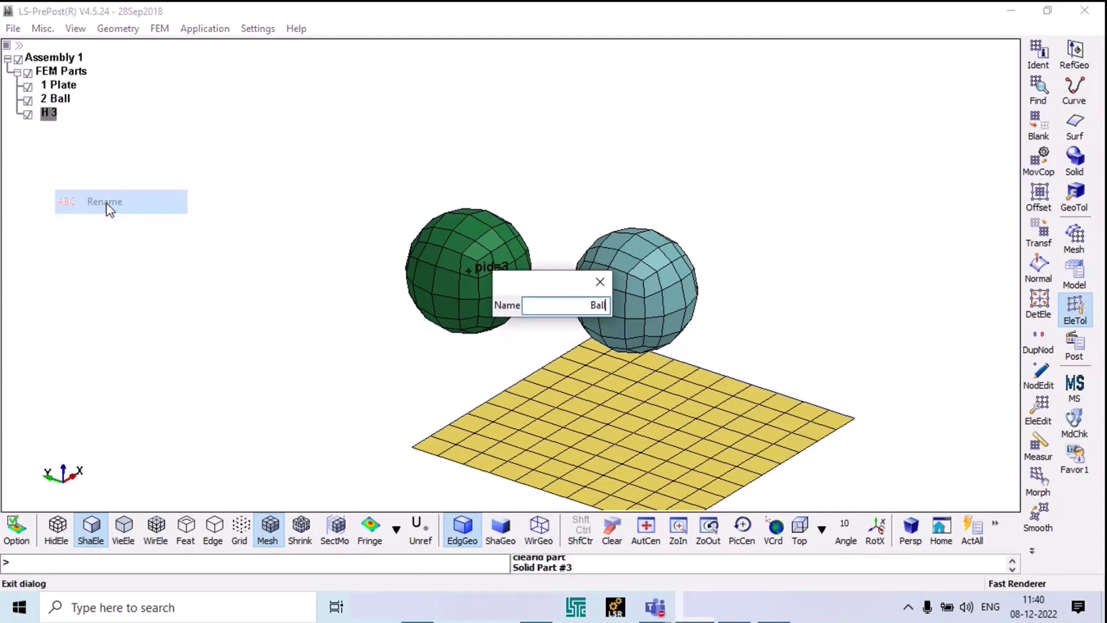
pyautogui.press('BackSpace')
pyautogui.press('BackSpace')
pyautogui.press('BackSpace')
pyautogui.press('BackSpace')
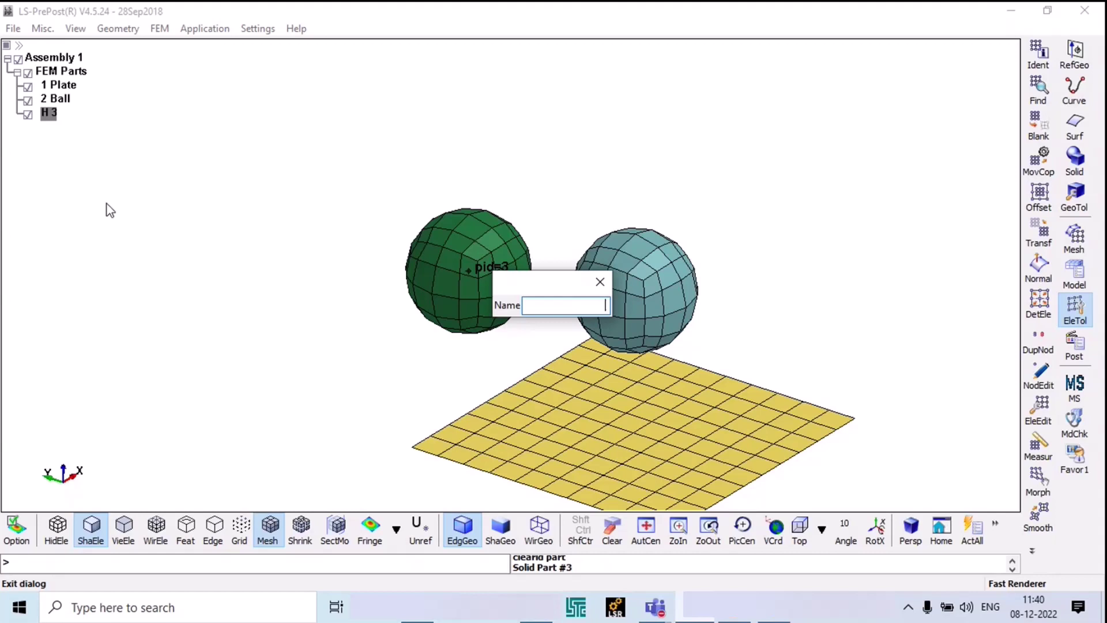
pyautogui.write('Green')
pyautogui.press('Return')
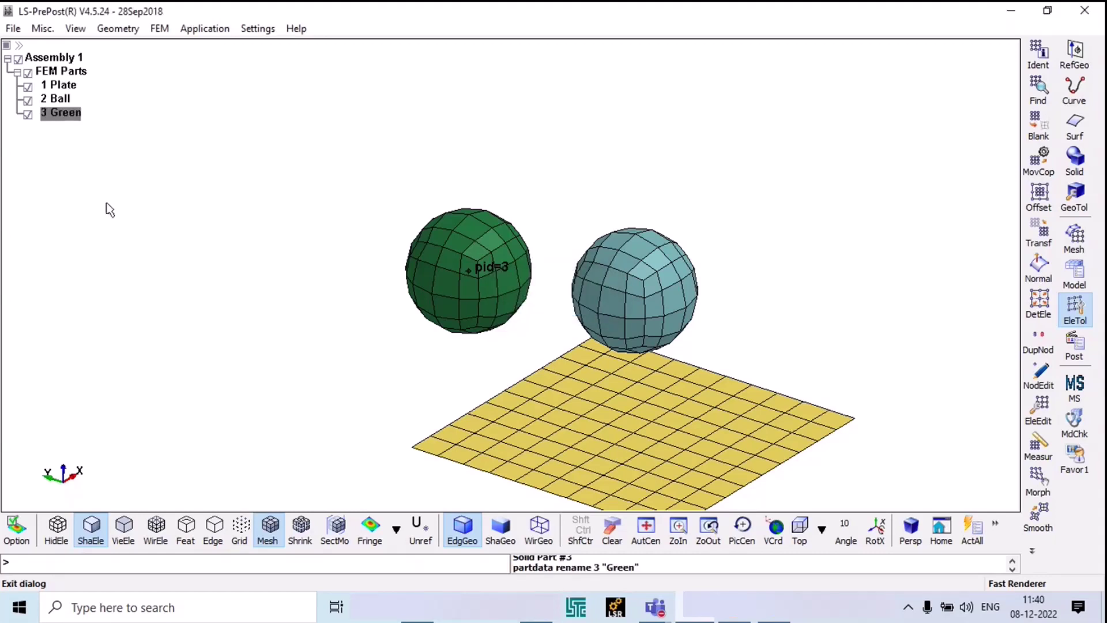
pyautogui.click(56, 98)
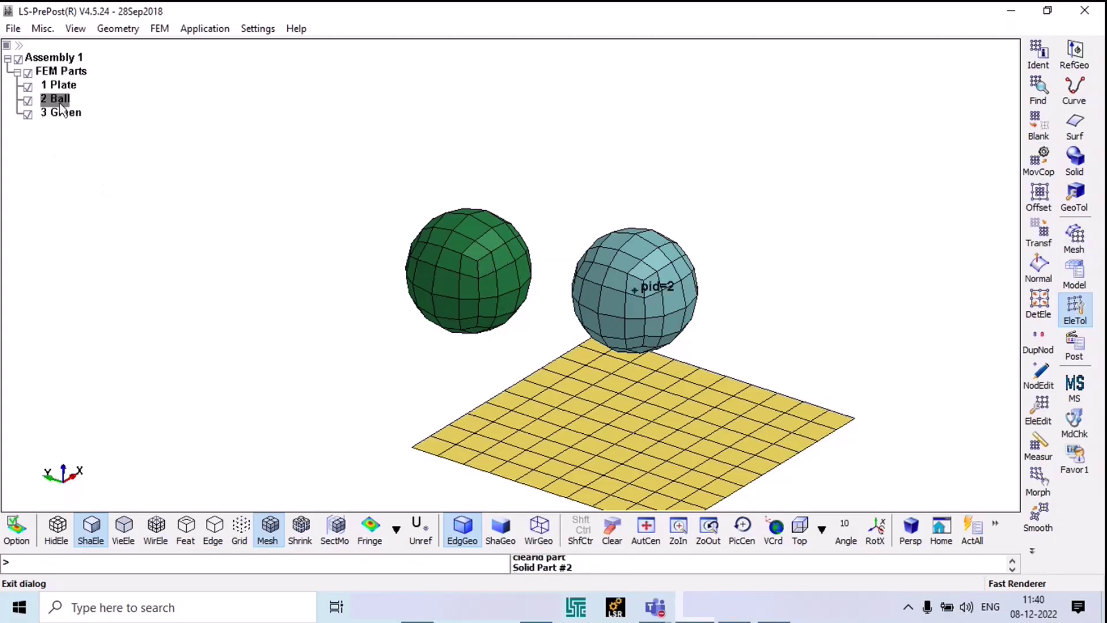
pyautogui.click(60, 113)
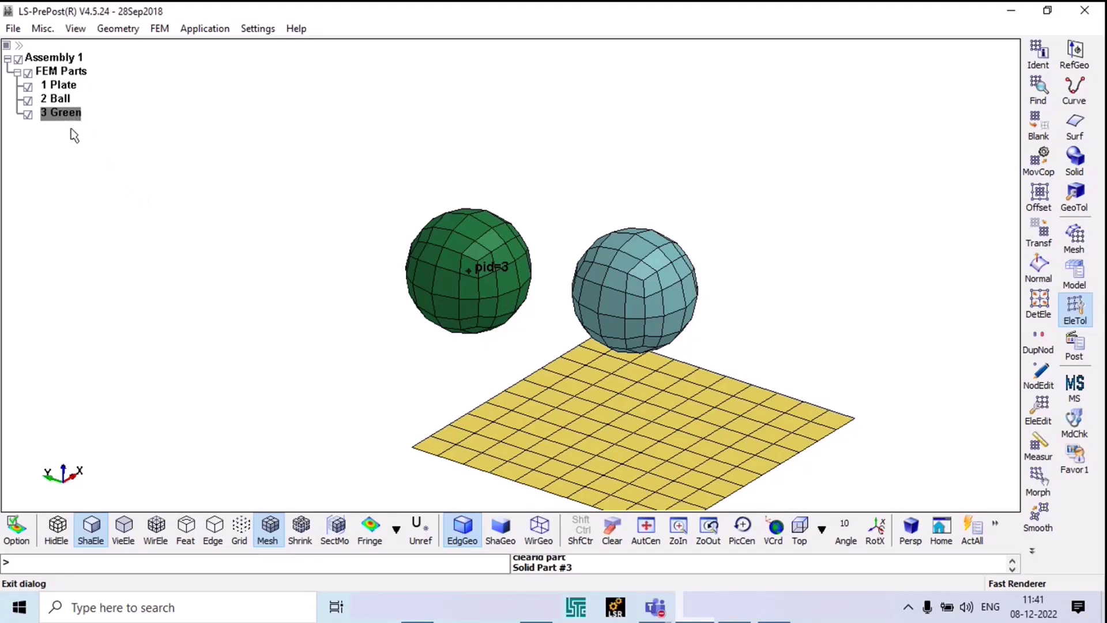
# Step: Move the green sphere to part ID 2 using a by-part element selection, accepting and finishing the operation
pyautogui.click(1038, 161)
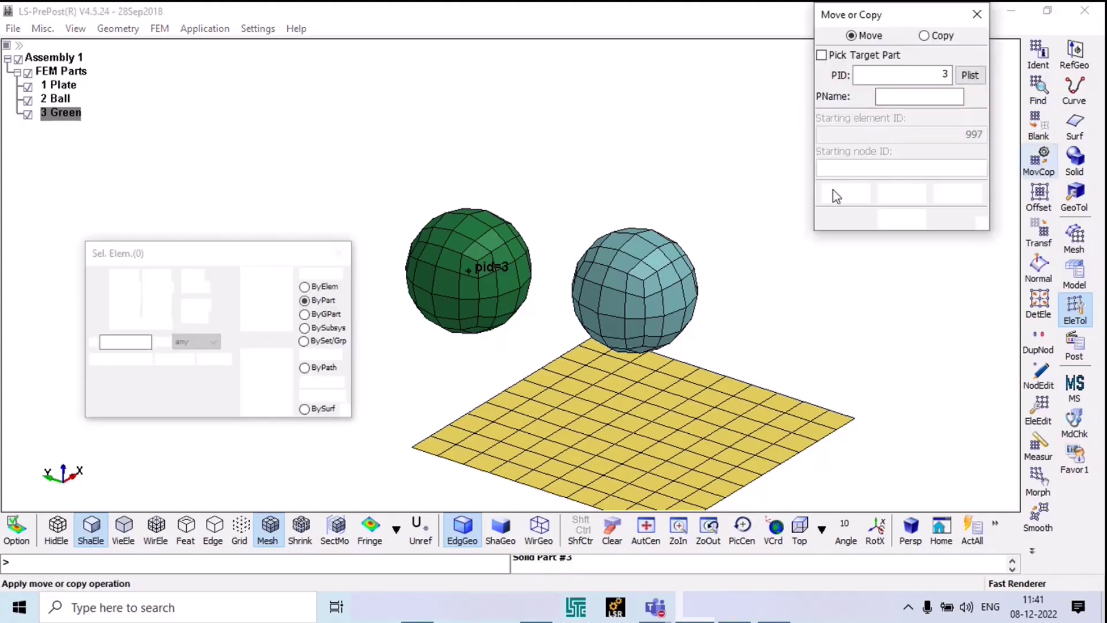
pyautogui.write('2')
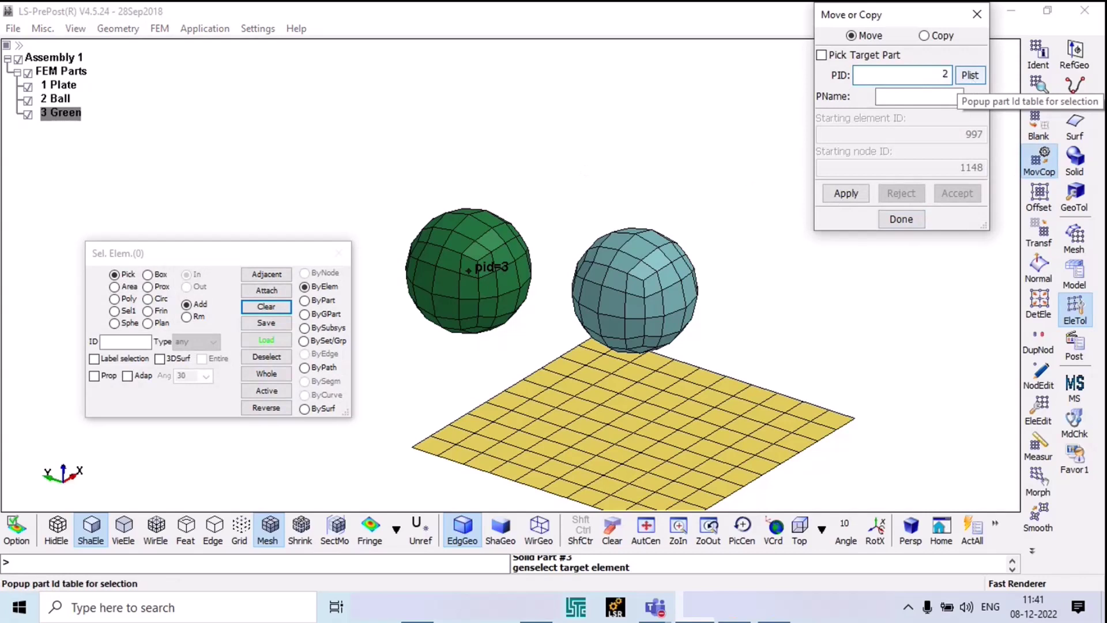
pyautogui.click(724, 116)
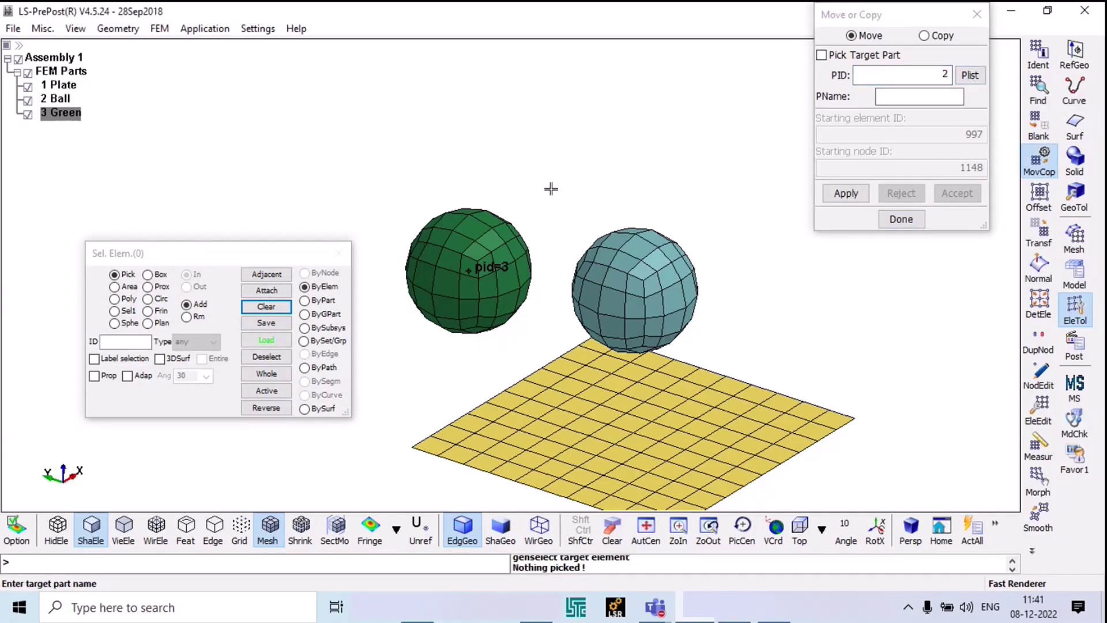
pyautogui.click(846, 195)
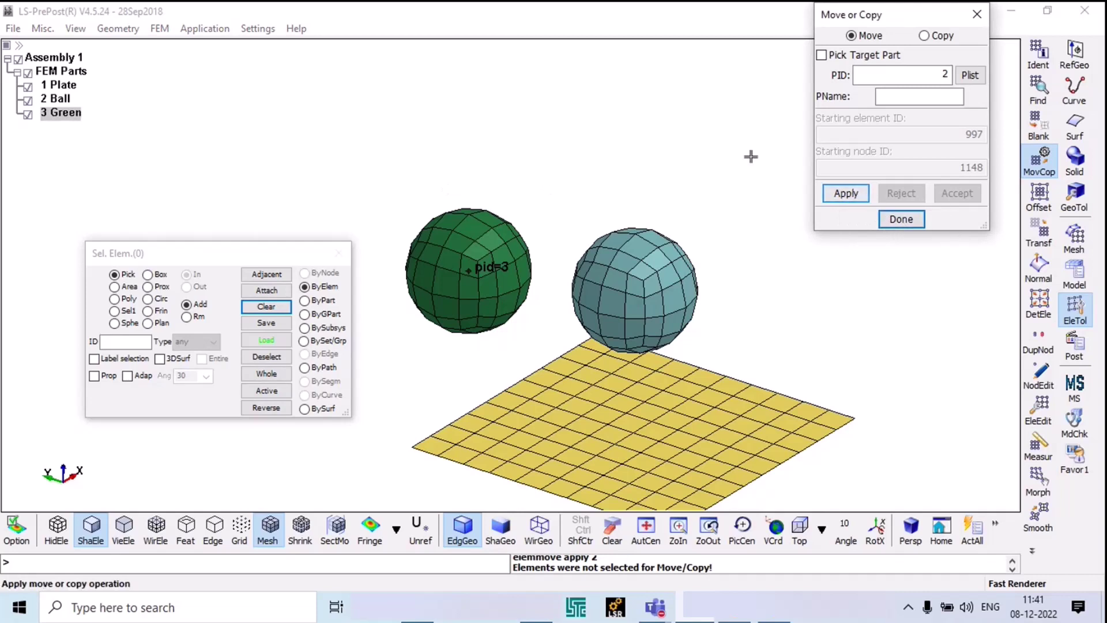
pyautogui.click(306, 301)
pyautogui.click(437, 260)
pyautogui.click(845, 193)
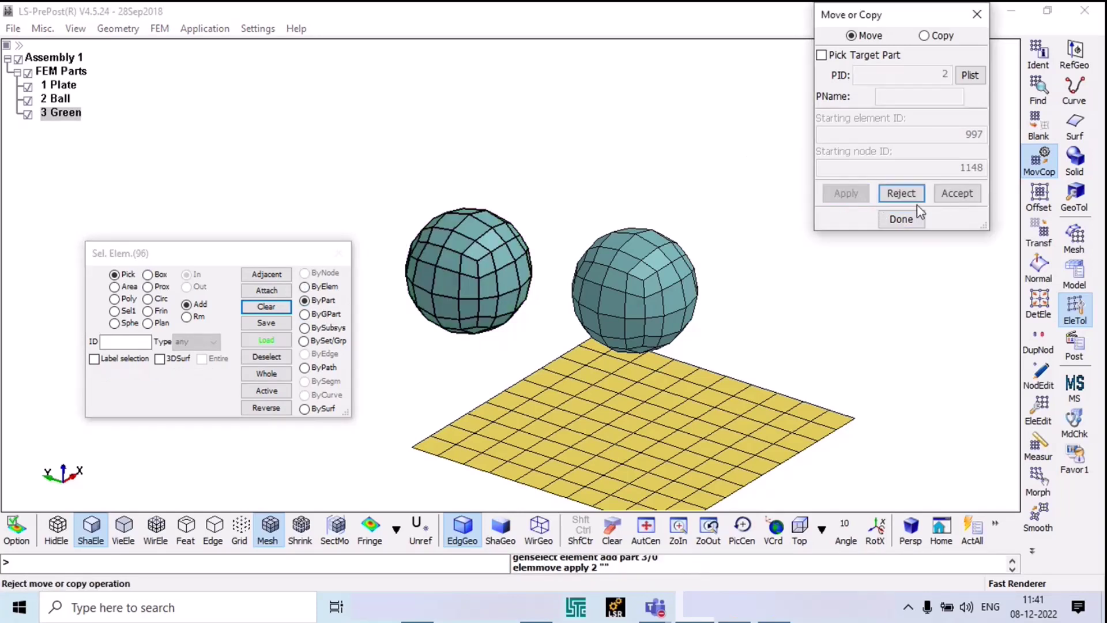
pyautogui.click(956, 193)
pyautogui.click(900, 219)
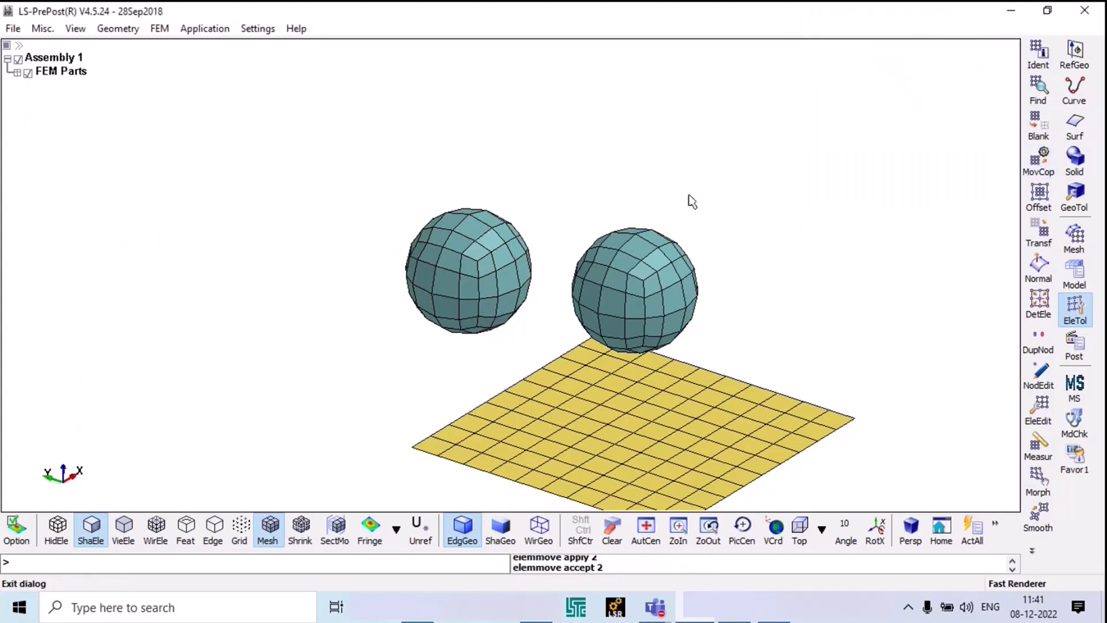
# Step: Identify parts 1 and 2 in the FEM Parts tree and switch each one's visibility off and on to check their contents
pyautogui.click(19, 74)
pyautogui.click(57, 97)
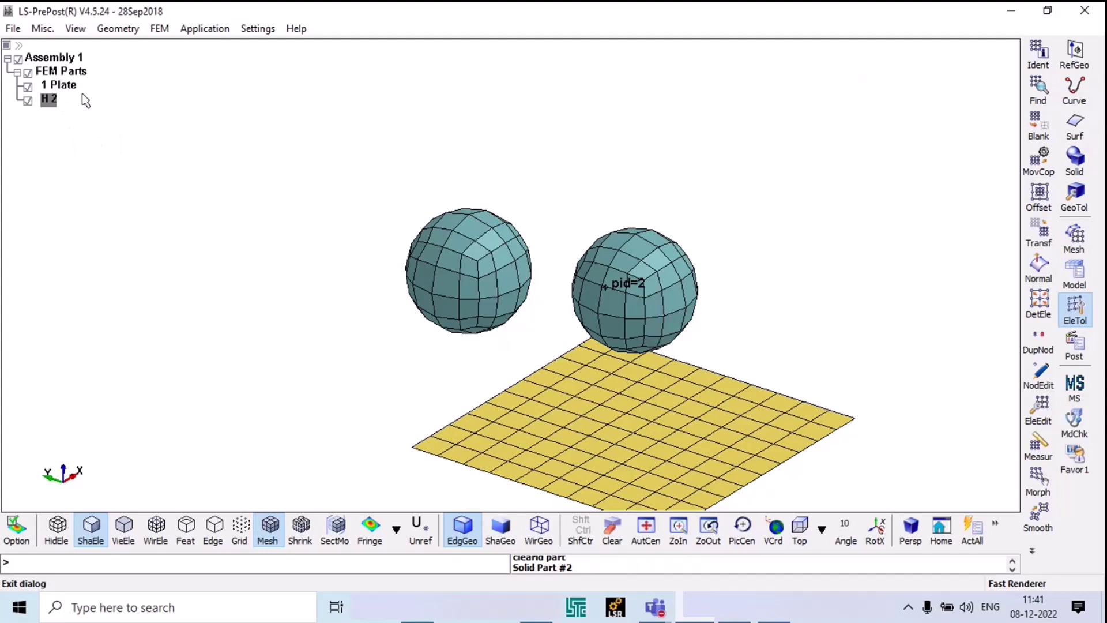
pyautogui.click(59, 86)
pyautogui.click(28, 87)
pyautogui.click(28, 88)
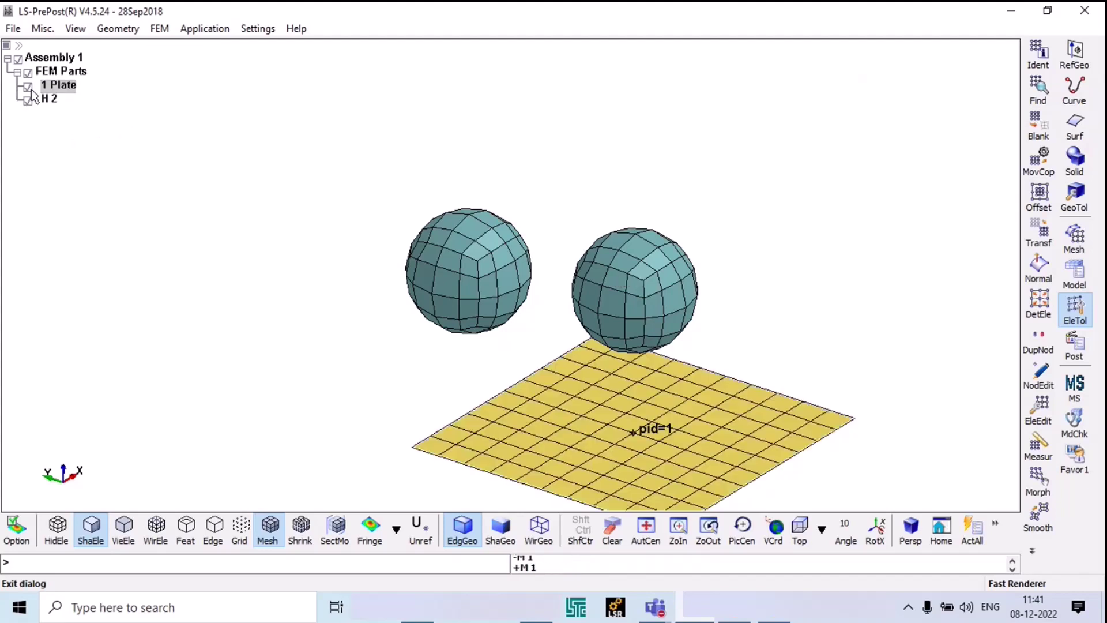
pyautogui.click(28, 88)
pyautogui.click(29, 88)
pyautogui.click(29, 102)
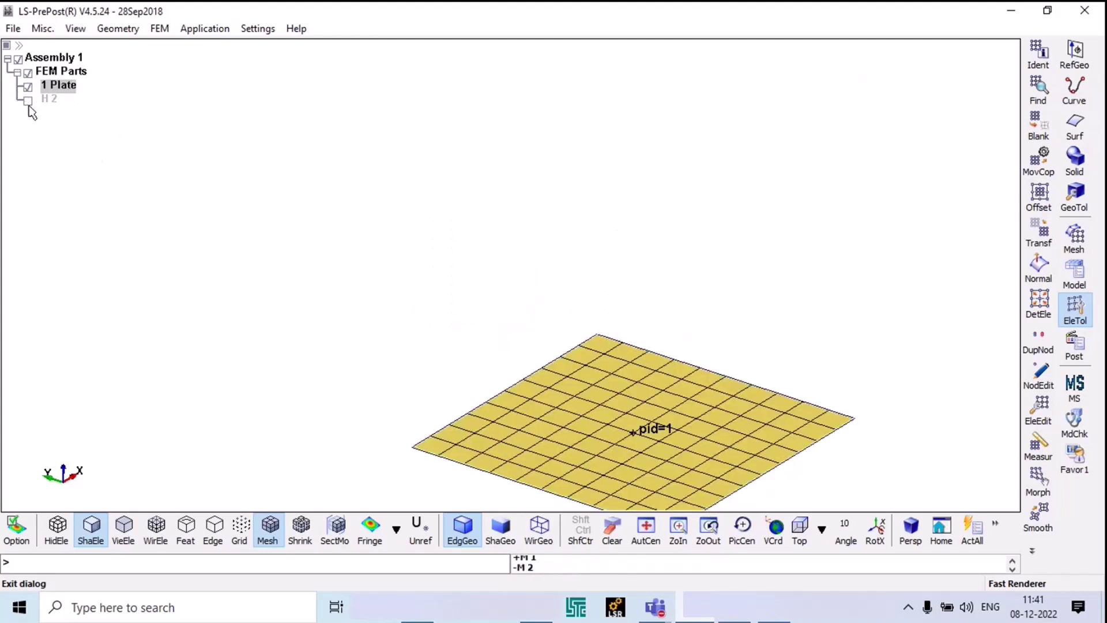
pyautogui.click(28, 102)
pyautogui.click(28, 102)
pyautogui.click(28, 102)
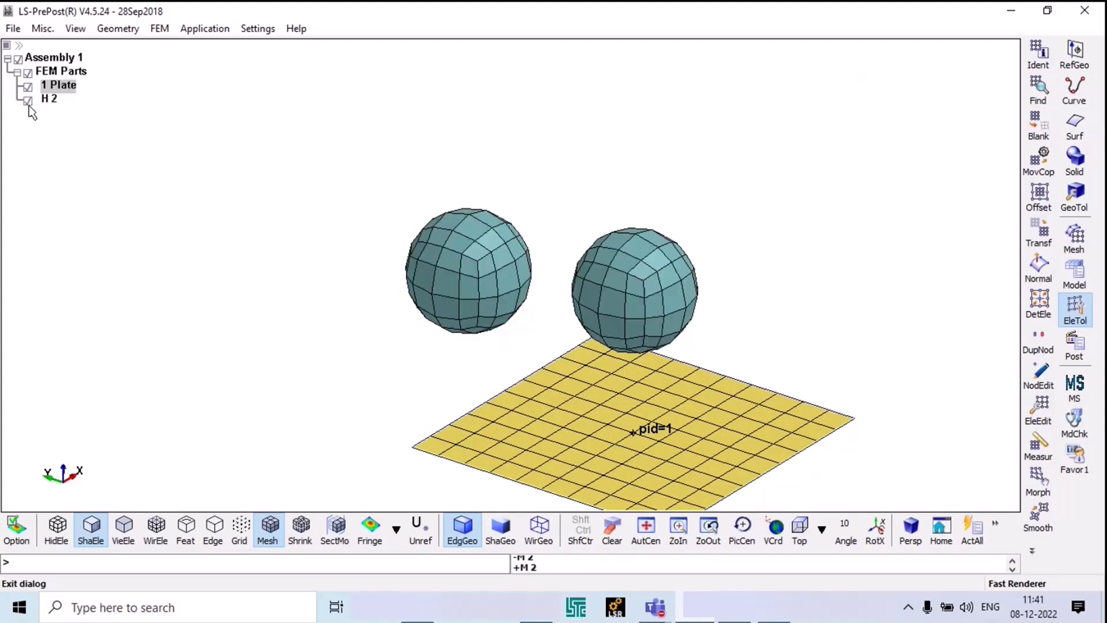
# Step: Open the Move or Copy element tool in Move mode
pyautogui.scroll(-2, 292, 214)
pyautogui.scroll(4, 365, 279)
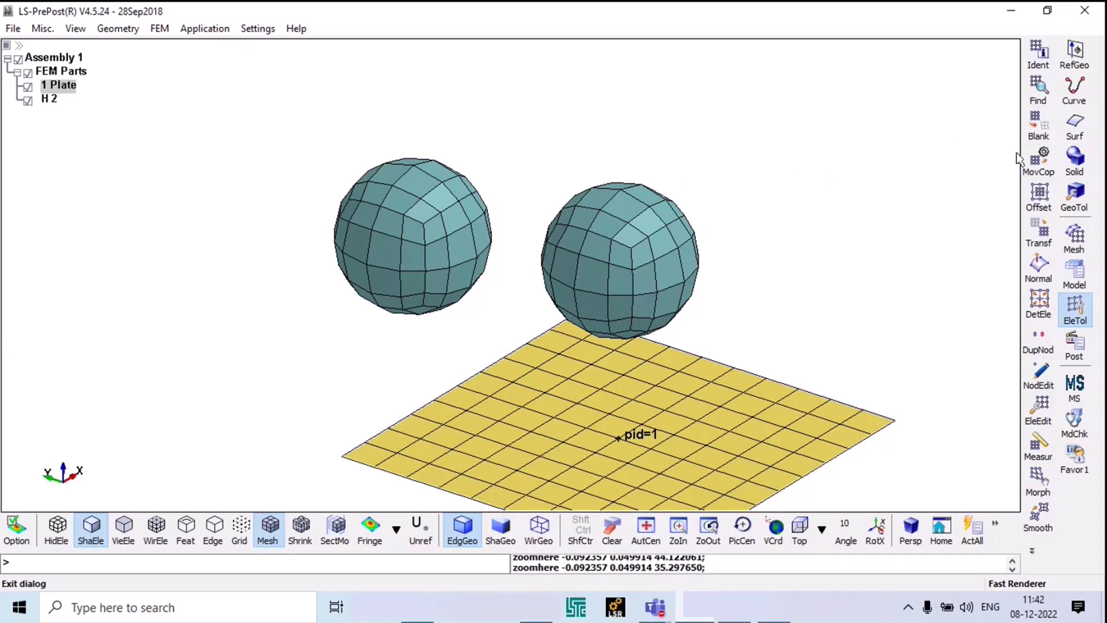
pyautogui.click(1039, 164)
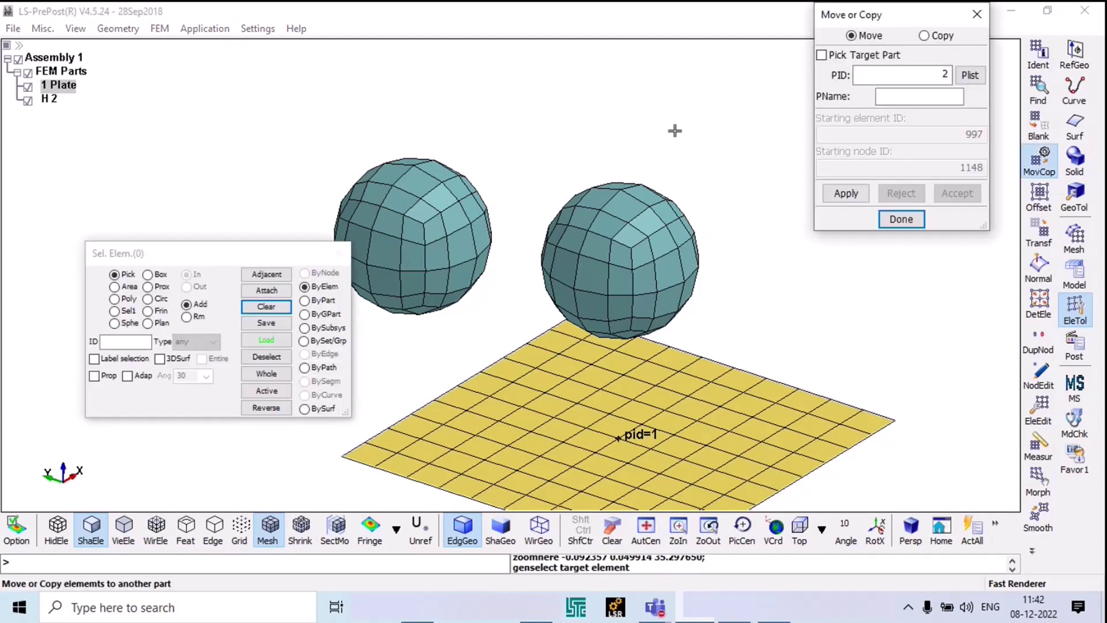
pyautogui.scroll(-2, 630, 135)
pyautogui.scroll(2, 483, 213)
# Step: Try to select one of the two spheres by part, and clear the selection to return to by-element picking
pyautogui.click(305, 300)
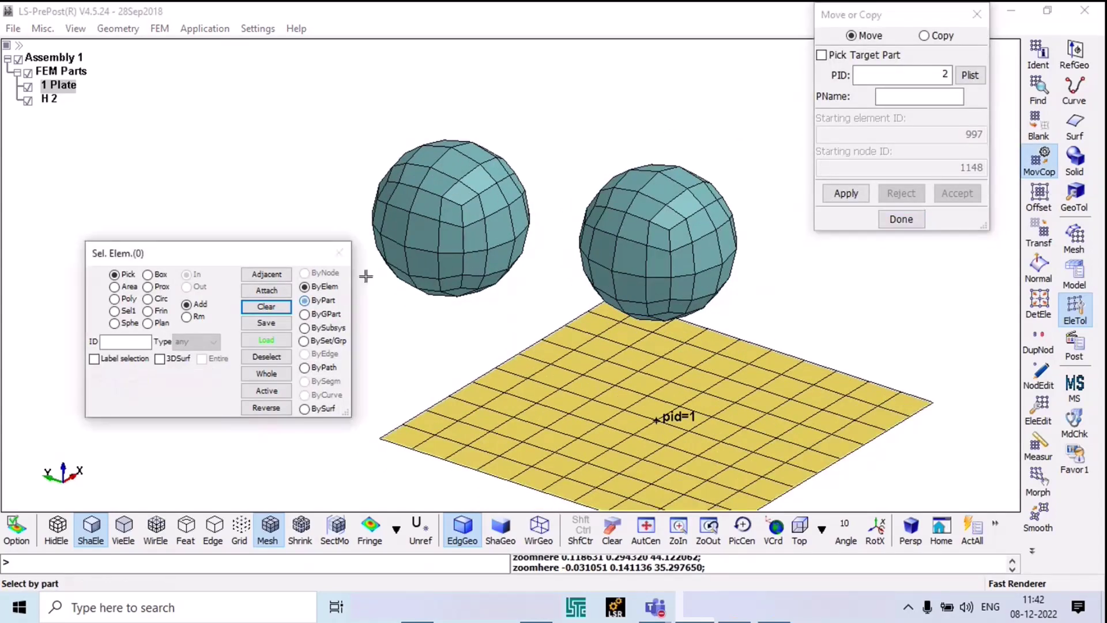
pyautogui.click(481, 209)
pyautogui.moveTo(476, 267)
pyautogui.keyDown('shift'); pyautogui.mouseDown()
pyautogui.moveTo(539, 247)
pyautogui.moveTo(587, 213)
pyautogui.moveTo(454, 274)
pyautogui.moveTo(539, 234)
pyautogui.moveTo(496, 248)
pyautogui.mouseUp(); pyautogui.keyUp('shift')
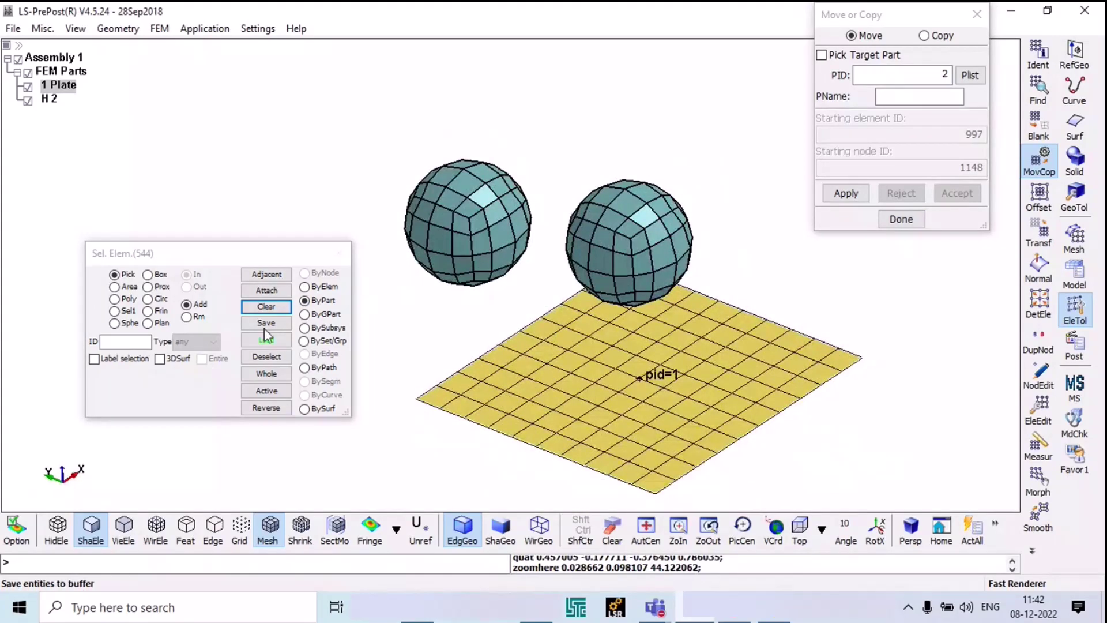
pyautogui.click(304, 286)
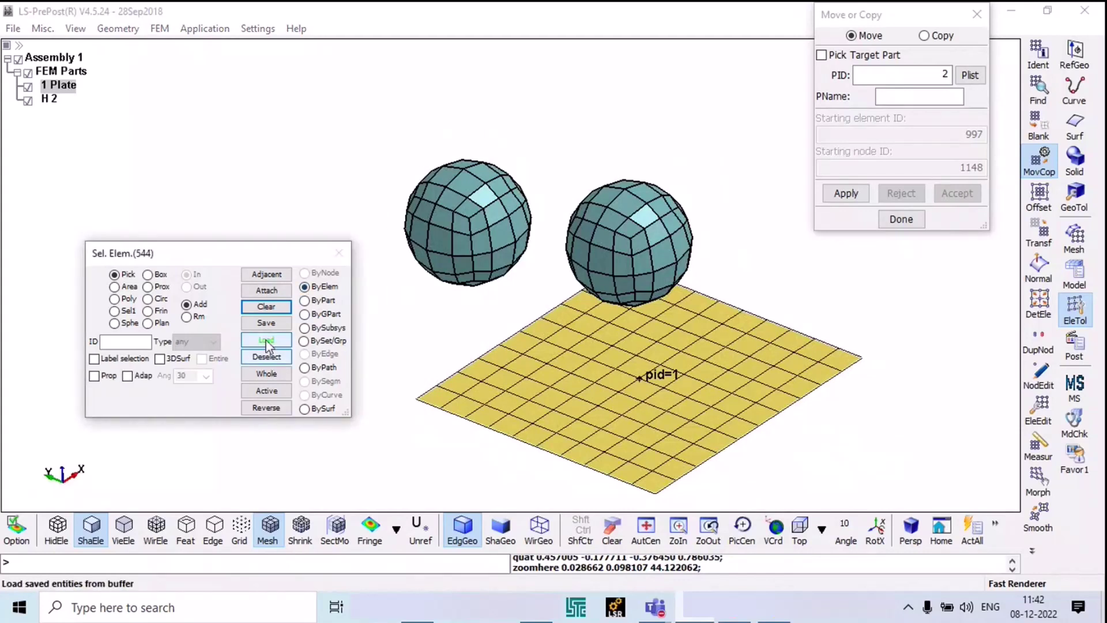
pyautogui.click(269, 310)
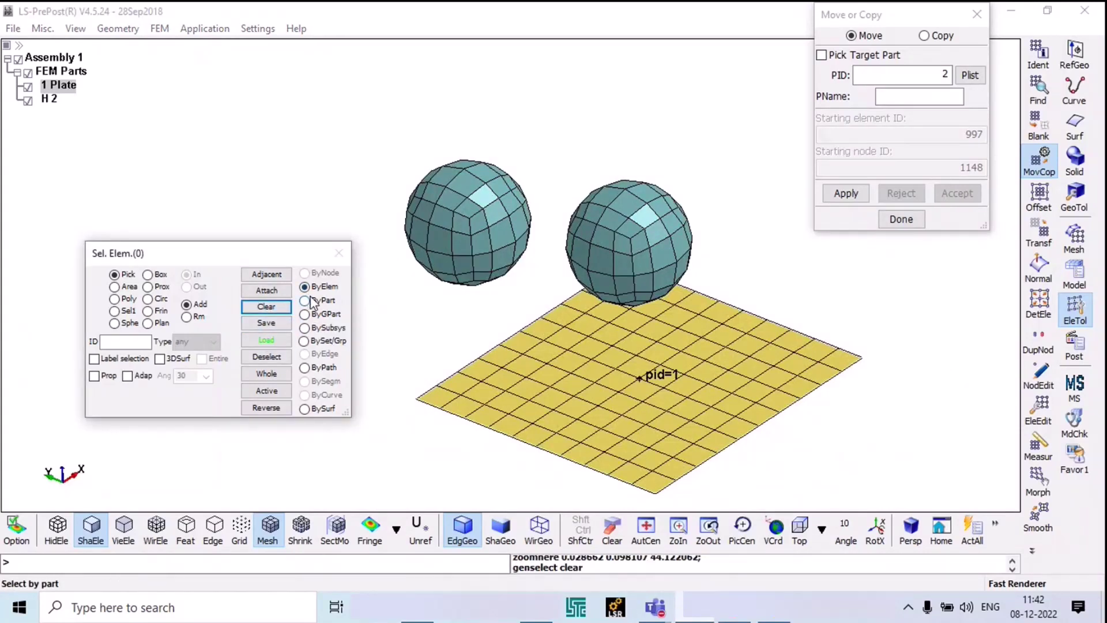
# Step: Select the sphere away from the plate by element with 30-degree propagation and move it to part ID 3, accepting and finishing the operation
pyautogui.click(94, 375)
pyautogui.click(459, 231)
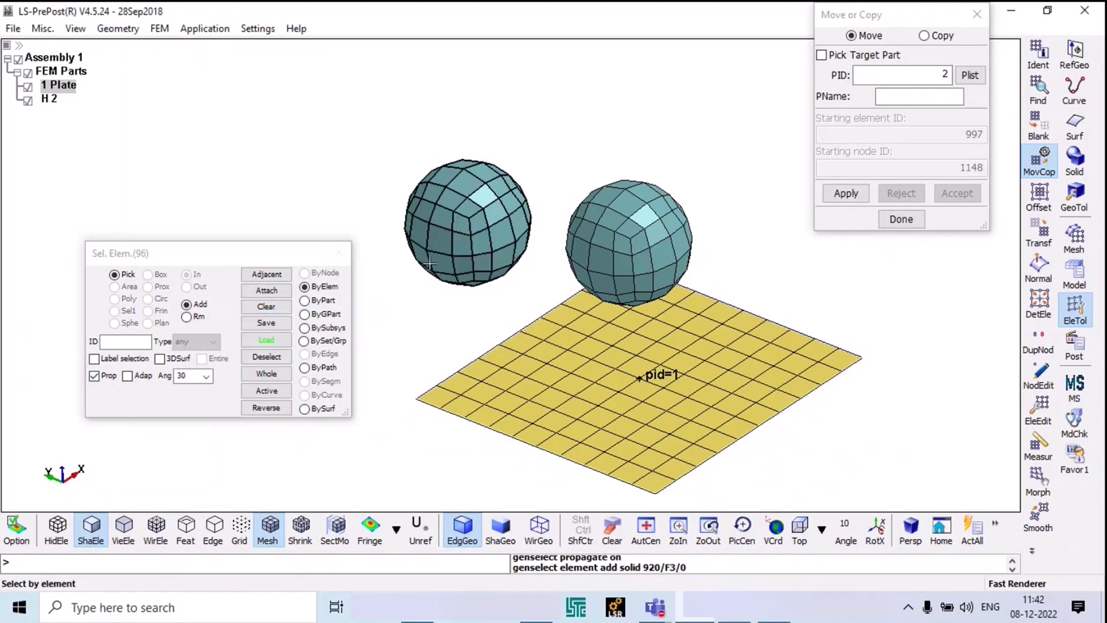
pyautogui.click(902, 75)
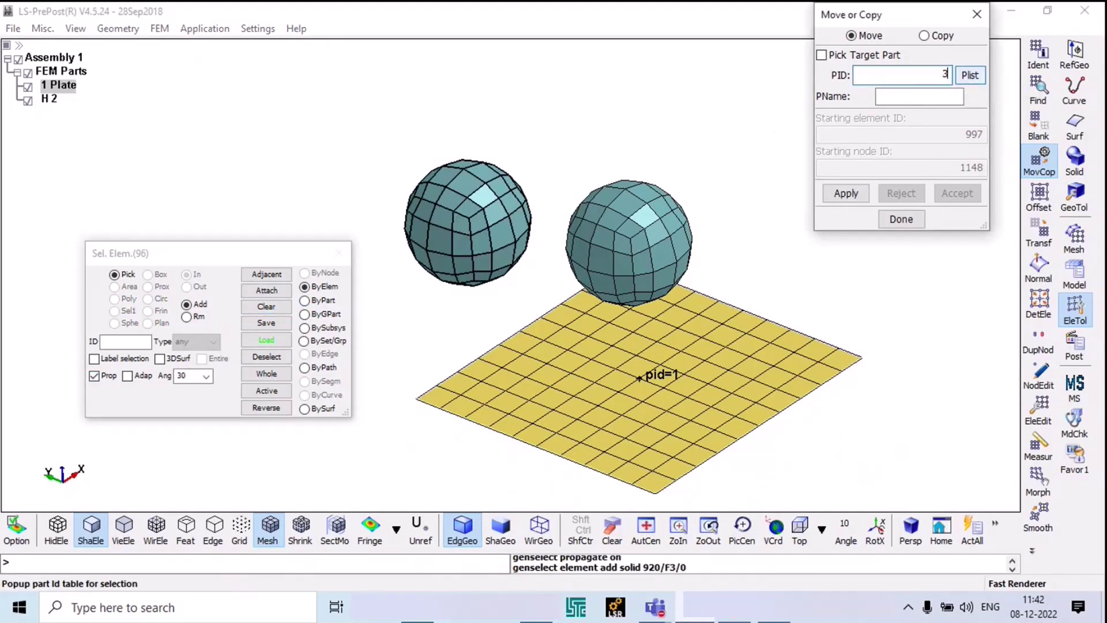
pyautogui.click(846, 195)
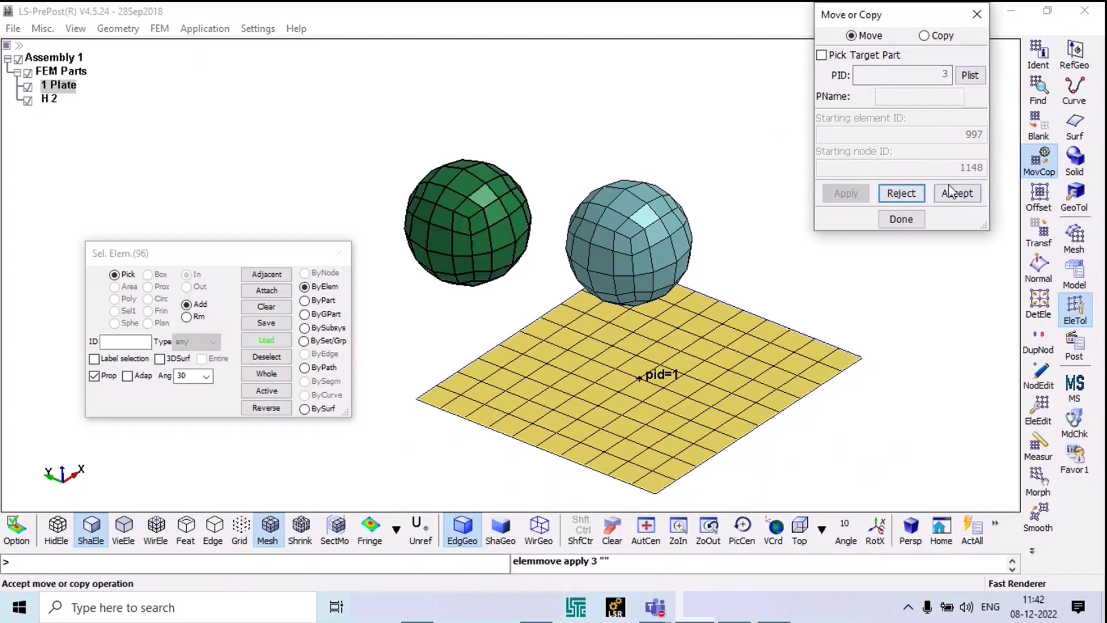
pyautogui.click(955, 193)
pyautogui.click(901, 219)
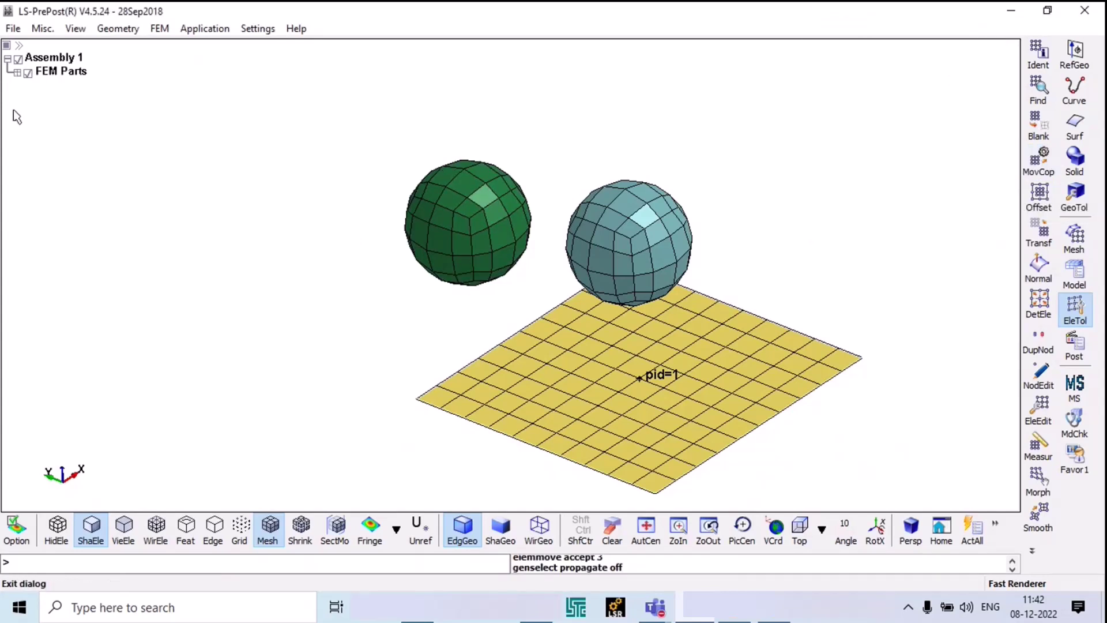
# Step: Switch the visibility of parts 2 and 3 off and on in the FEM Parts tree to check which sphere each contains
pyautogui.click(17, 73)
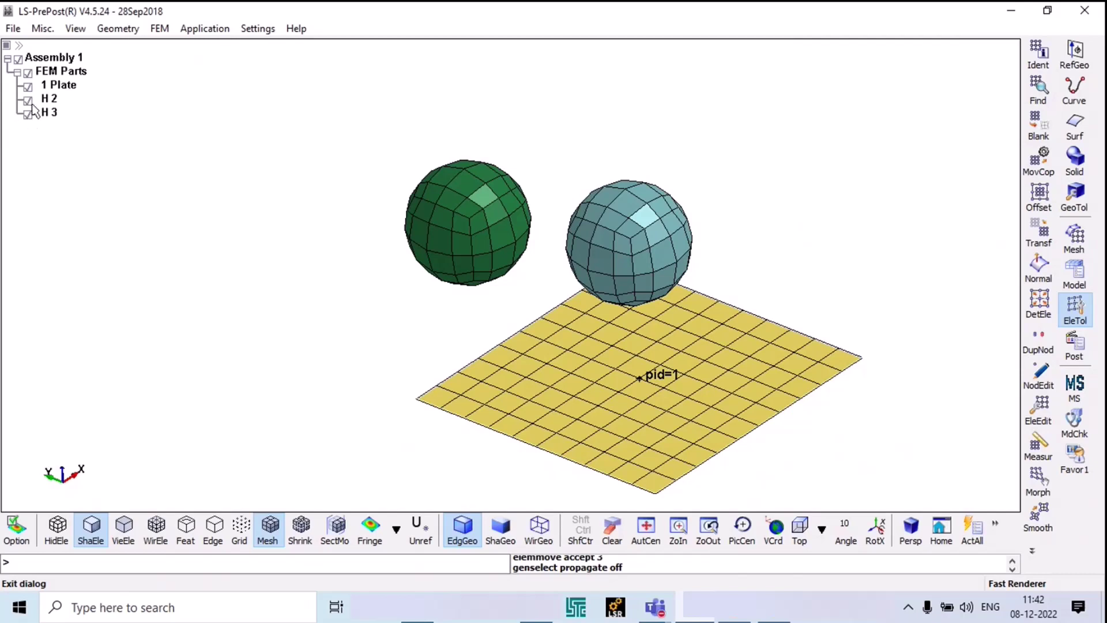
pyautogui.click(28, 115)
pyautogui.click(28, 115)
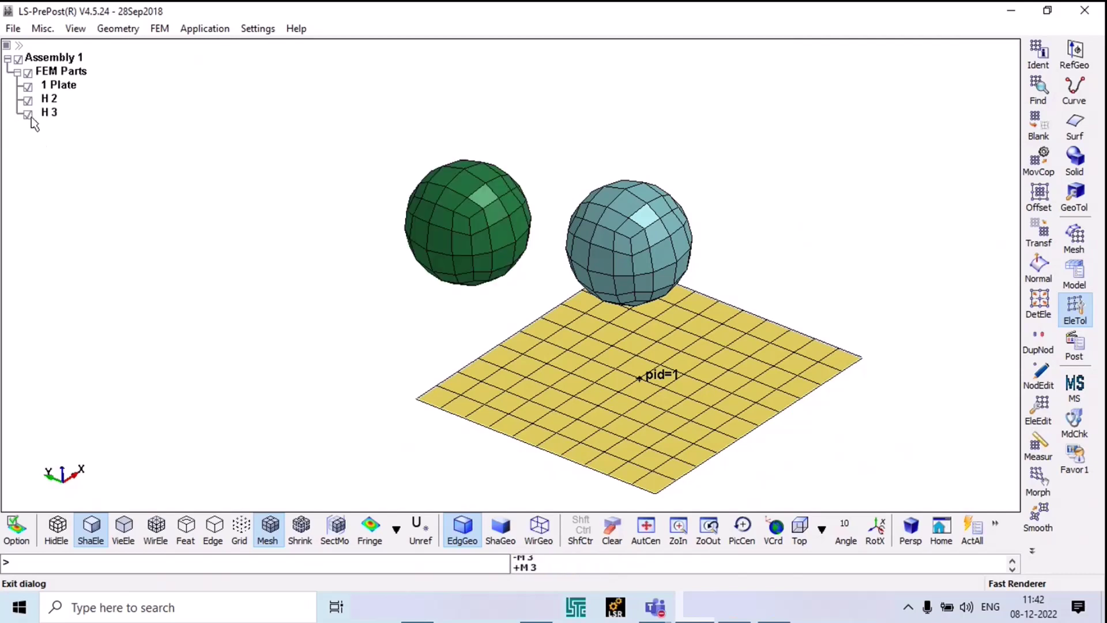
pyautogui.click(27, 115)
pyautogui.click(27, 115)
pyautogui.click(27, 101)
pyautogui.click(28, 114)
pyautogui.click(27, 101)
pyautogui.click(28, 114)
pyautogui.click(32, 114)
pyautogui.click(33, 115)
pyautogui.click(33, 115)
pyautogui.click(32, 115)
# Step: Delete part 3, the green sphere, from the FEM Parts tree and confirm its removal
pyautogui.click(48, 113)
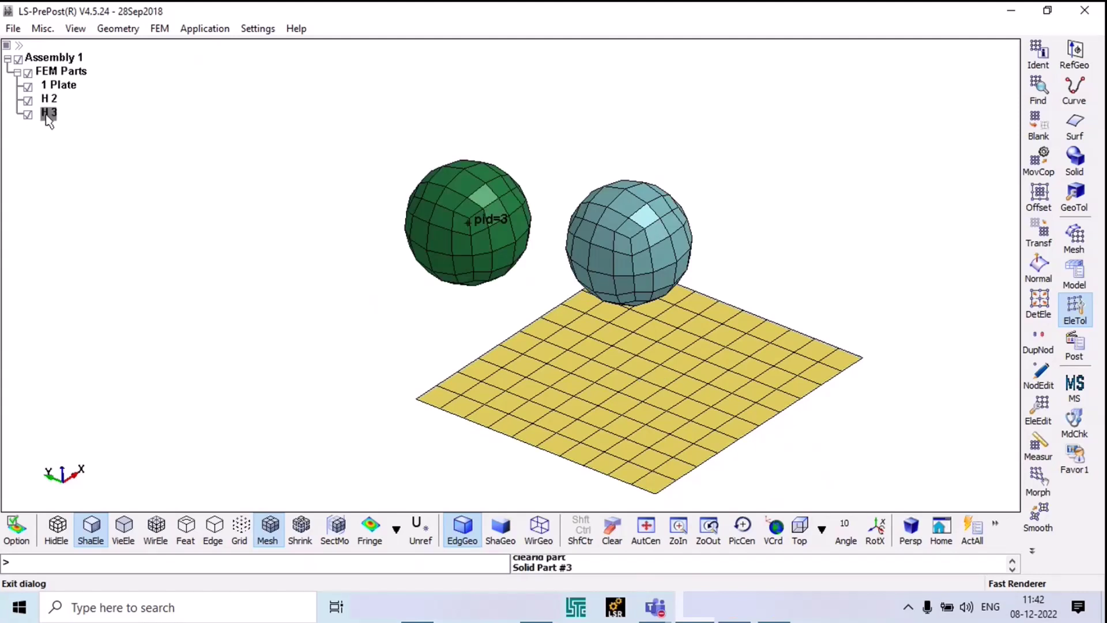
pyautogui.rightClick(48, 113)
pyautogui.click(108, 149)
pyautogui.click(539, 357)
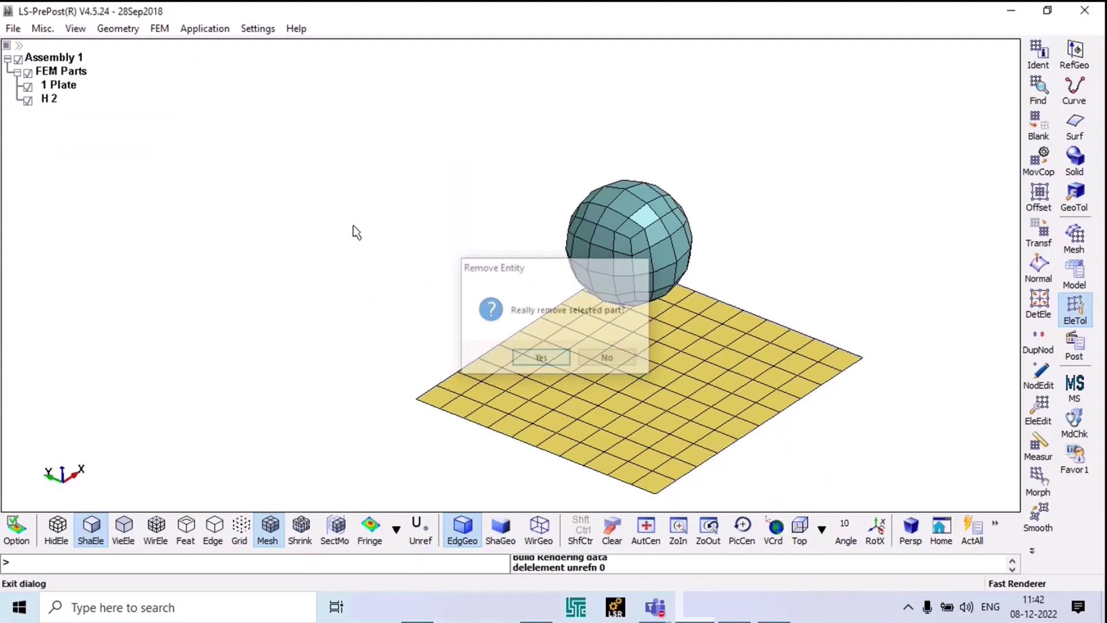
# Step: Identify part 2 and switch its visibility off and on to check the remaining sphere
pyautogui.click(55, 104)
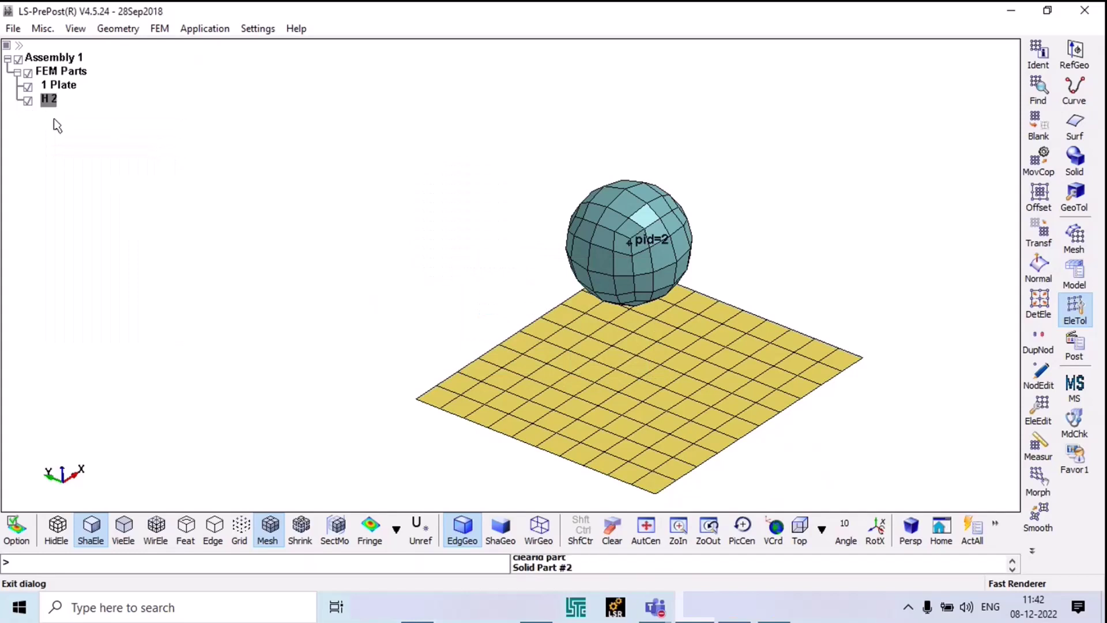
pyautogui.click(28, 101)
pyautogui.click(28, 102)
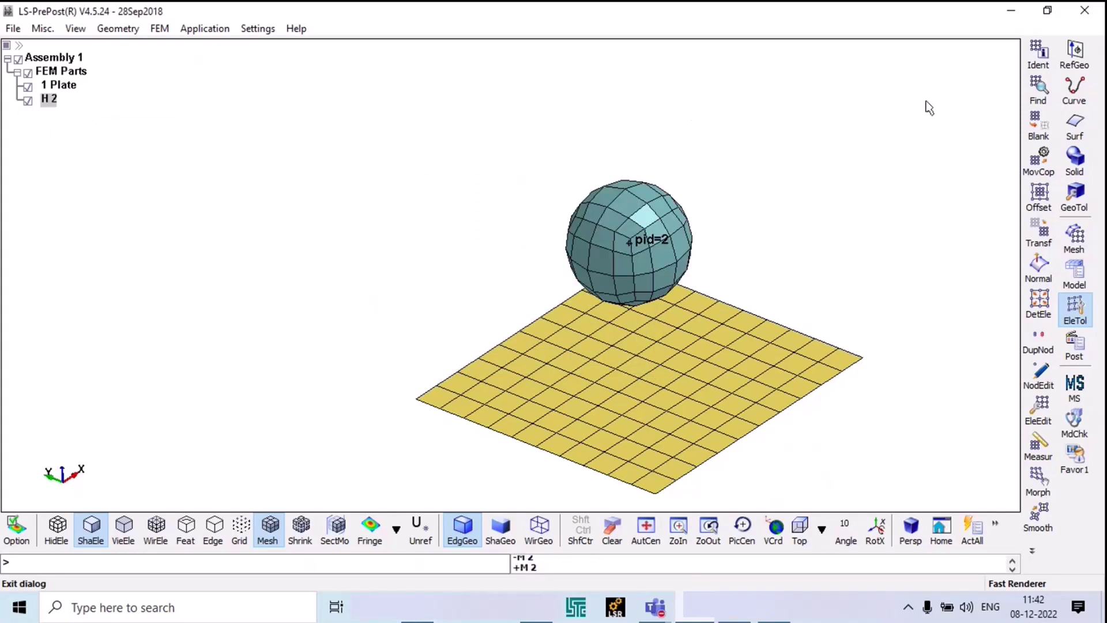
pyautogui.click(121, 28)
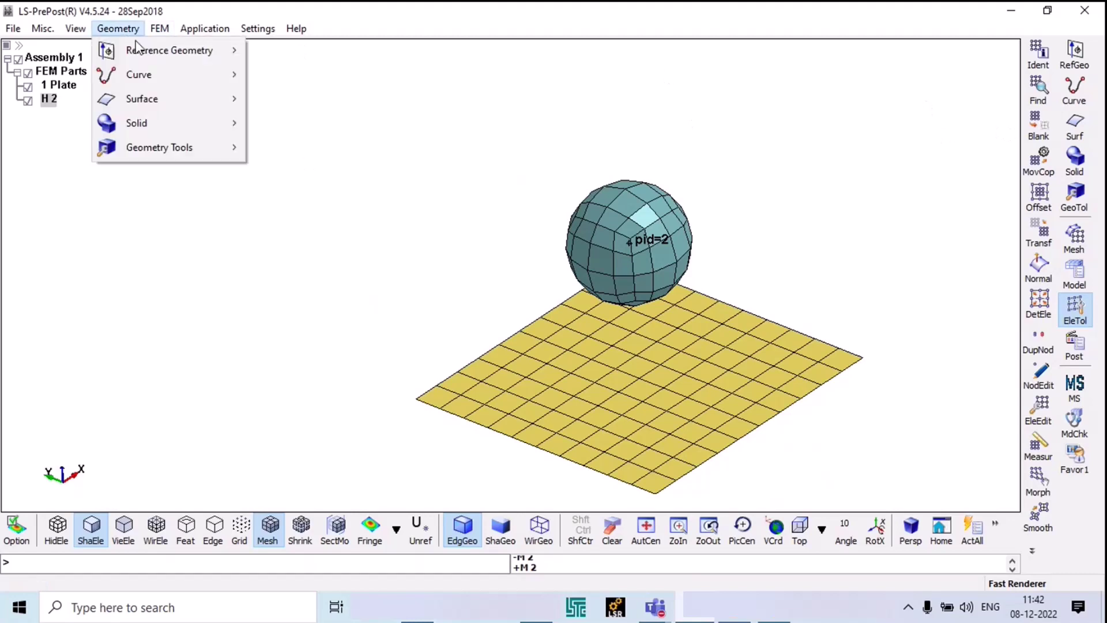
pyautogui.moveTo(163, 46)
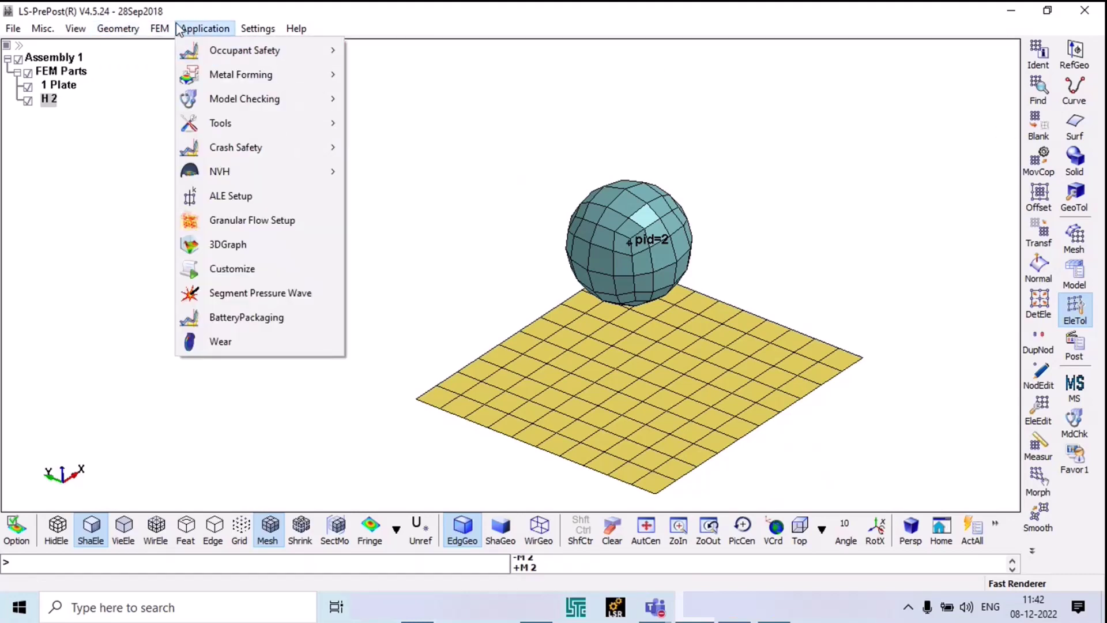
# Step: Create a solid sphere mesh of radius 20 and density 4 at (30, 100, 50) in target part ID 2, accepting and finishing it
pyautogui.click(330, 52)
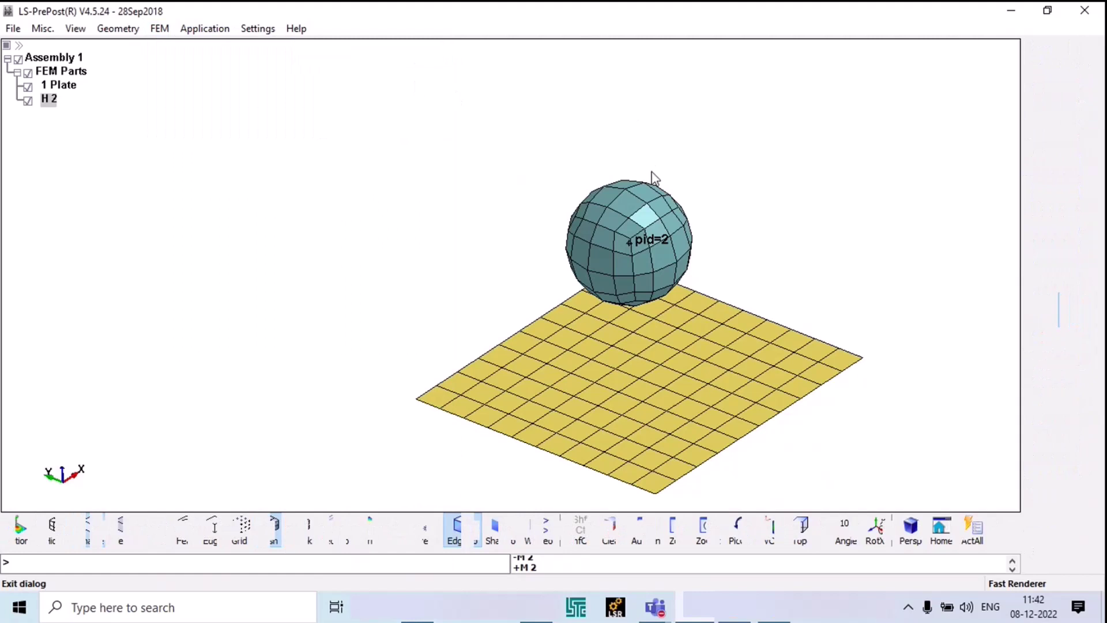
pyautogui.doubleClick(956, 339)
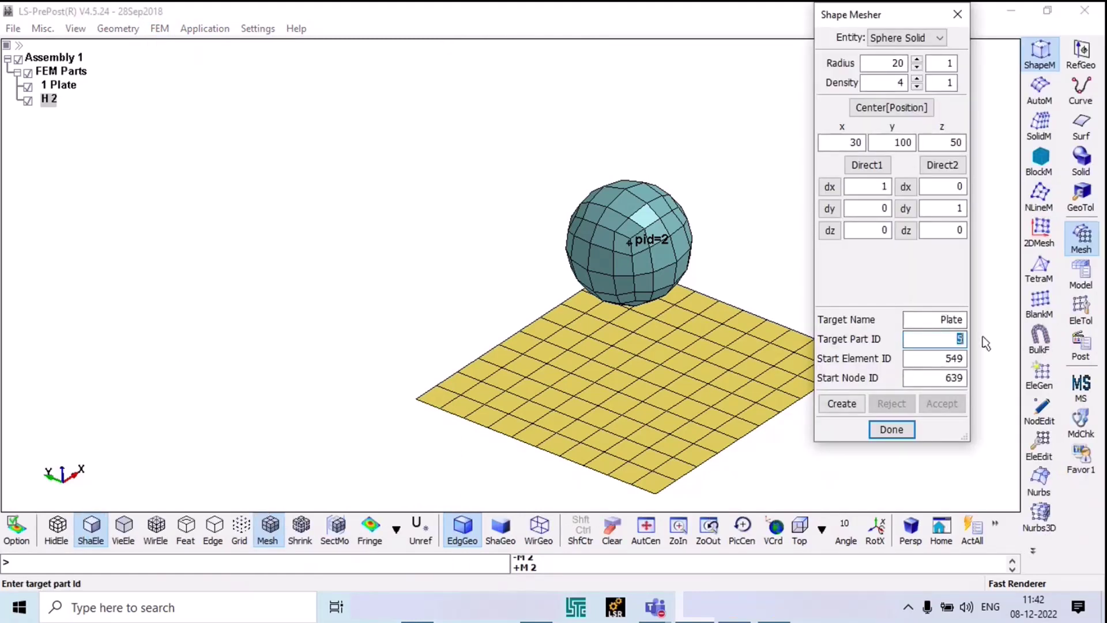
pyautogui.write('2')
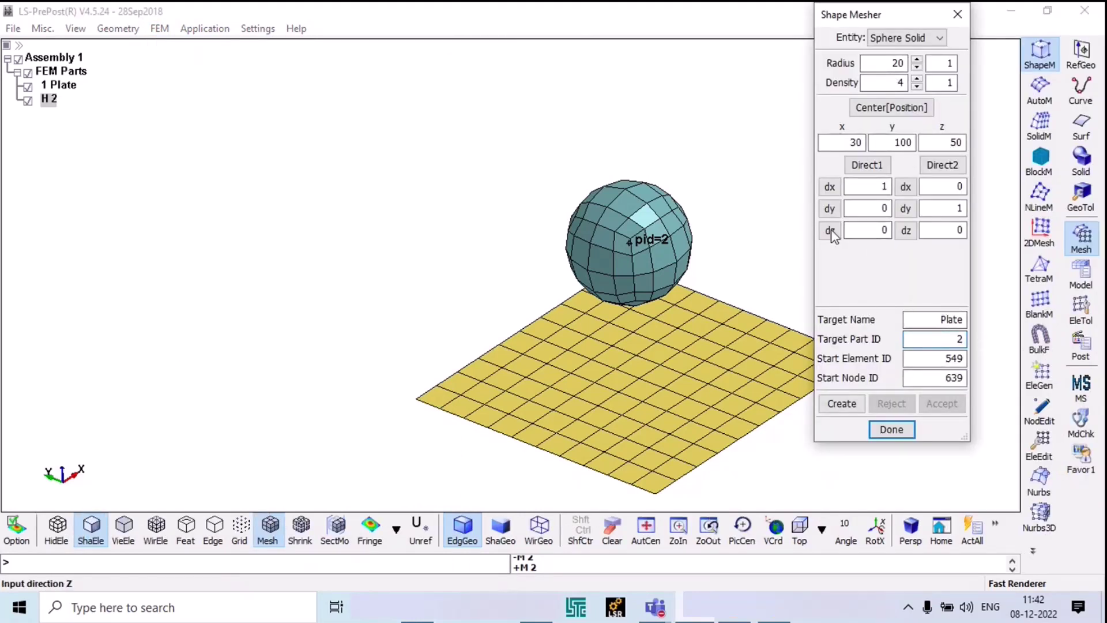
pyautogui.click(842, 403)
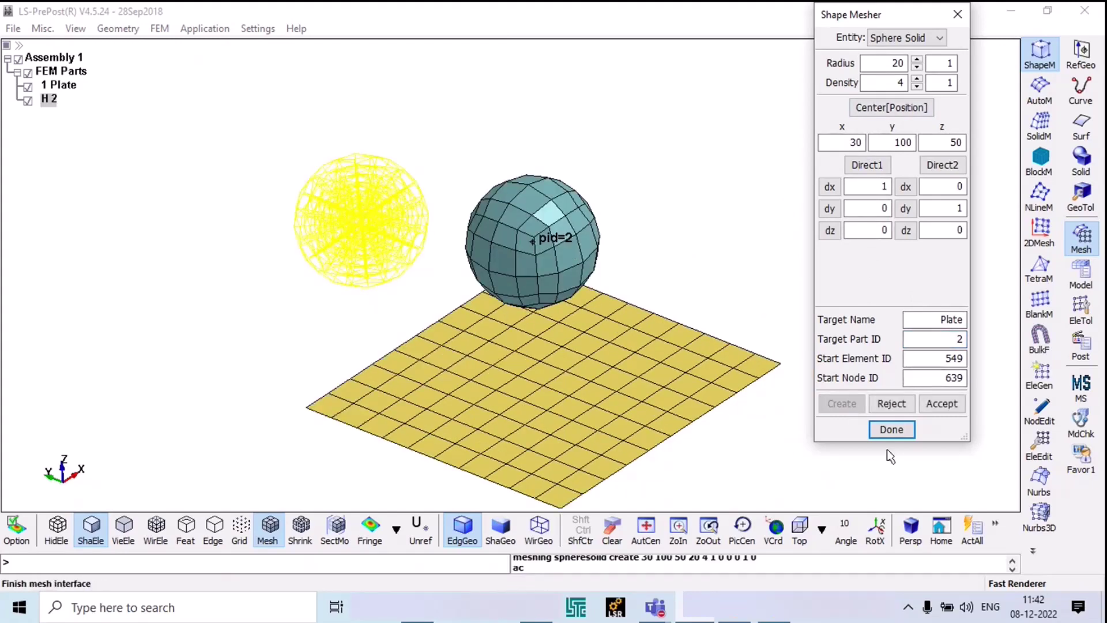
pyautogui.click(938, 404)
pyautogui.click(891, 429)
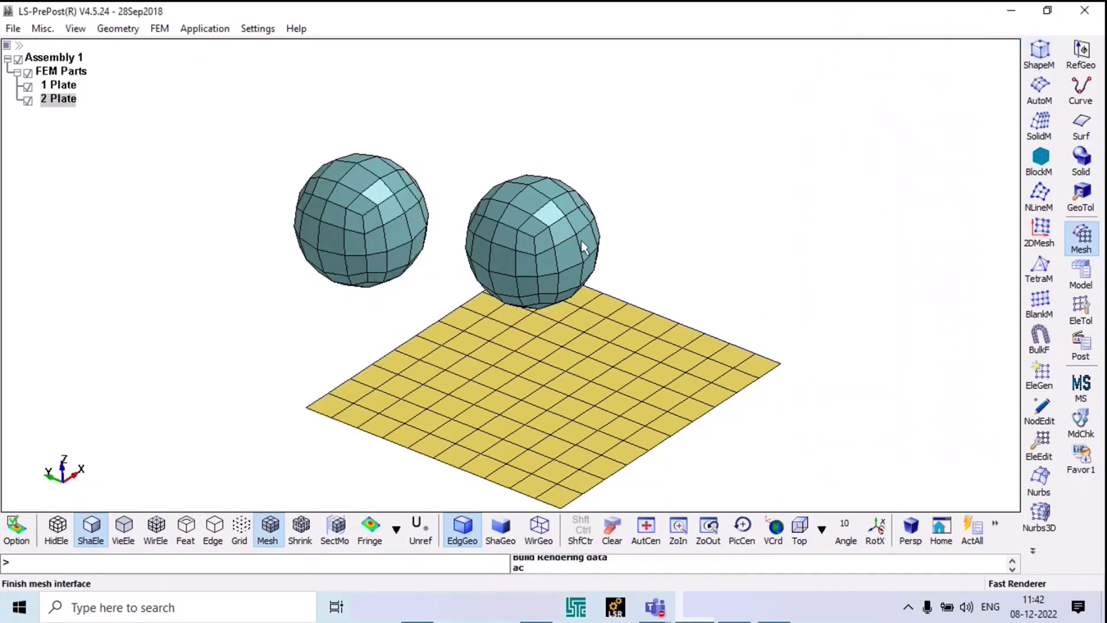
# Step: Switch part 2 off and on repeatedly in the FEM Parts tree to check which spheres it contains
pyautogui.click(28, 102)
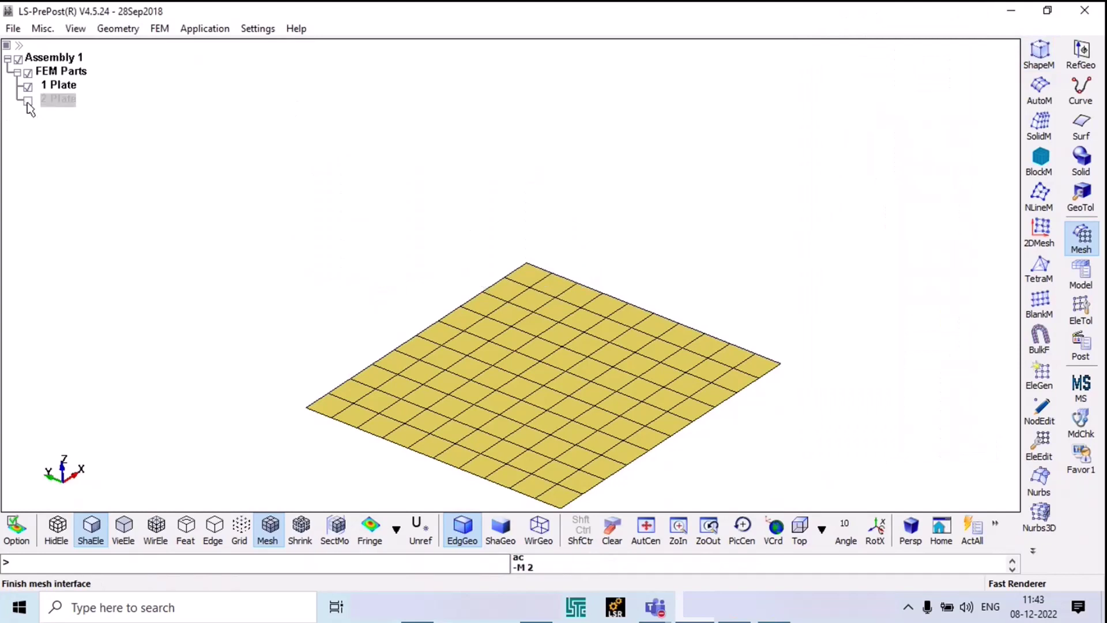
pyautogui.click(28, 102)
pyautogui.click(28, 102)
pyautogui.click(28, 102)
pyautogui.click(28, 102)
pyautogui.click(28, 102)
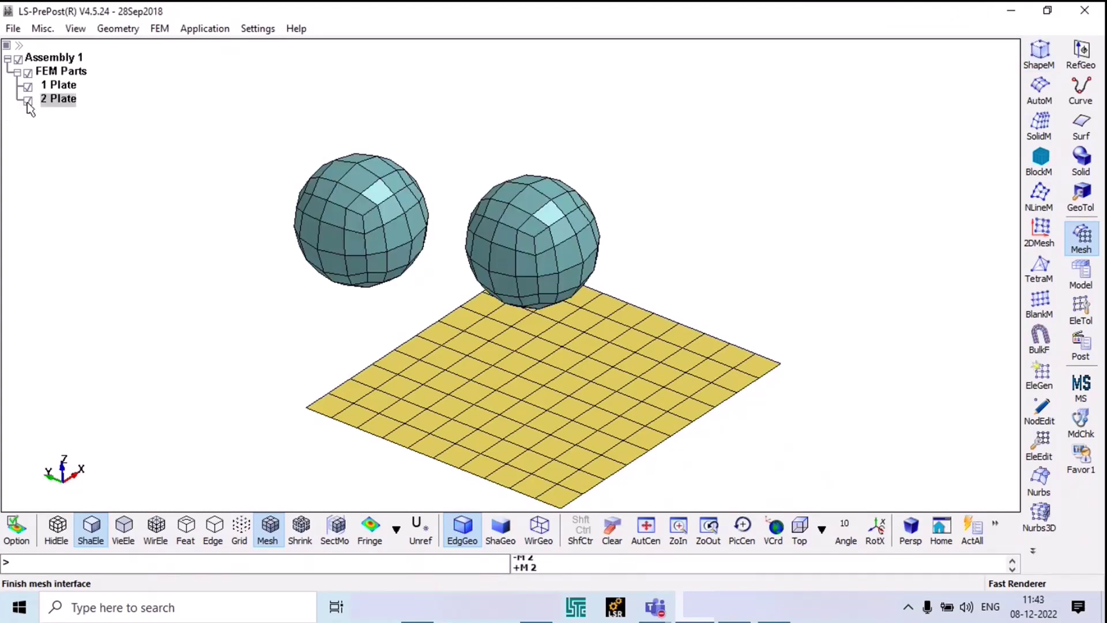
pyautogui.scroll(-3, 507, 165)
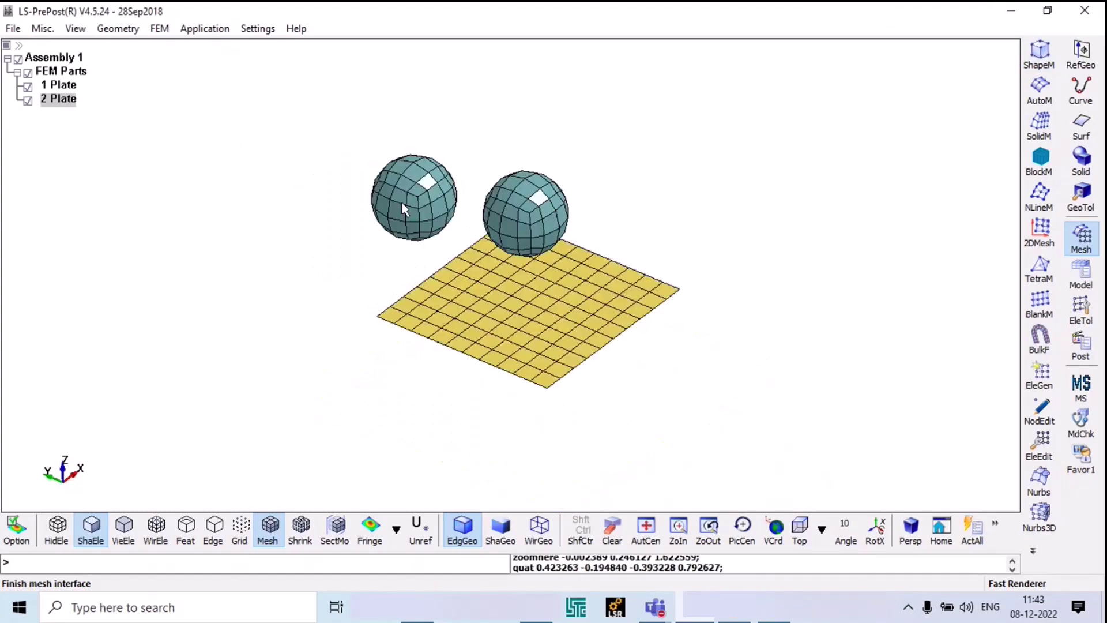
pyautogui.scroll(2, 396, 211)
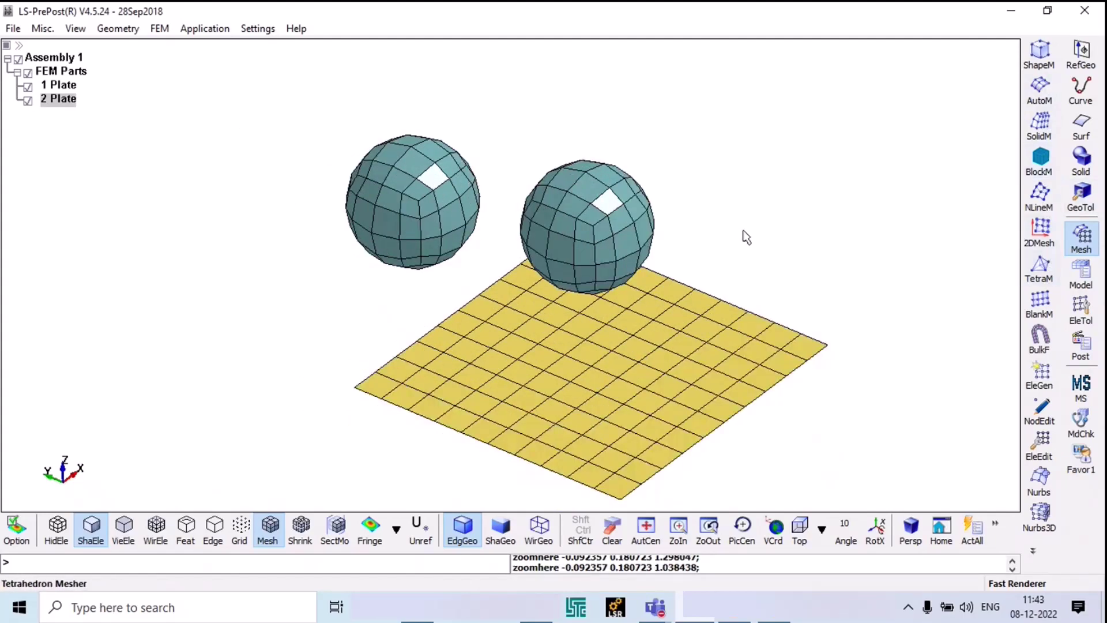
pyautogui.moveTo(744, 234)
pyautogui.keyDown('shift'); pyautogui.mouseDown()
pyautogui.moveTo(748, 210)
pyautogui.moveTo(749, 227)
pyautogui.mouseUp(); pyautogui.keyUp('shift')
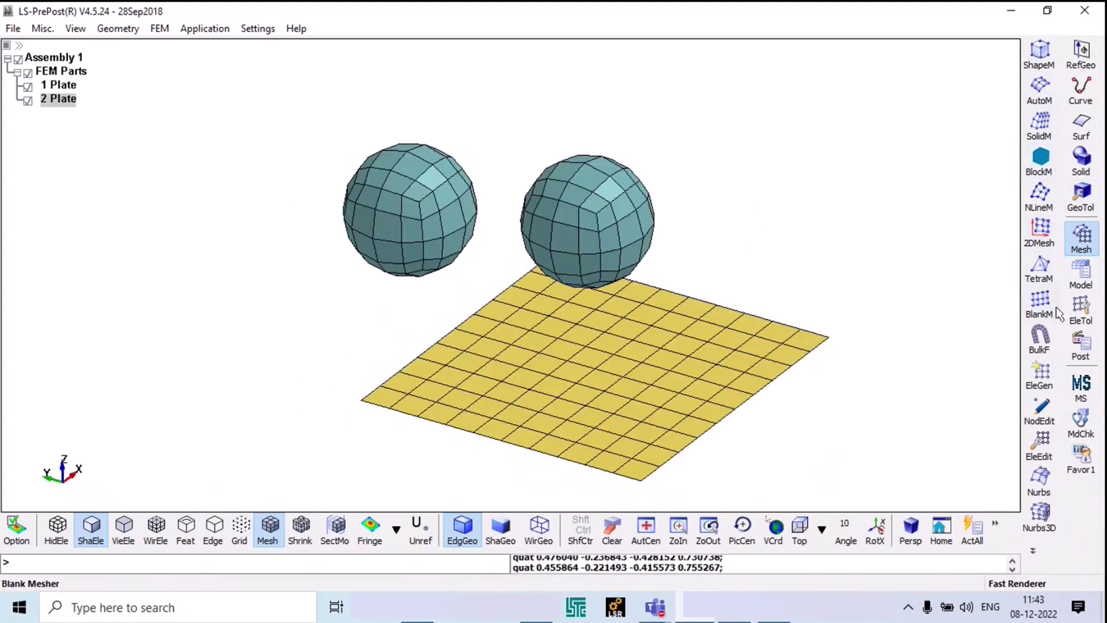
# Step: Move the sphere away from the plate to part ID 3, selecting its elements with 30-degree propagation, and accept and finish the move
pyautogui.click(1076, 310)
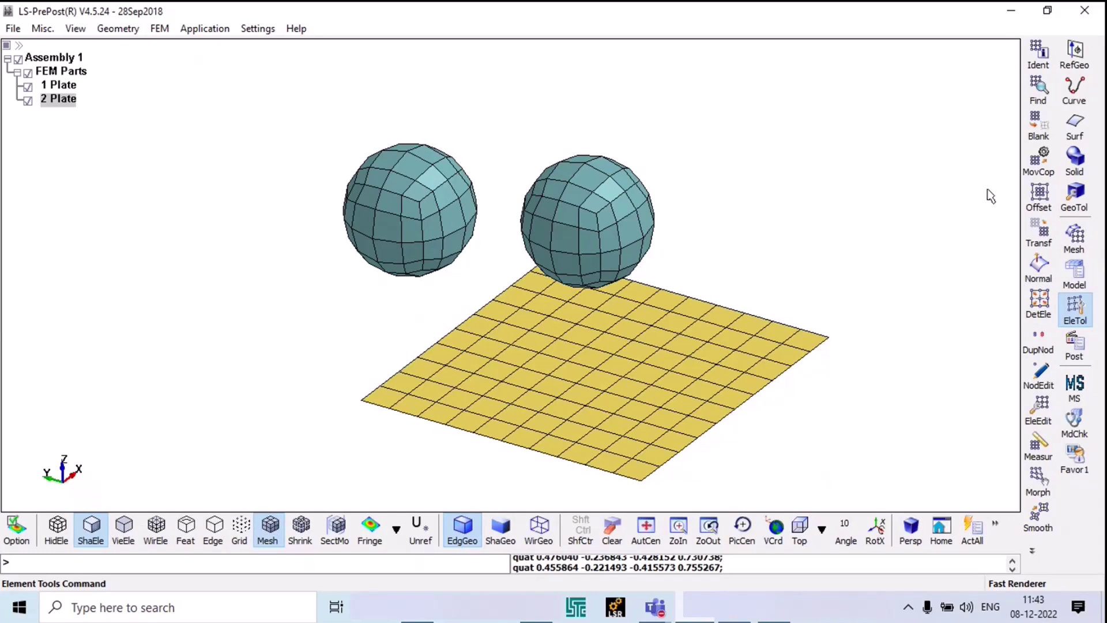
pyautogui.click(1039, 160)
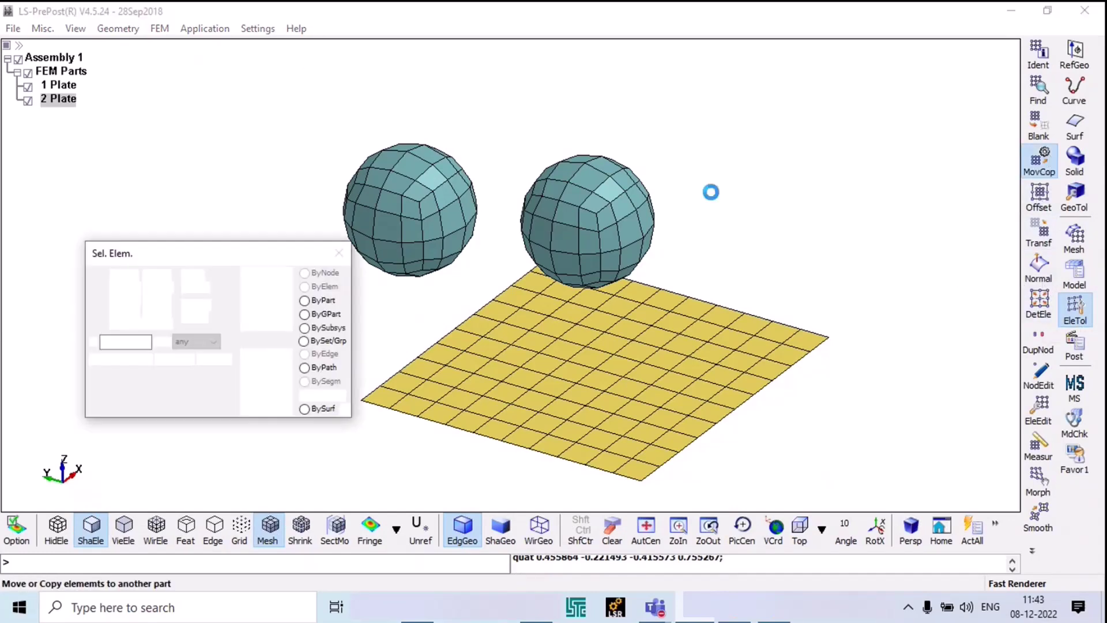
pyautogui.scroll(-2, 451, 151)
pyautogui.click(885, 77)
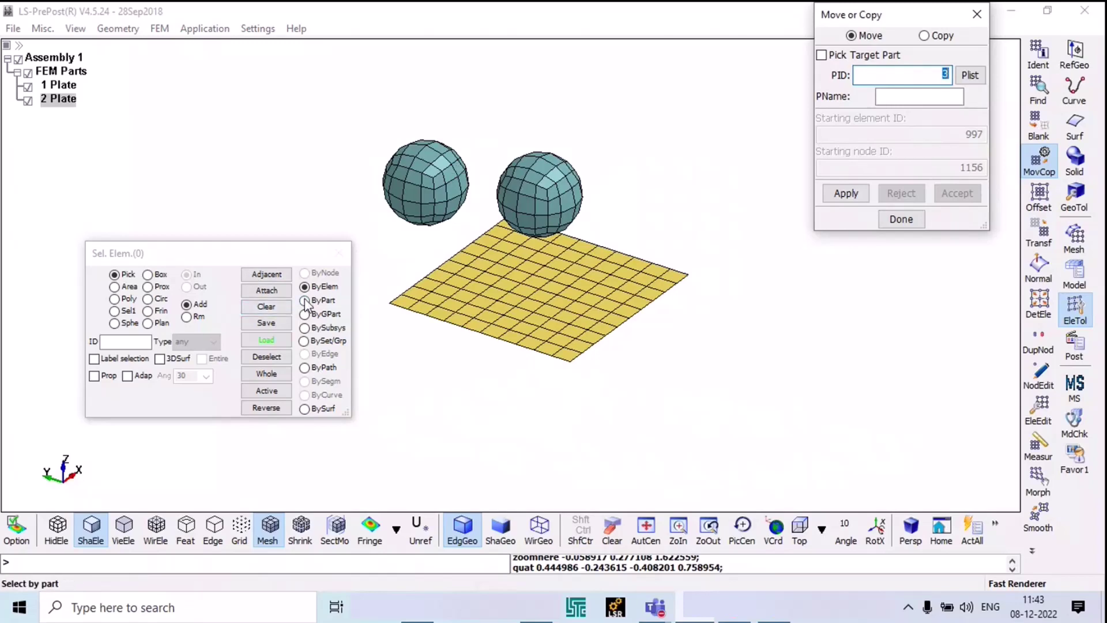
pyautogui.scroll(2, 441, 165)
pyautogui.click(441, 165)
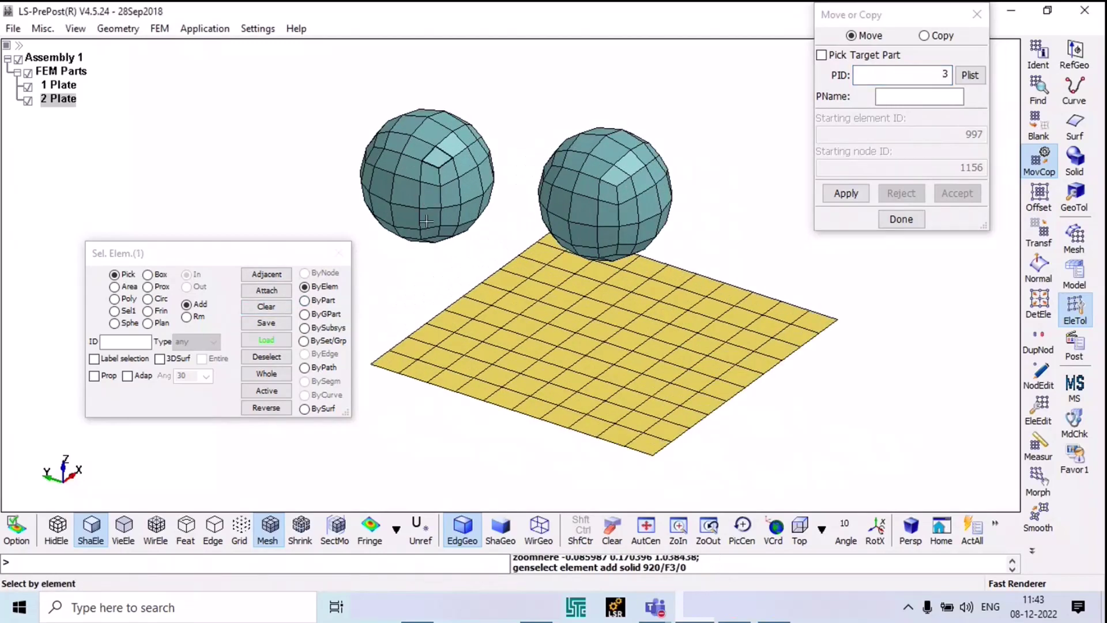
pyautogui.click(94, 375)
pyautogui.click(400, 185)
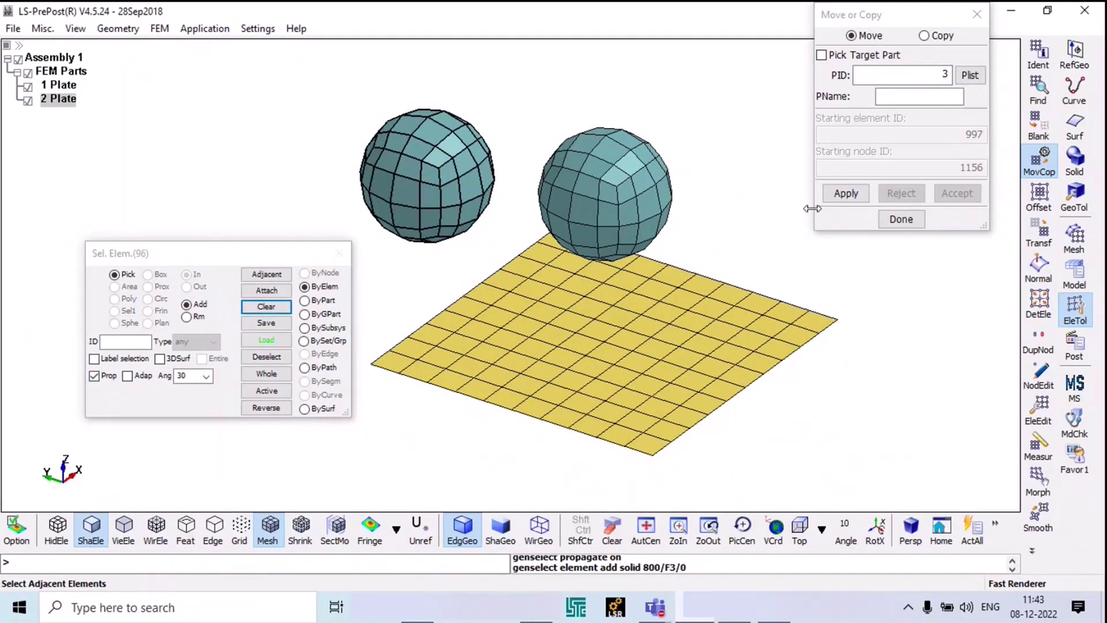
pyautogui.click(845, 193)
pyautogui.click(956, 193)
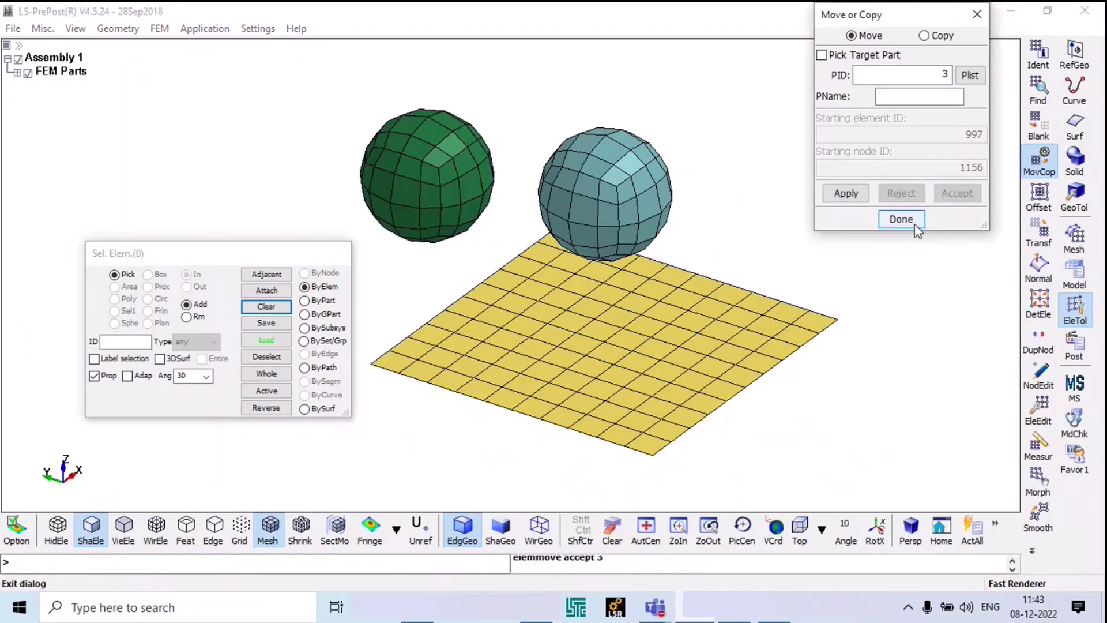
pyautogui.click(901, 219)
# Step: Expand FEM Parts, hide part 3, and switch part 2 off and on to check which elements stayed in it
pyautogui.click(17, 73)
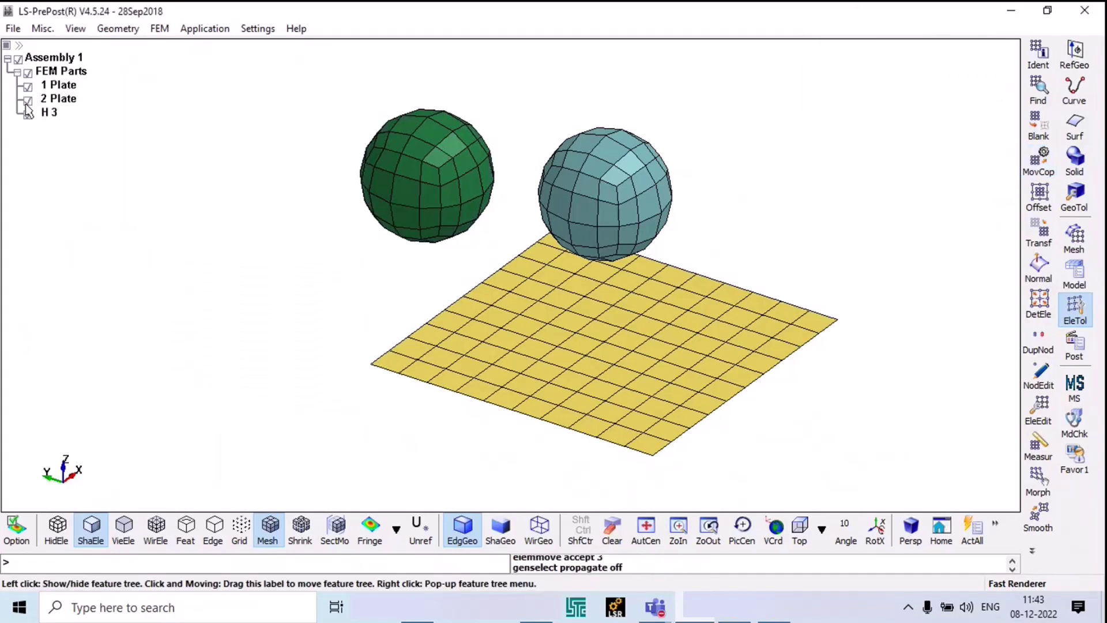
pyautogui.click(28, 115)
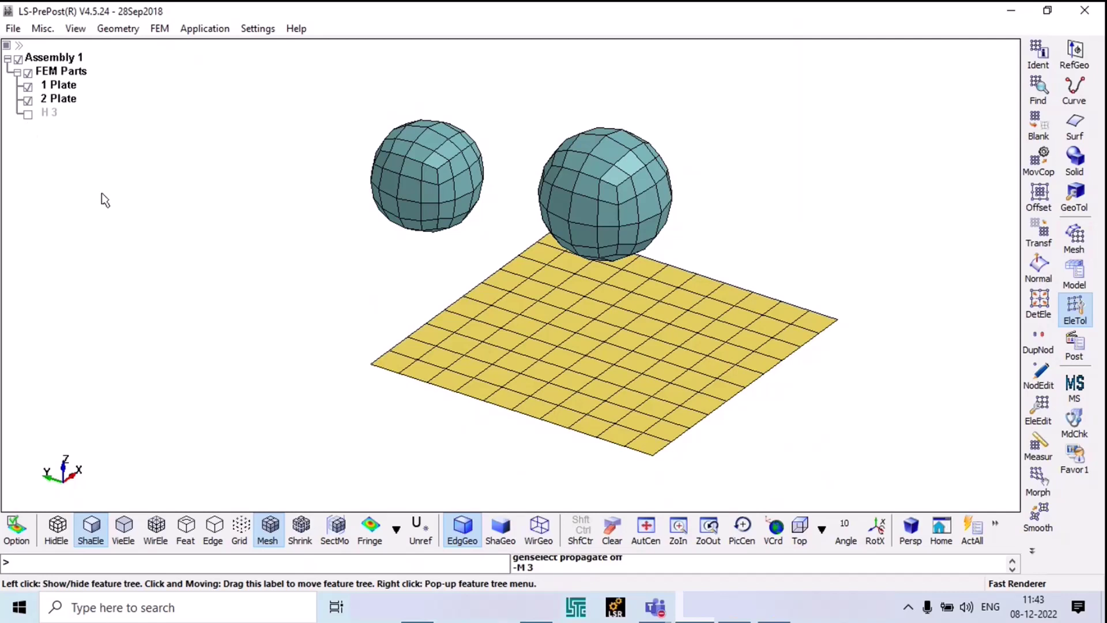
pyautogui.doubleClick(28, 102)
pyautogui.click(28, 102)
pyautogui.click(29, 102)
pyautogui.doubleClick(29, 102)
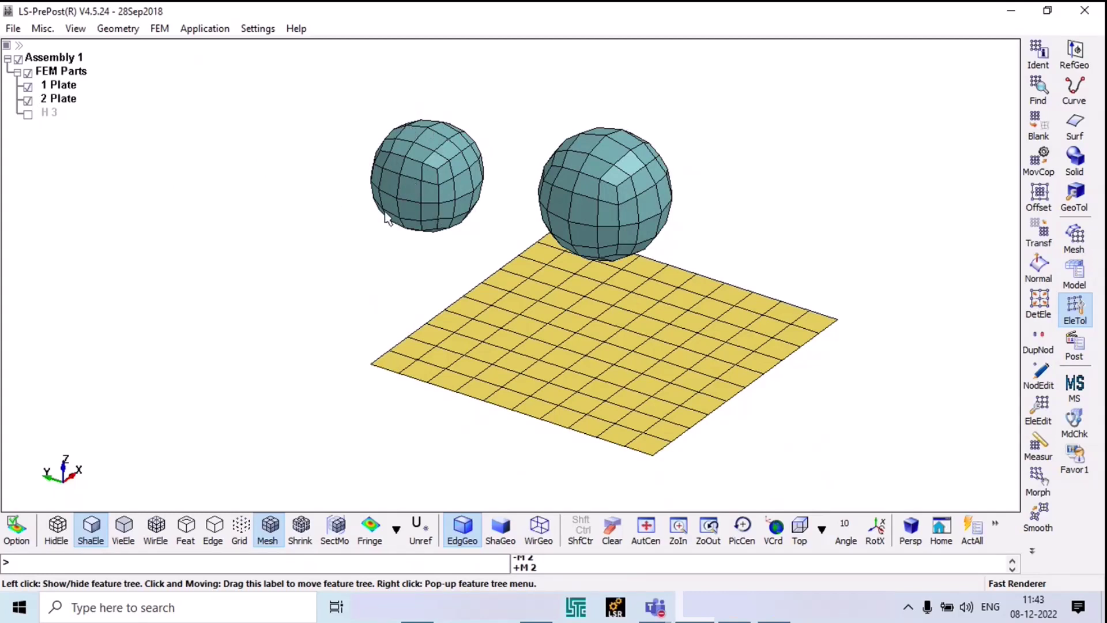
pyautogui.moveTo(386, 218)
pyautogui.mouseDown()
pyautogui.moveTo(462, 242)
pyautogui.moveTo(341, 202)
pyautogui.moveTo(524, 188)
pyautogui.moveTo(556, 220)
pyautogui.moveTo(457, 133)
pyautogui.moveTo(538, 185)
pyautogui.moveTo(418, 164)
pyautogui.moveTo(528, 225)
pyautogui.moveTo(427, 158)
pyautogui.moveTo(468, 245)
pyautogui.moveTo(356, 169)
pyautogui.mouseUp()
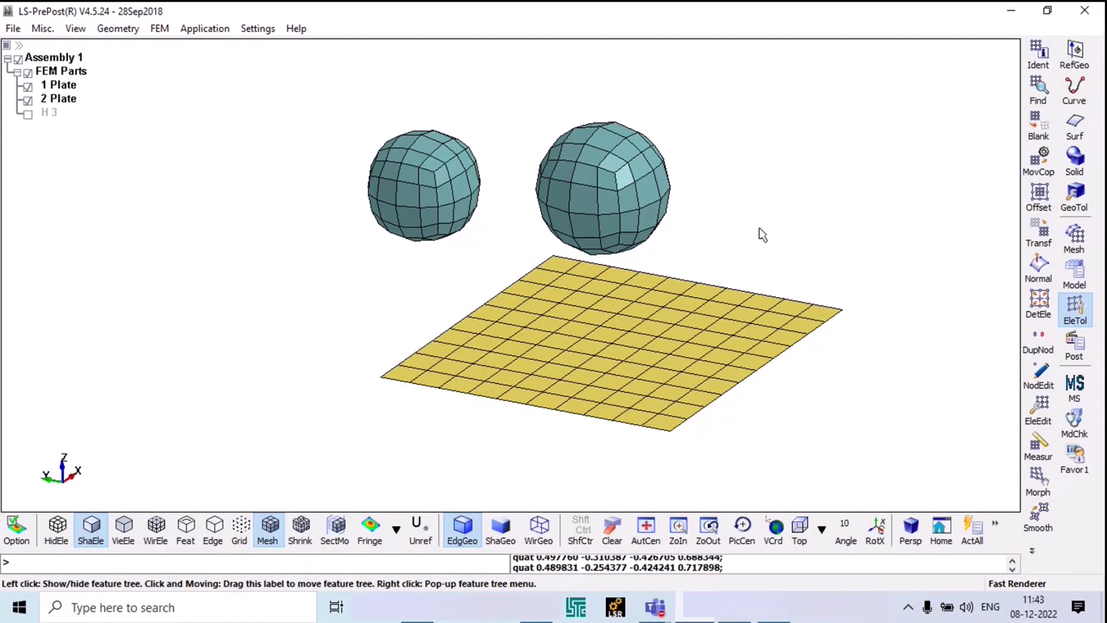
# Step: Delete the part 2 elements left inside the sphere away from the plate, selecting them by area and removing new unreferenced nodes
pyautogui.click(1039, 408)
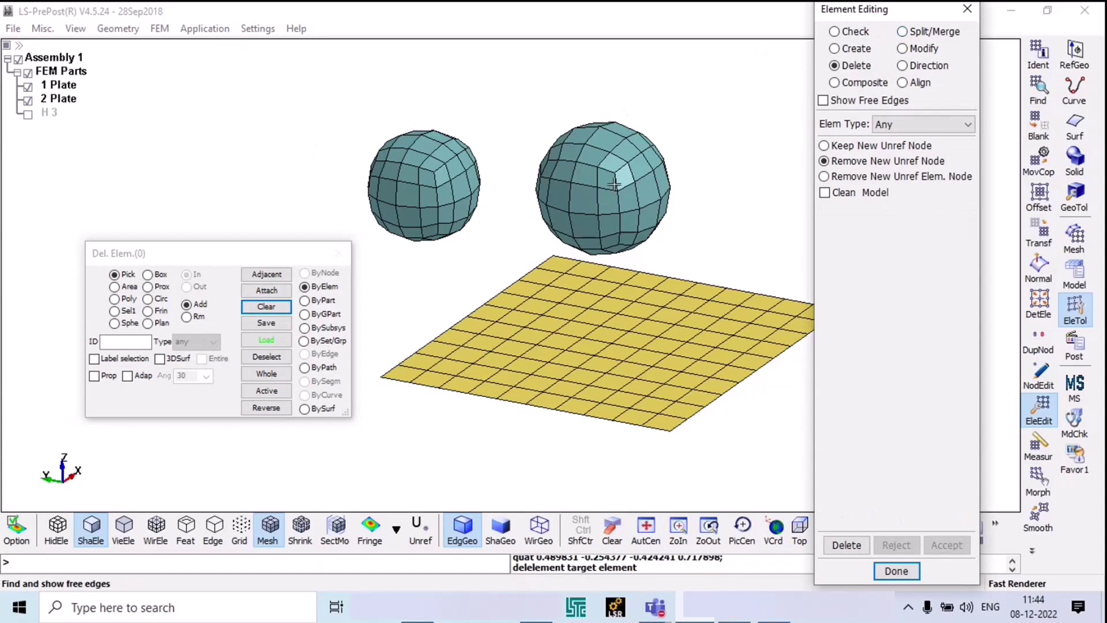
pyautogui.click(382, 140)
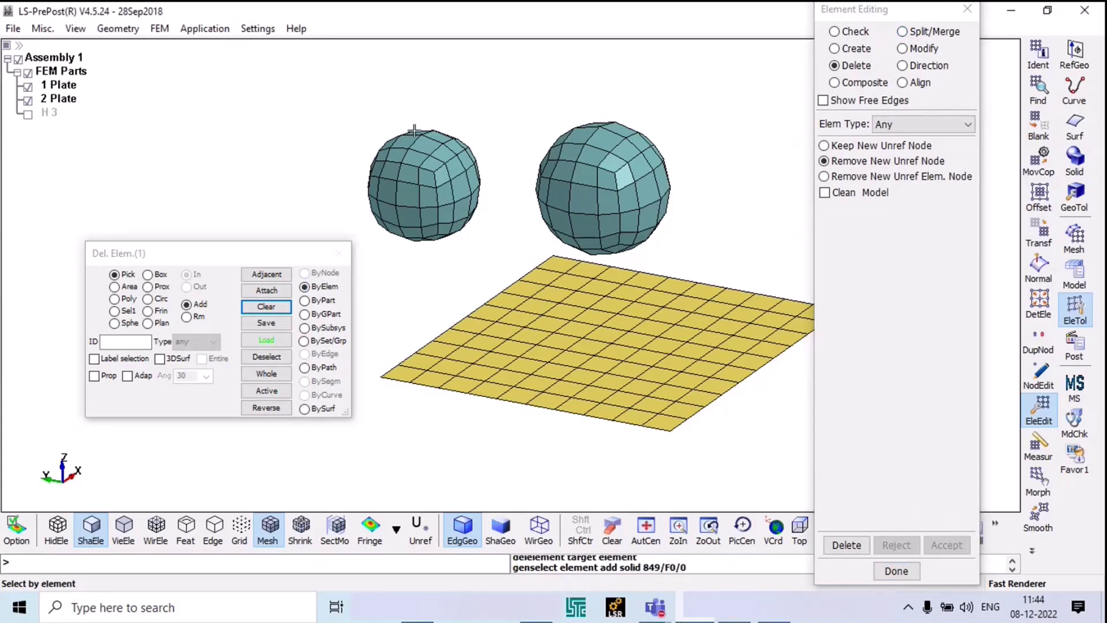
pyautogui.click(114, 286)
pyautogui.moveTo(369, 107); pyautogui.dragTo(521, 281)
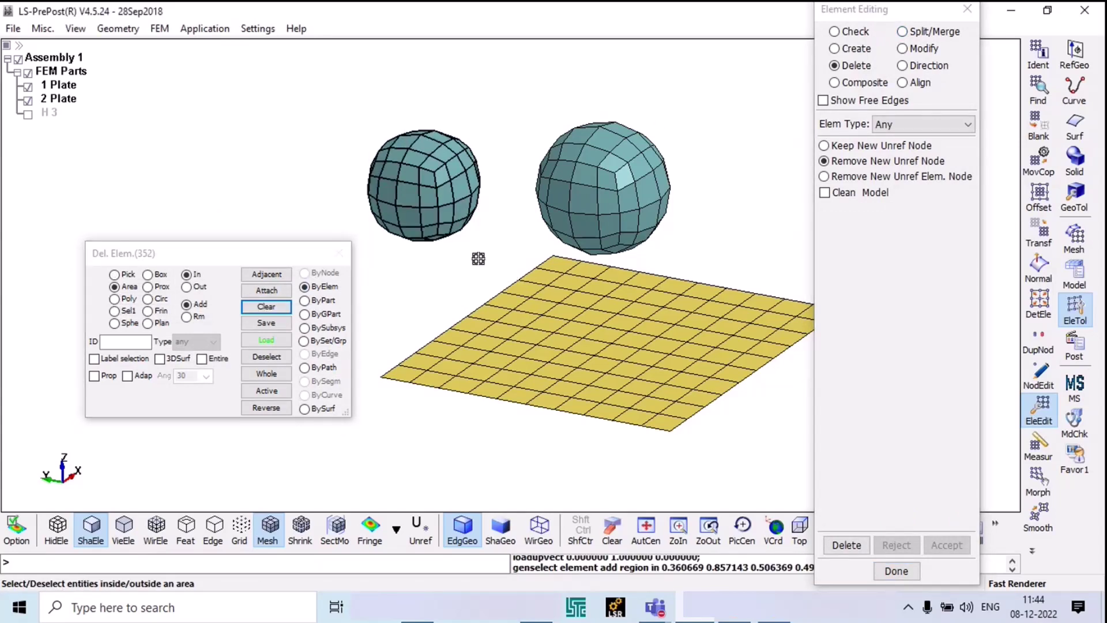
pyautogui.click(845, 544)
pyautogui.click(896, 570)
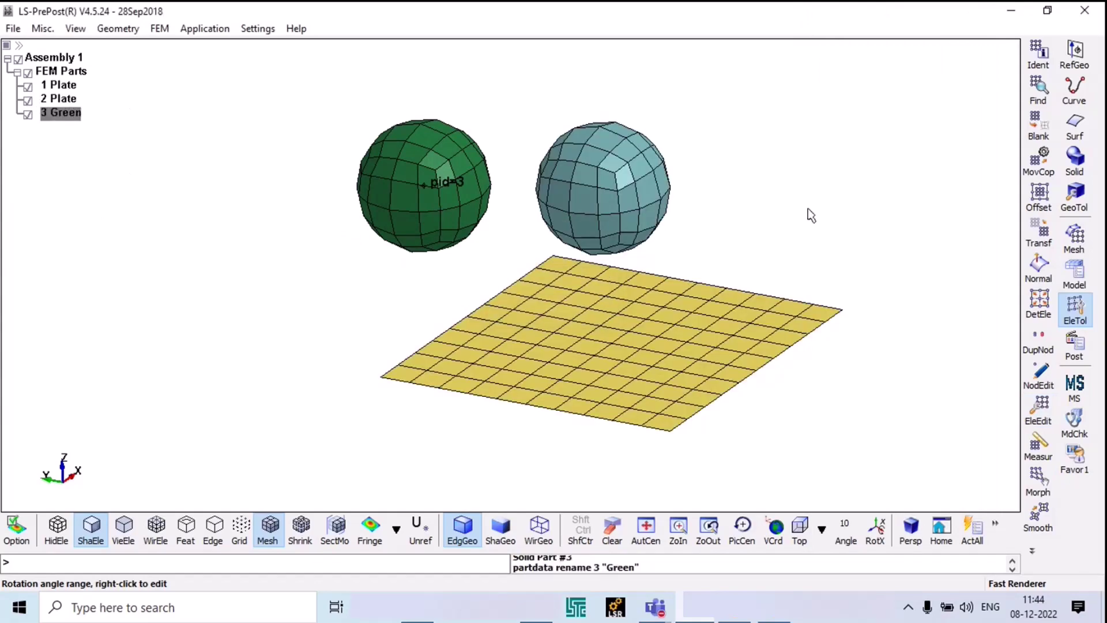
# Step: Open the PART keyword's input form from the model's Keyword Manager
pyautogui.keyDown('shift'); pyautogui.moveTo(811, 215); pyautogui.dragTo(783, 242); pyautogui.keyUp('shift')
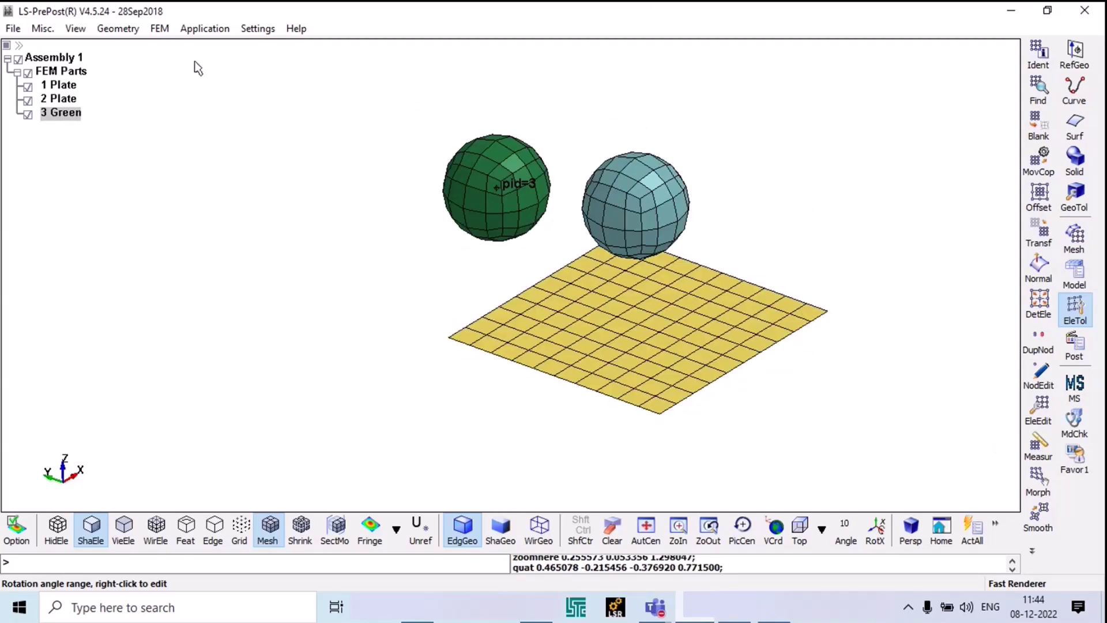
pyautogui.click(1082, 271)
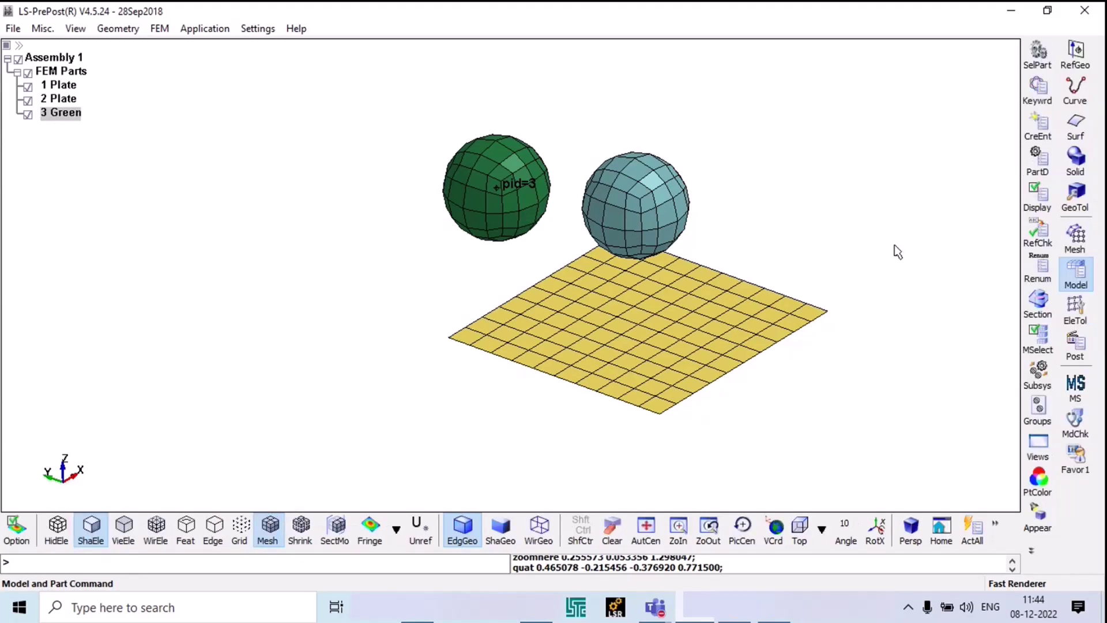
pyautogui.click(1030, 98)
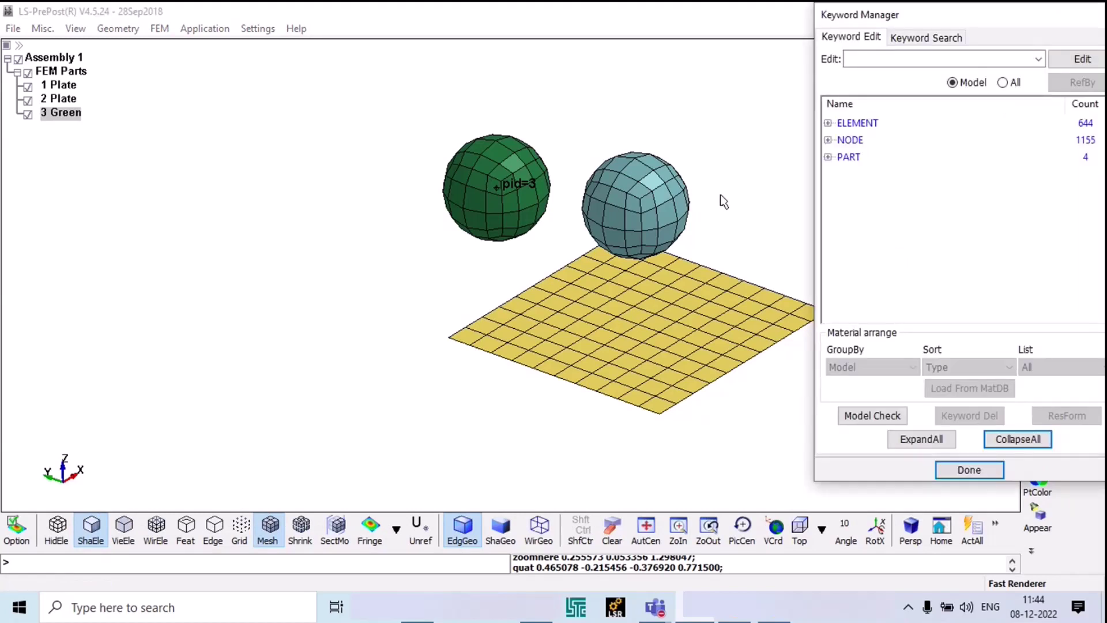
pyautogui.click(829, 157)
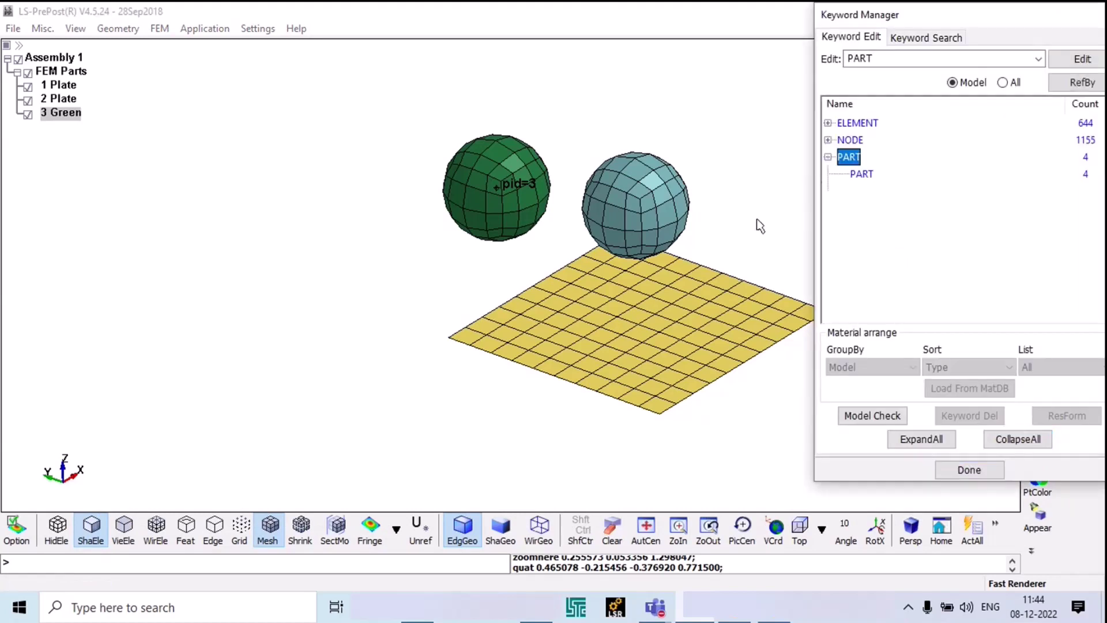
pyautogui.click(864, 174)
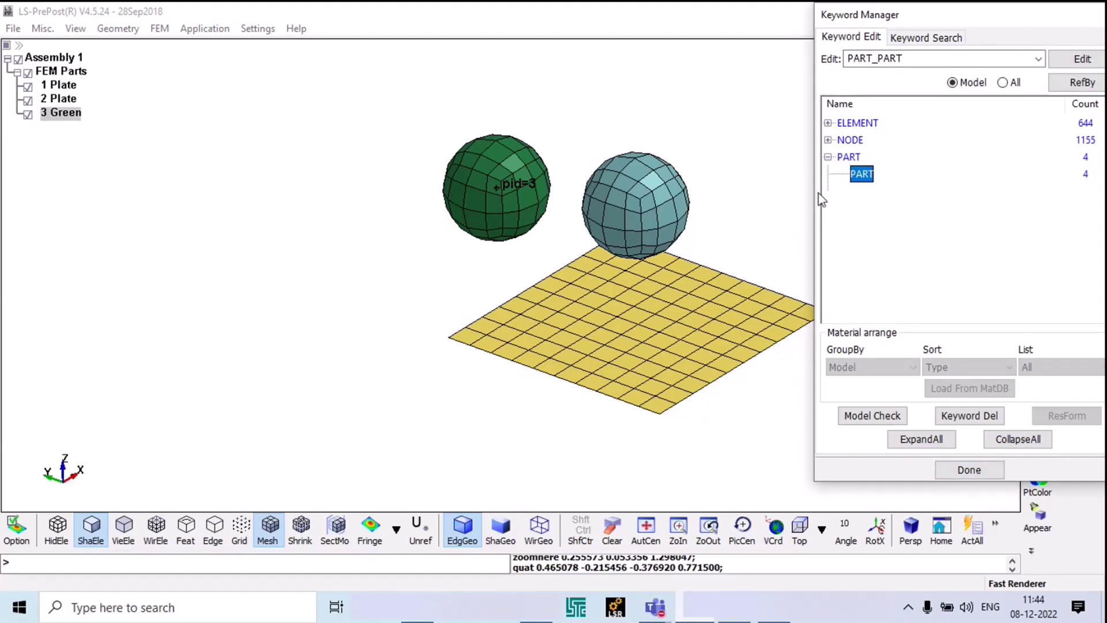
pyautogui.doubleClick(862, 175)
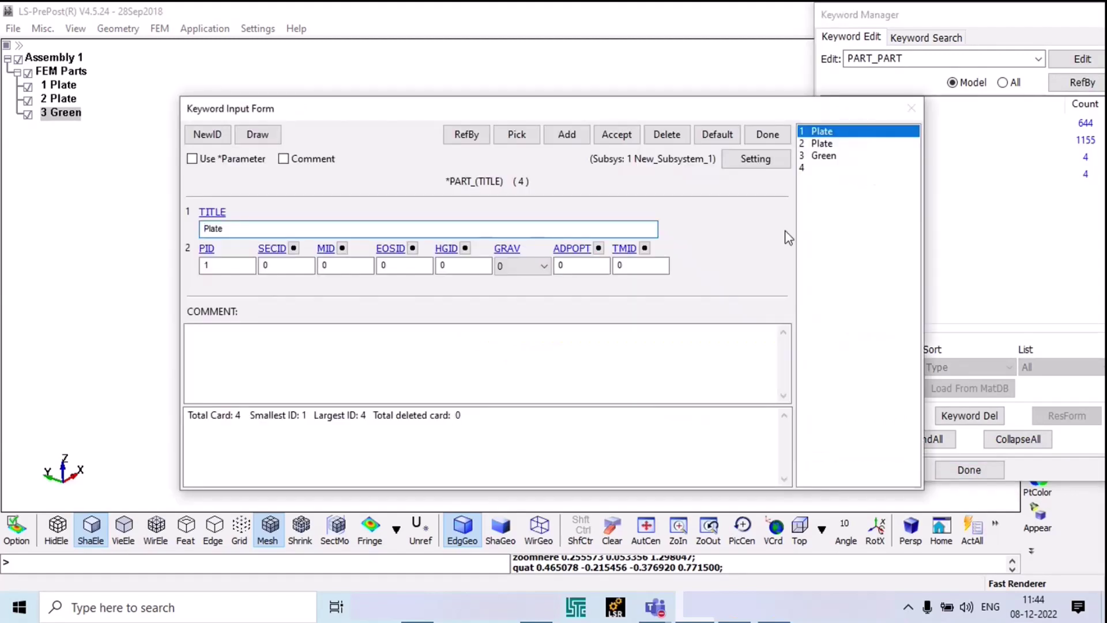
# Step: Review the PART cards one by one and compare their IDs and titles with the FEM Parts tree
pyautogui.click(827, 144)
pyautogui.click(823, 156)
pyautogui.click(819, 169)
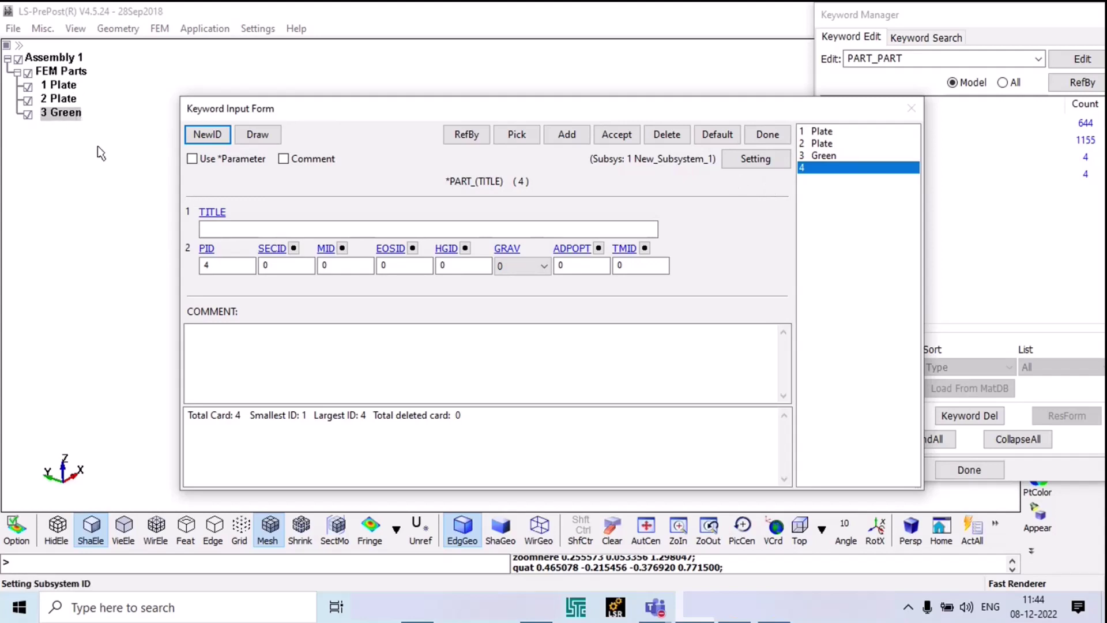
pyautogui.click(834, 131)
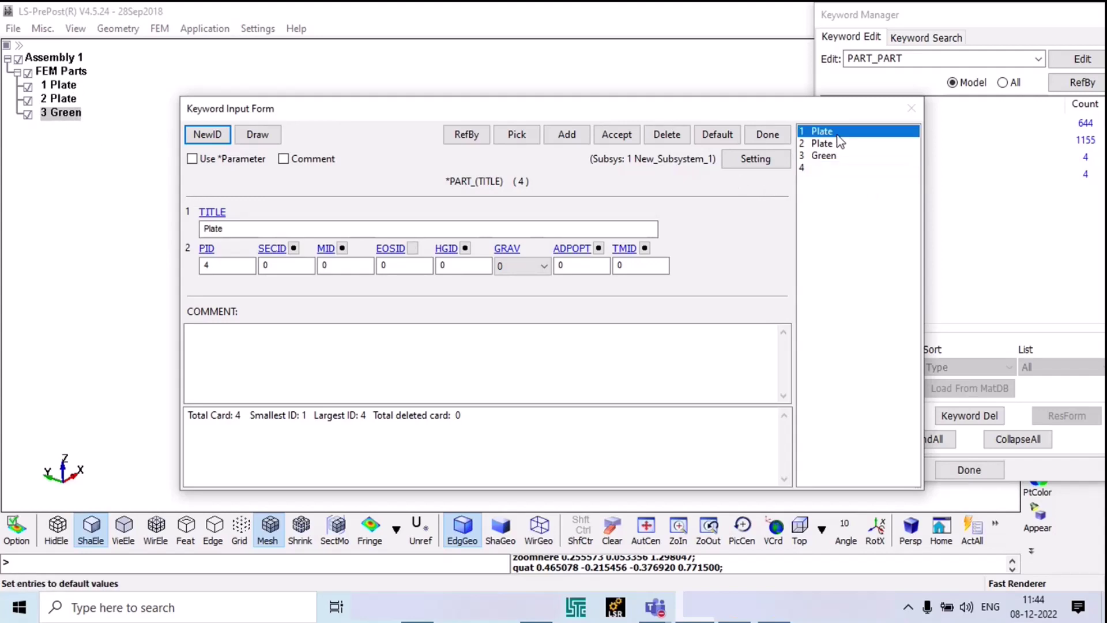
pyautogui.click(835, 143)
pyautogui.click(834, 156)
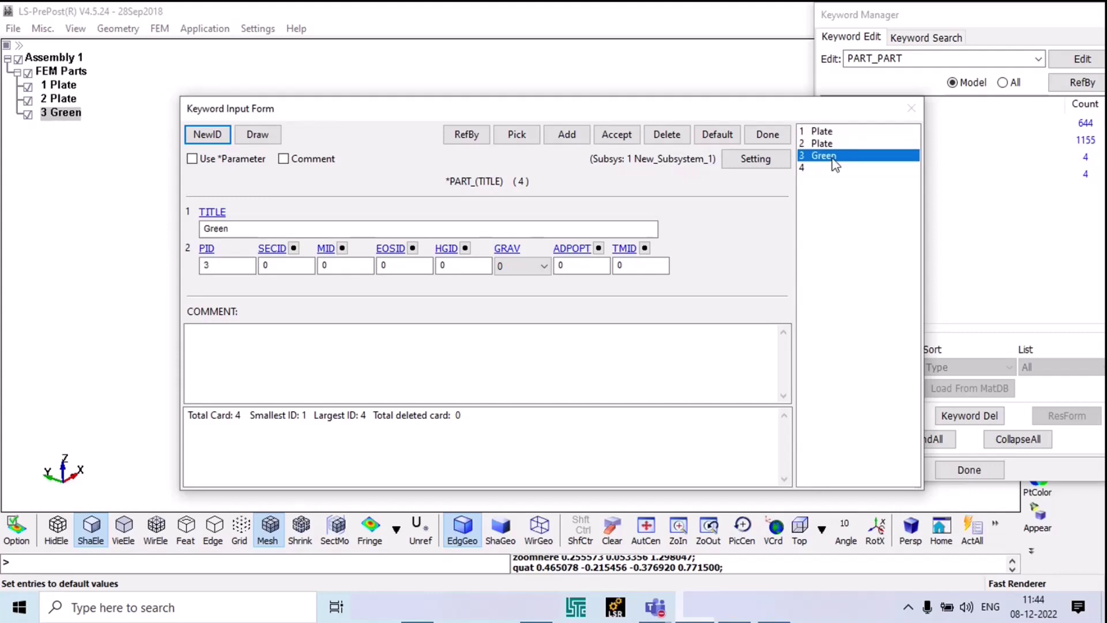
# Step: Delete the untitled PART card with ID 4 and confirm its deletion while closing the input form
pyautogui.click(822, 168)
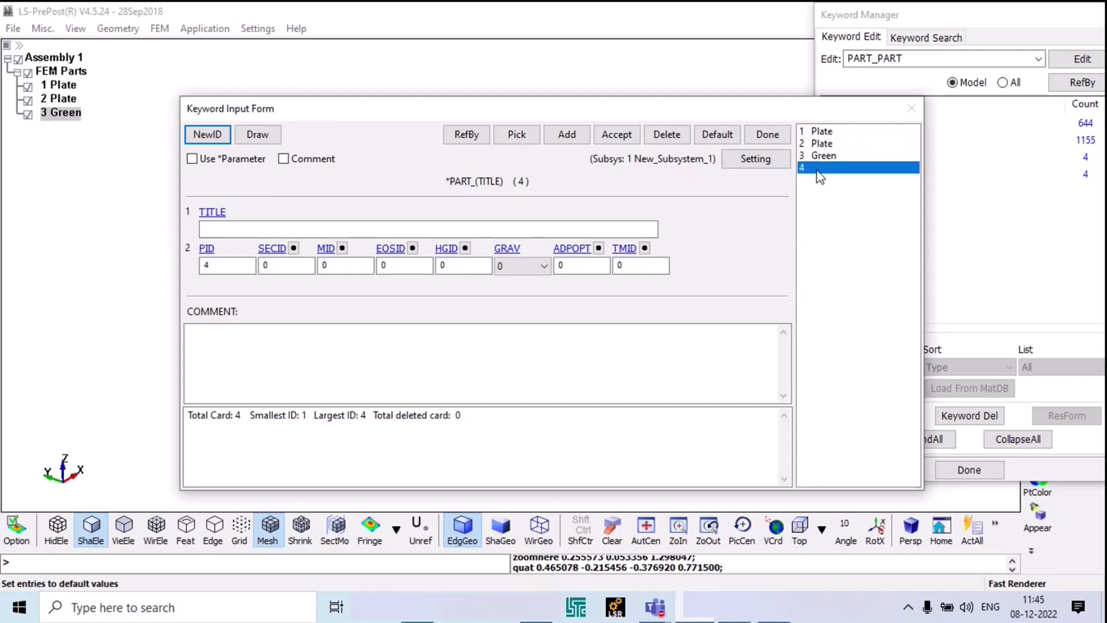
pyautogui.click(669, 133)
pyautogui.click(779, 139)
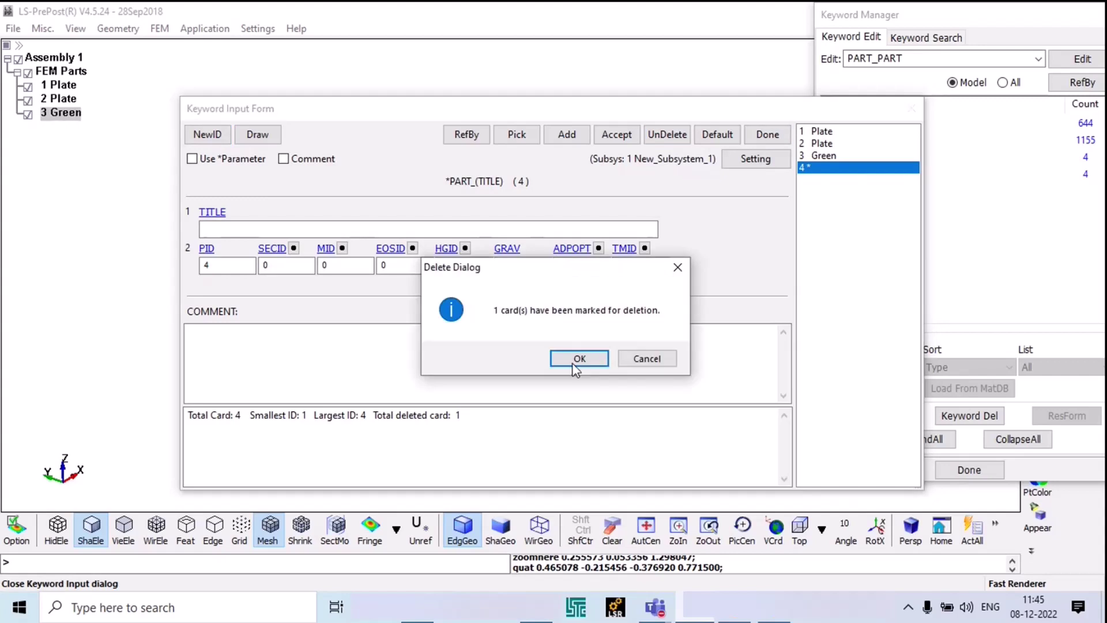
pyautogui.click(578, 359)
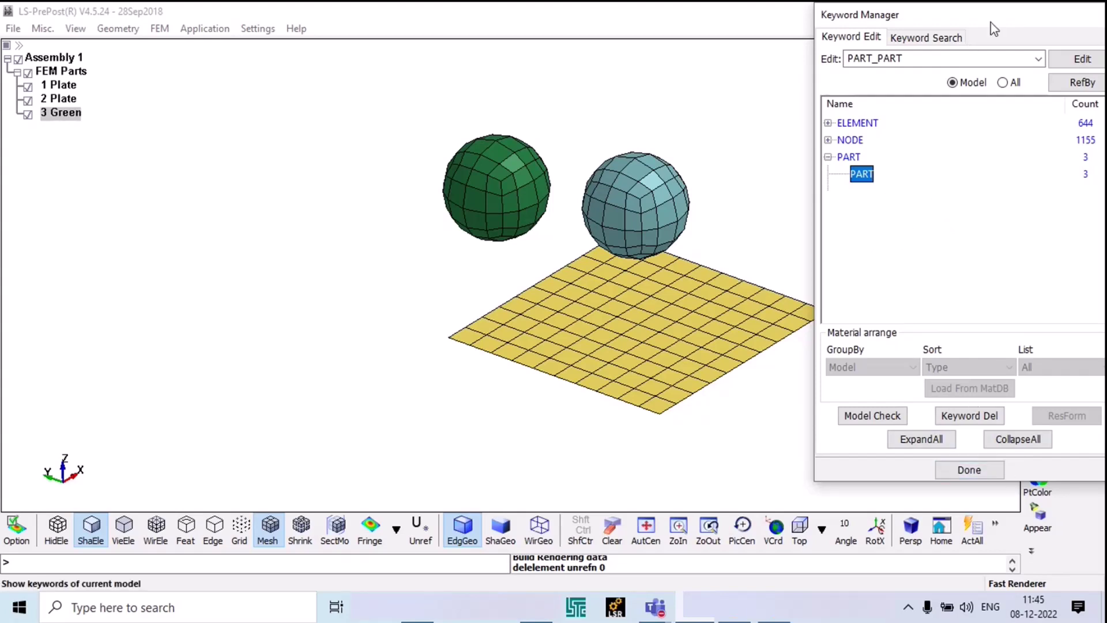
# Step: List all available keywords instead of only the model's in the Keyword Manager, and open the PART keyword's input form from that list
pyautogui.moveTo(991, 26); pyautogui.dragTo(847, 32)
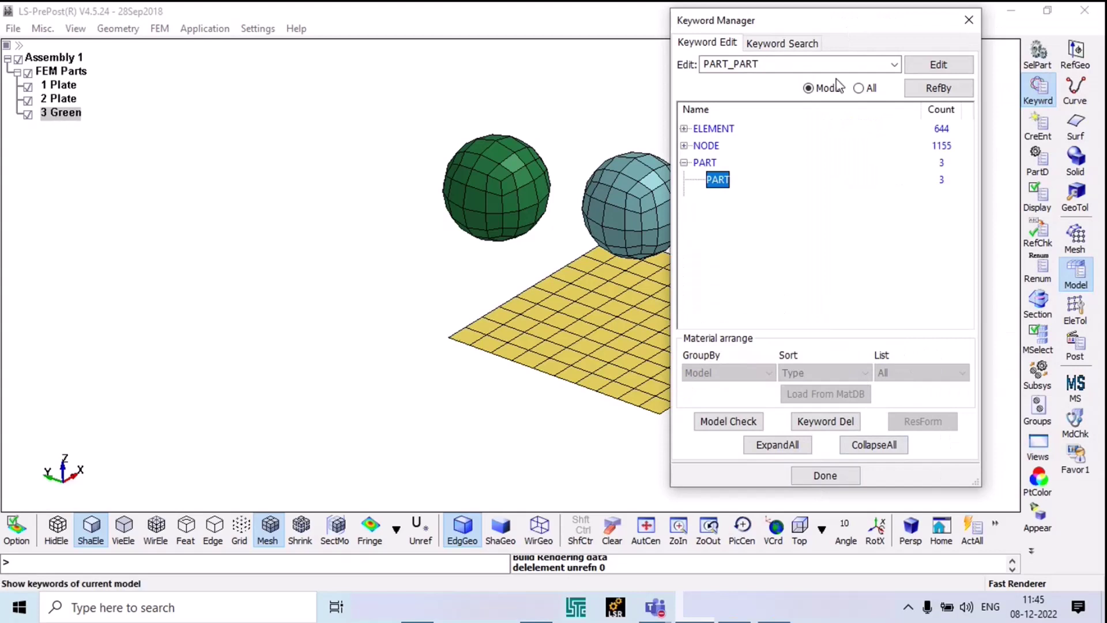
pyautogui.click(864, 445)
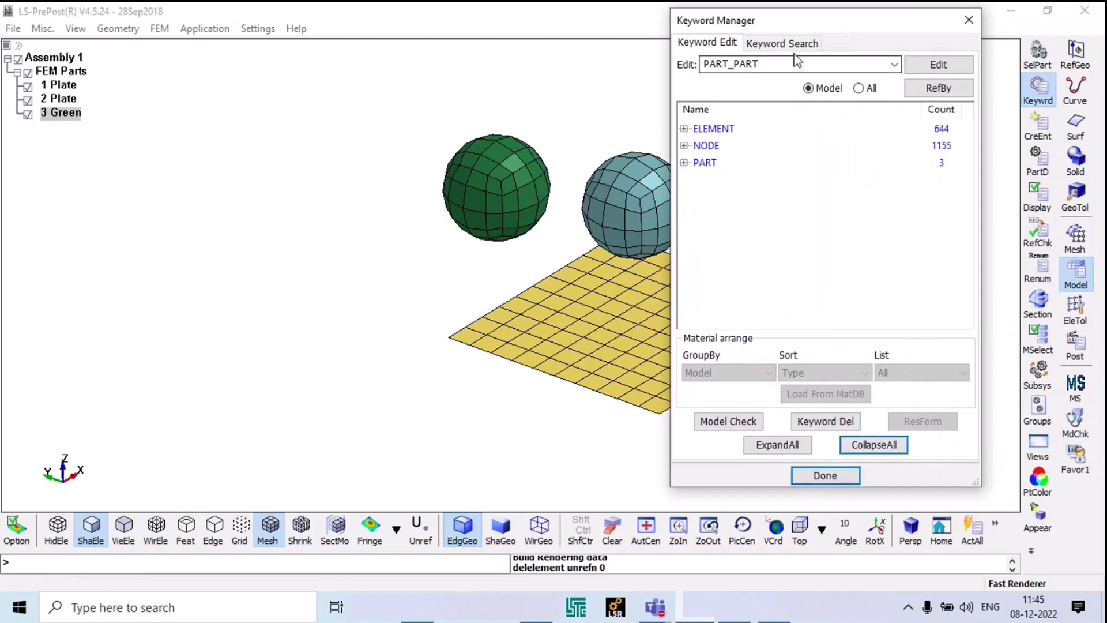
pyautogui.click(858, 89)
pyautogui.scroll(-10, 852, 161)
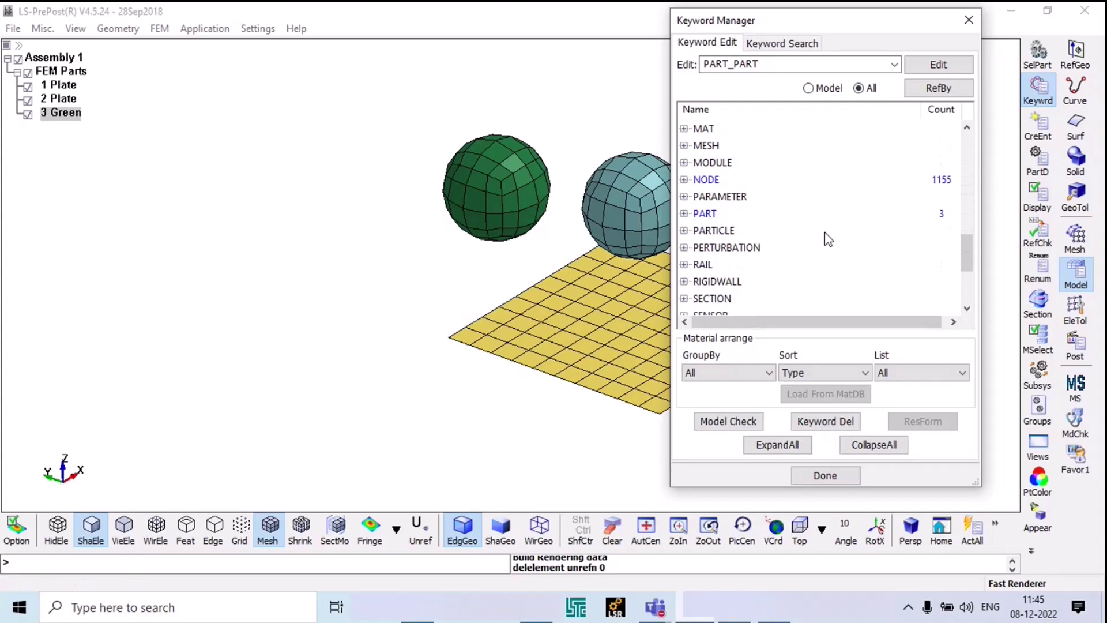
pyautogui.doubleClick(697, 214)
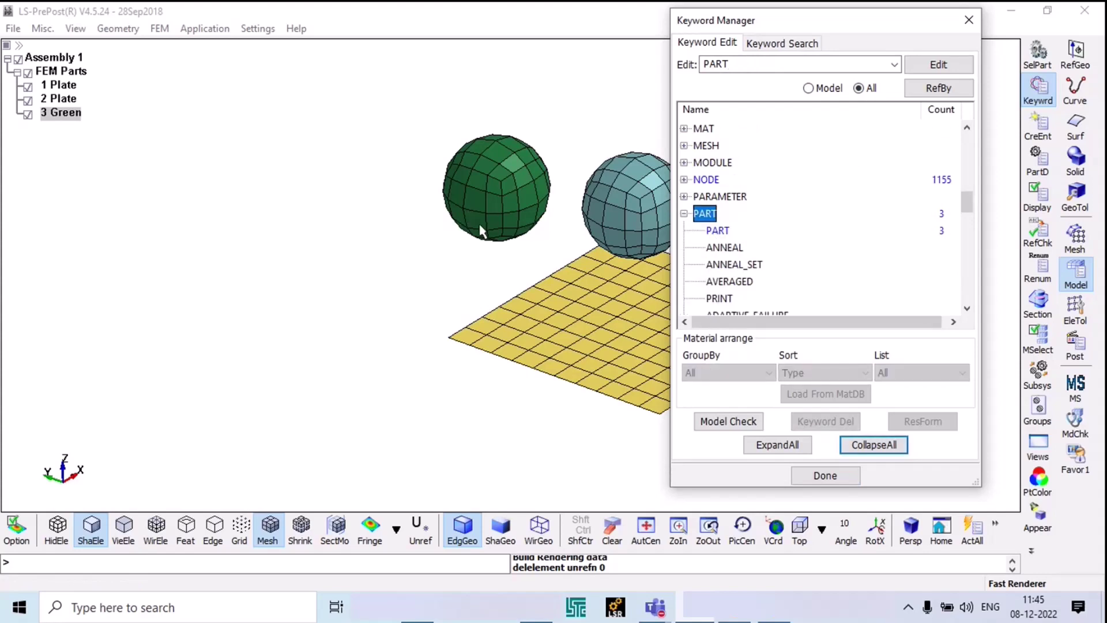
pyautogui.scroll(-3, 481, 230)
pyautogui.scroll(3, 594, 242)
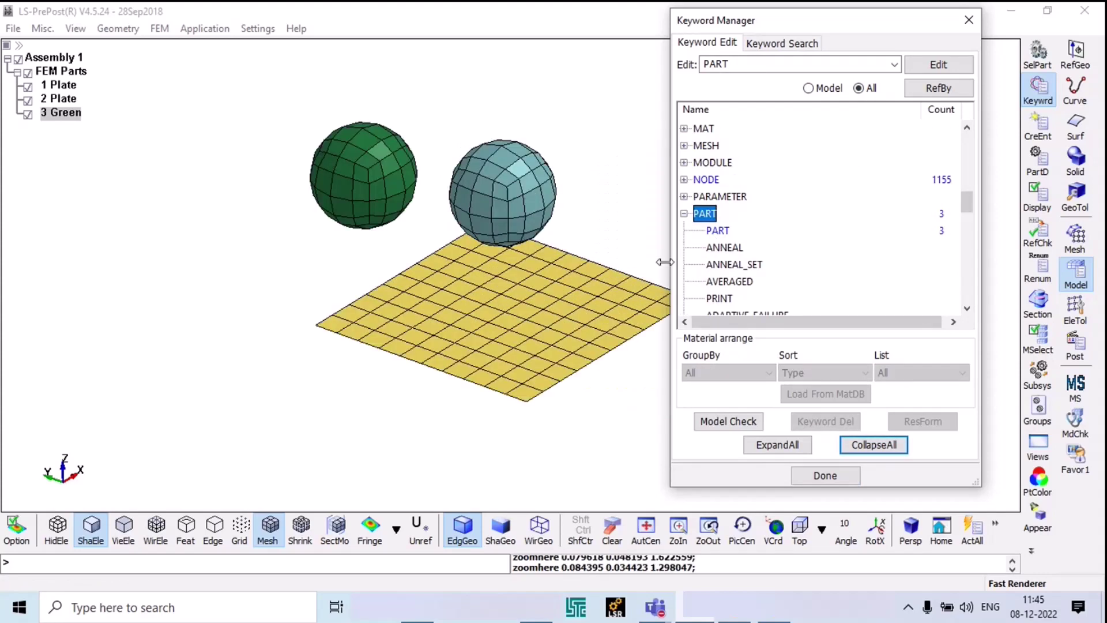
pyautogui.doubleClick(717, 231)
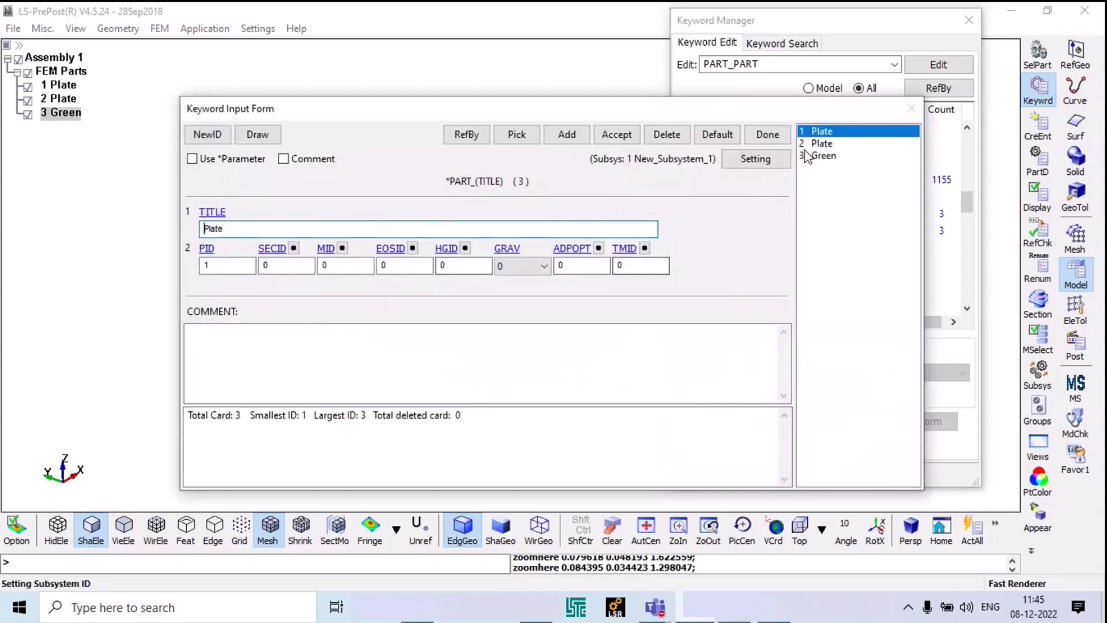
# Step: Go through the remaining PART cards and compare their IDs and titles with parts 1 and 2 in the FEM Parts tree
pyautogui.click(814, 144)
pyautogui.click(818, 131)
pyautogui.click(826, 145)
pyautogui.click(829, 156)
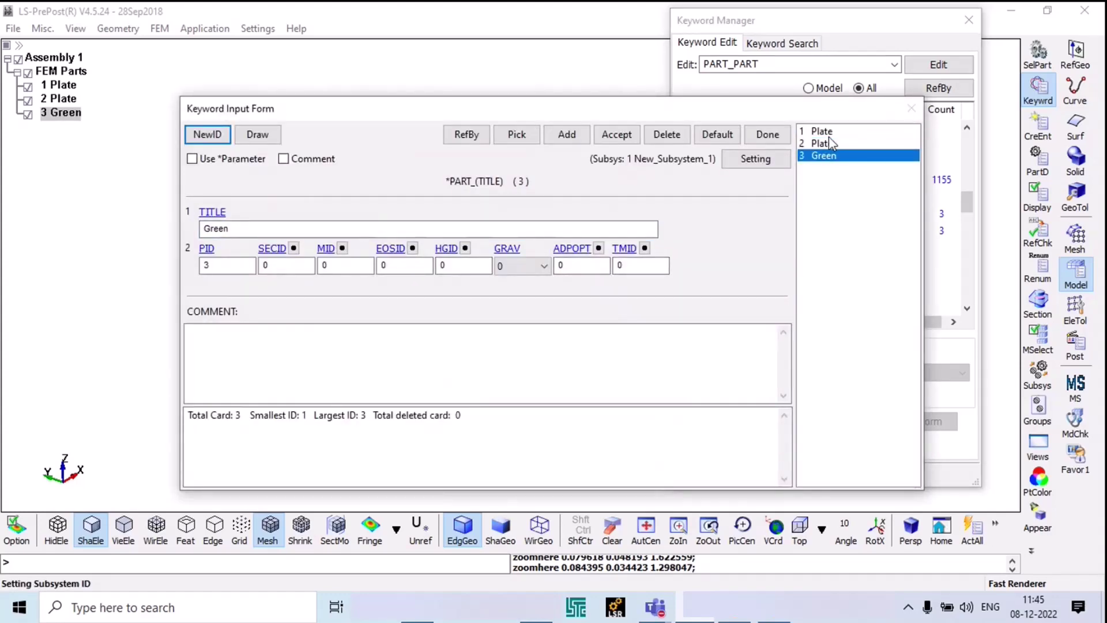
pyautogui.click(828, 132)
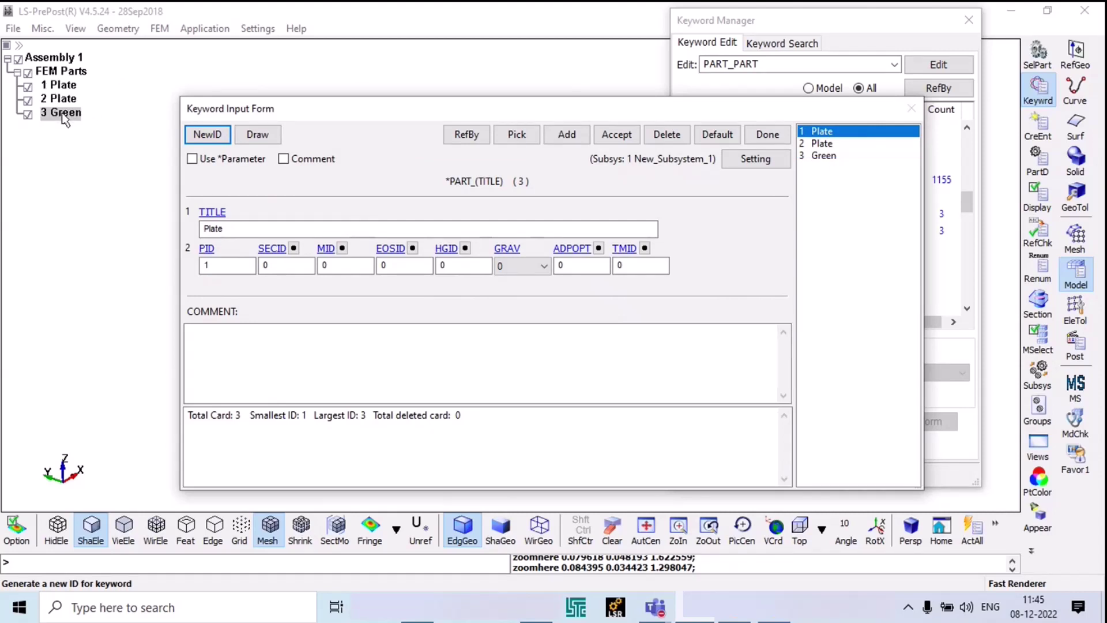
pyautogui.click(62, 85)
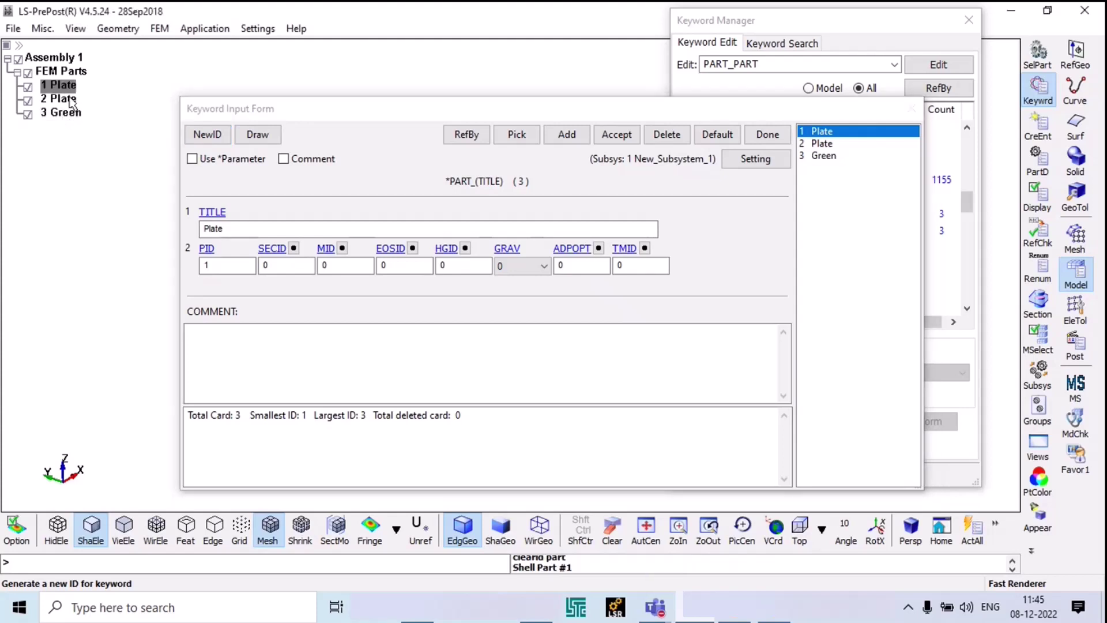
pyautogui.click(61, 99)
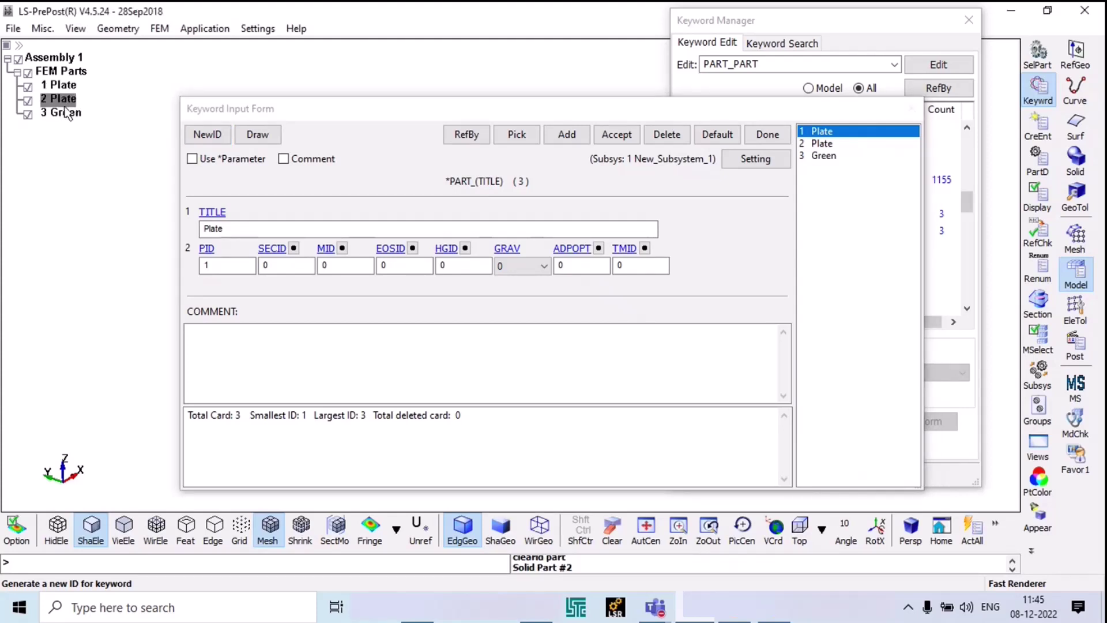
# Step: Switch parts 1 and 2 off and on in the FEM Parts tree to check their visibility toggles
pyautogui.click(30, 88)
pyautogui.click(28, 86)
pyautogui.click(28, 99)
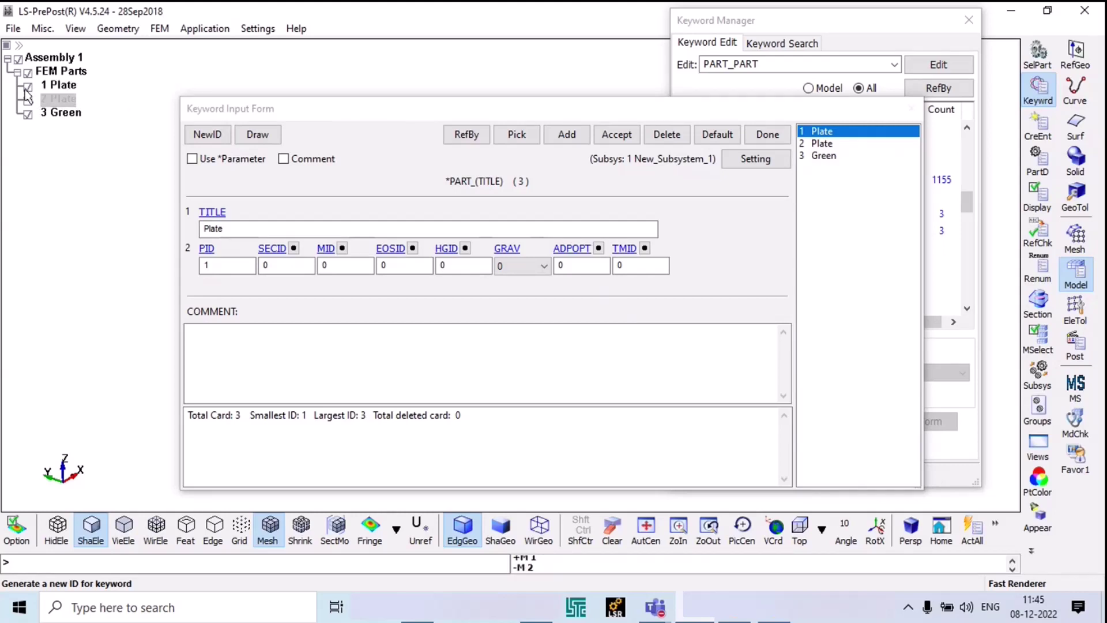
pyautogui.click(28, 86)
pyautogui.click(28, 100)
pyautogui.click(28, 87)
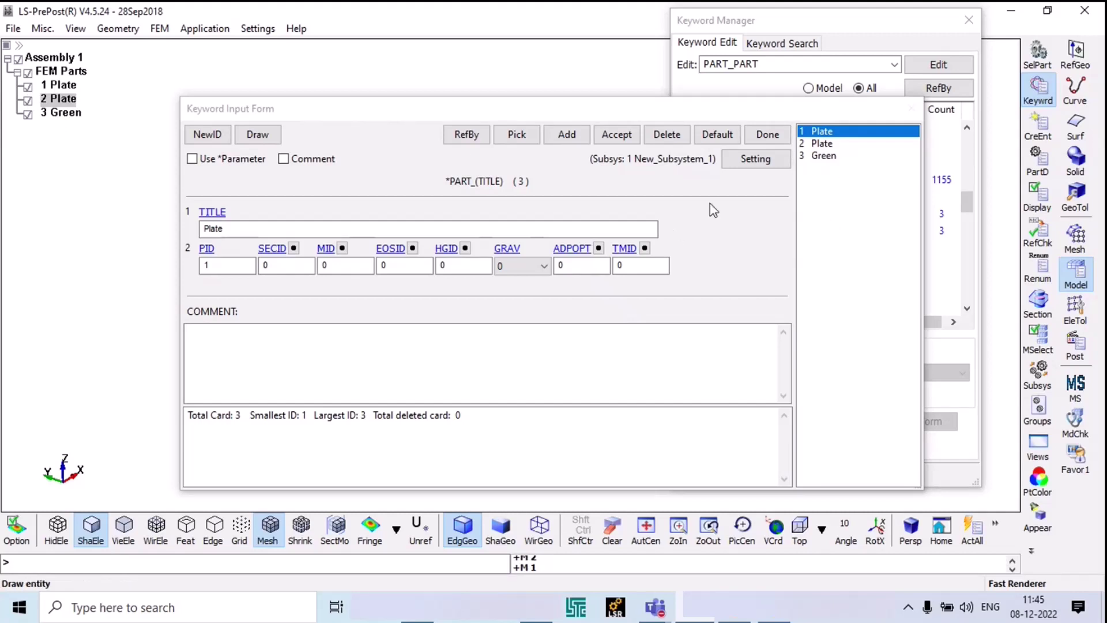
# Step: Check the part 1 card's section link without creating a section, and examine the EOSID, HGID, ADPOPT and TMID fields
pyautogui.click(346, 248)
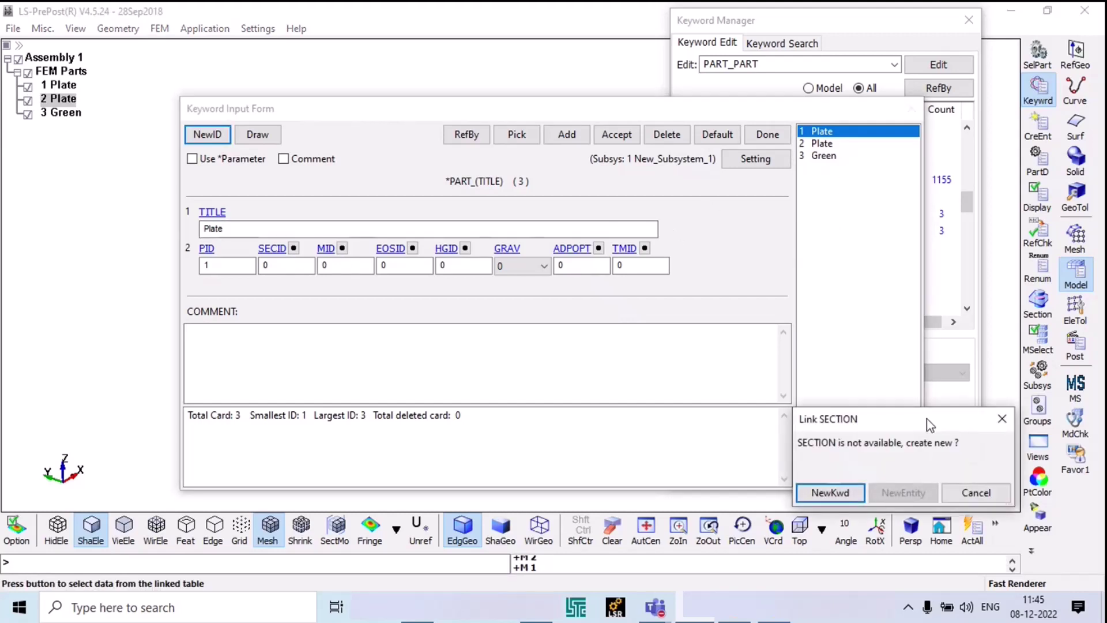
pyautogui.click(1001, 418)
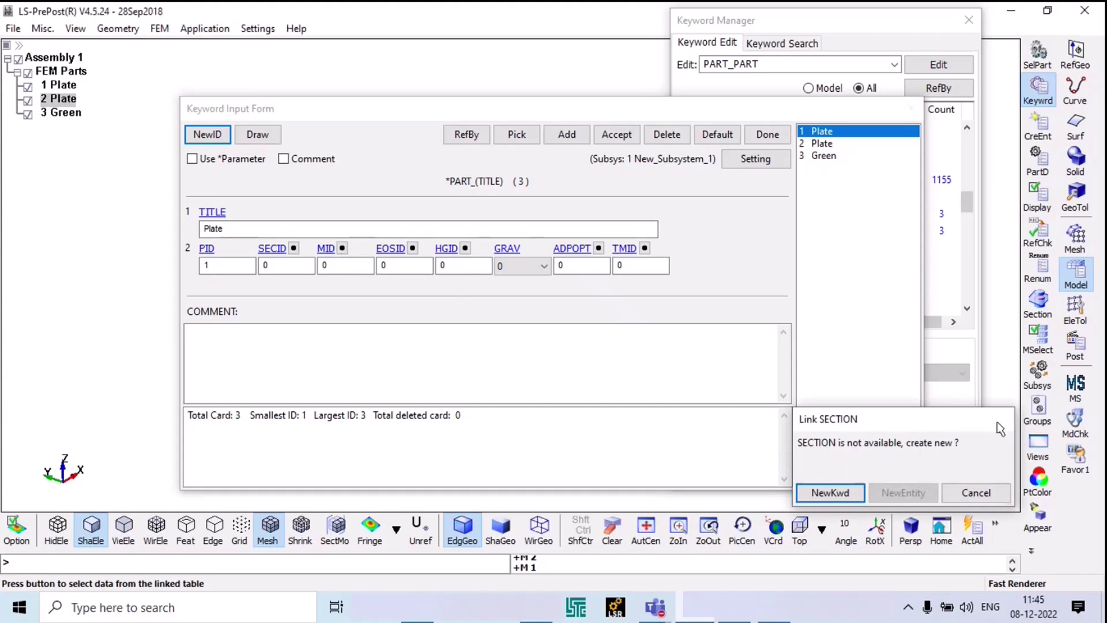
pyautogui.click(413, 267)
pyautogui.click(461, 266)
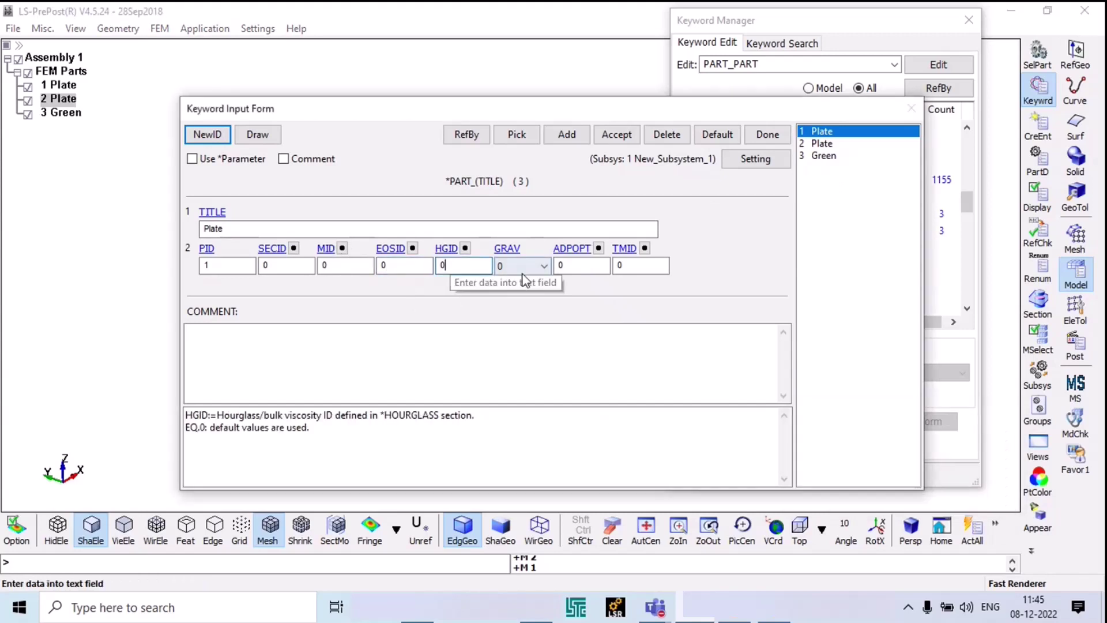
pyautogui.click(576, 265)
pyautogui.click(645, 264)
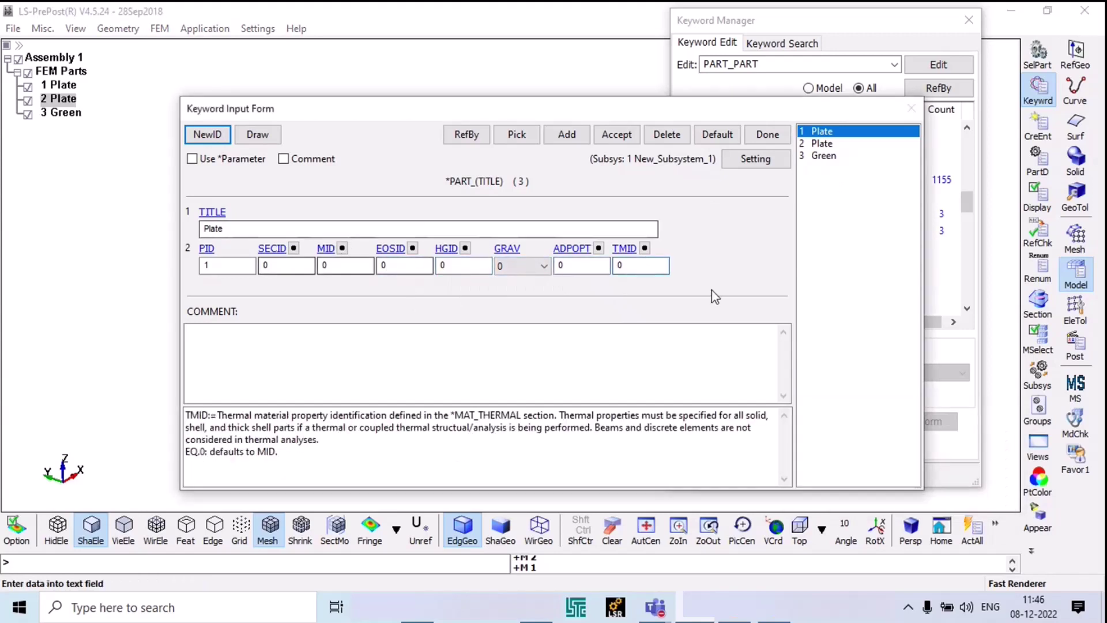
# Step: Accept the part 1 card, close its input form, and close the Keyword Manager after collapsing and browsing the full keyword list
pyautogui.click(634, 135)
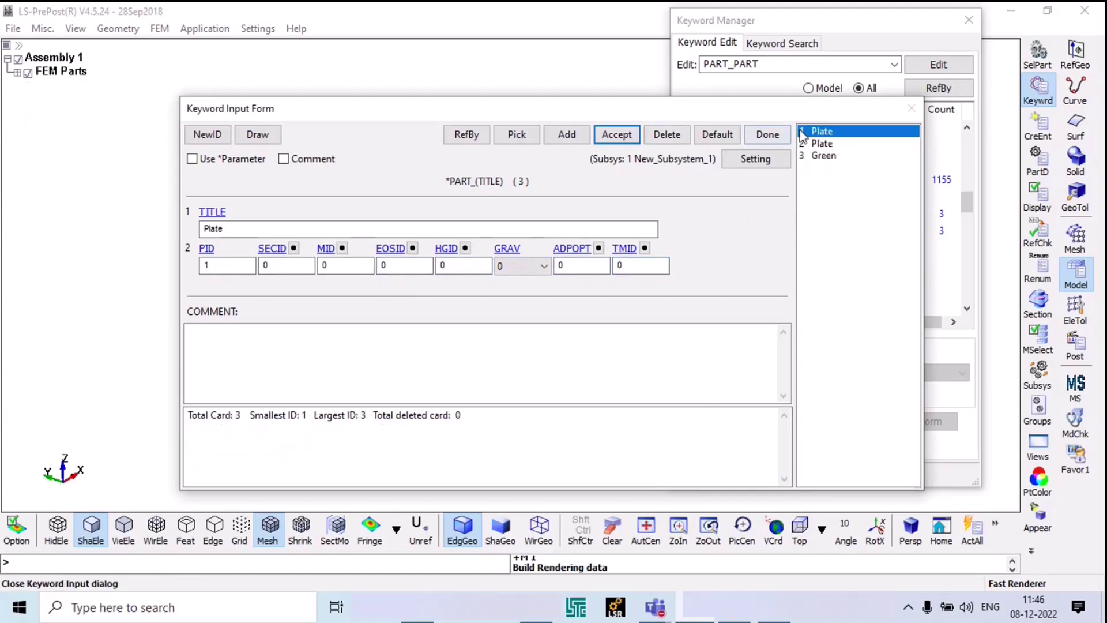
pyautogui.click(766, 136)
pyautogui.click(871, 448)
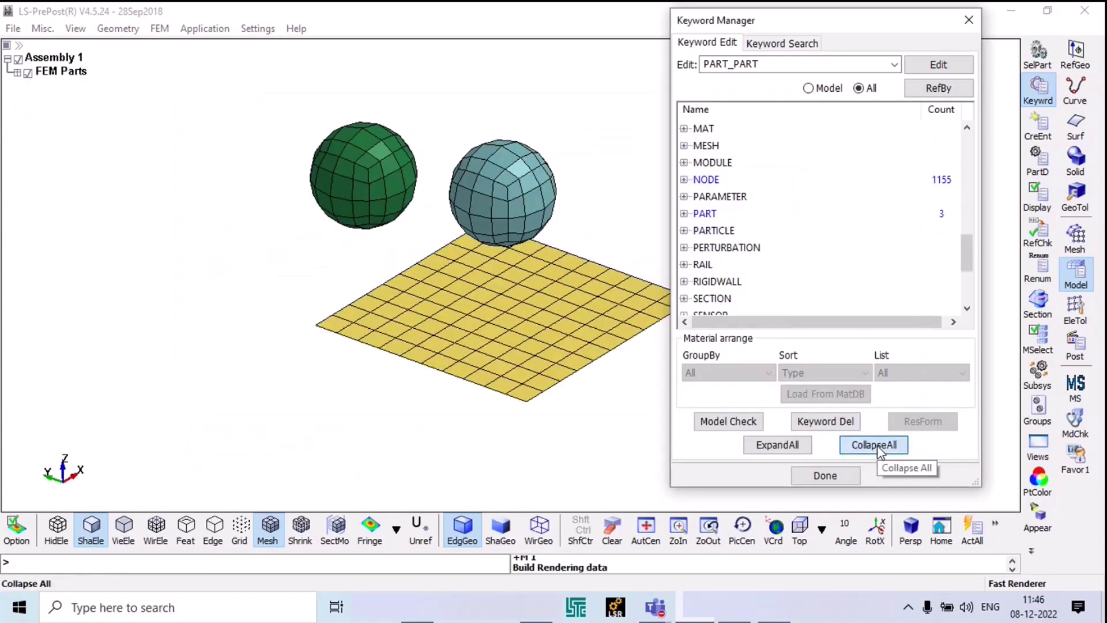
pyautogui.scroll(-2, 817, 288)
pyautogui.scroll(6, 817, 288)
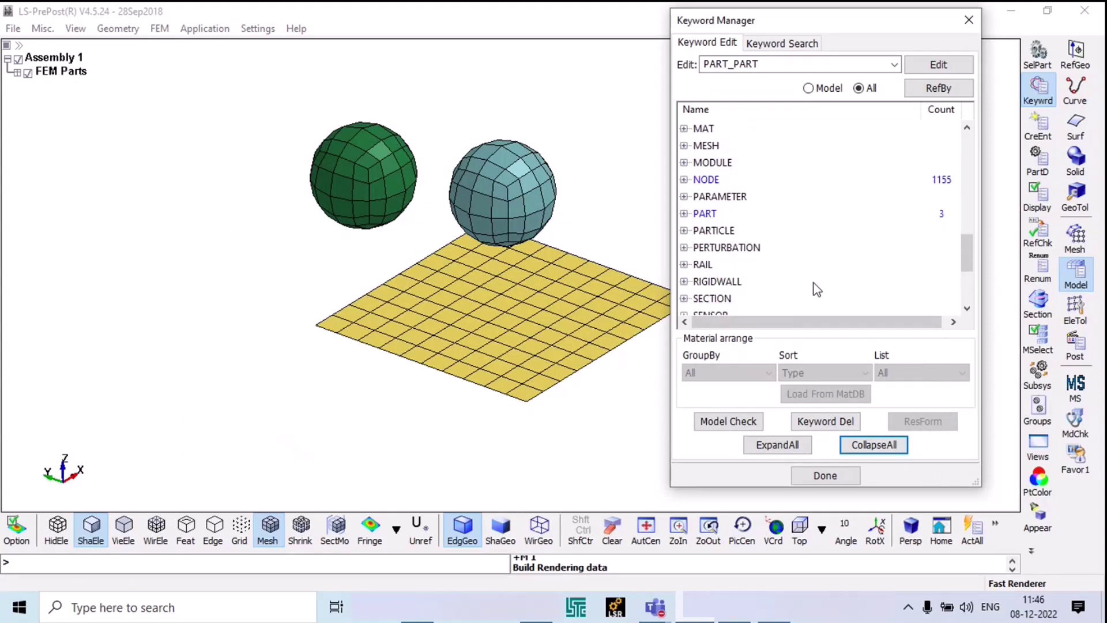
pyautogui.scroll(5, 817, 288)
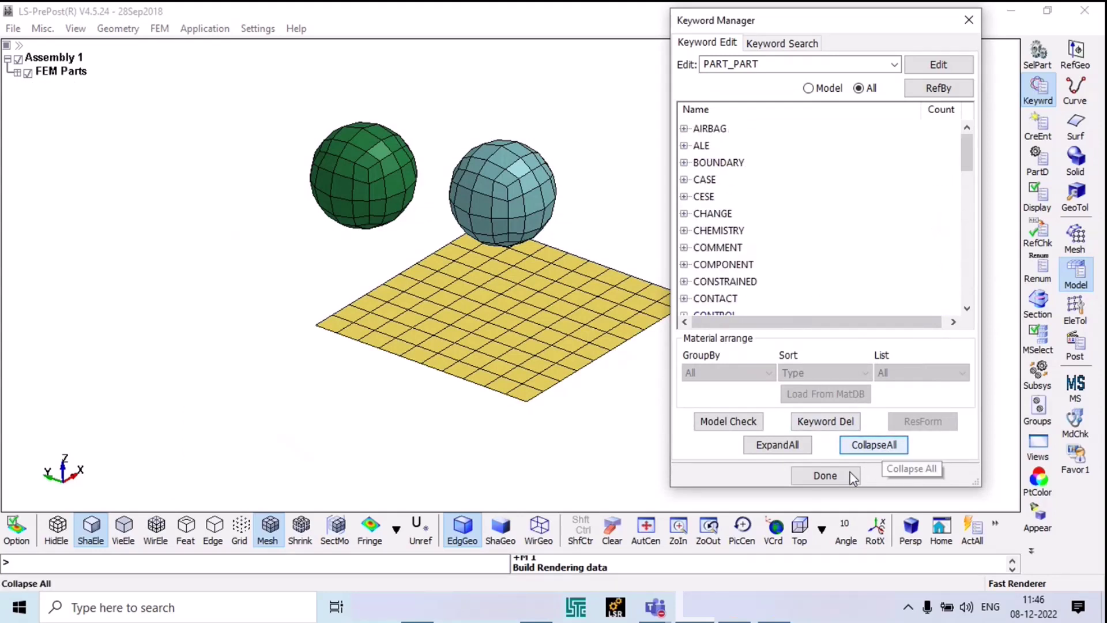
pyautogui.click(825, 475)
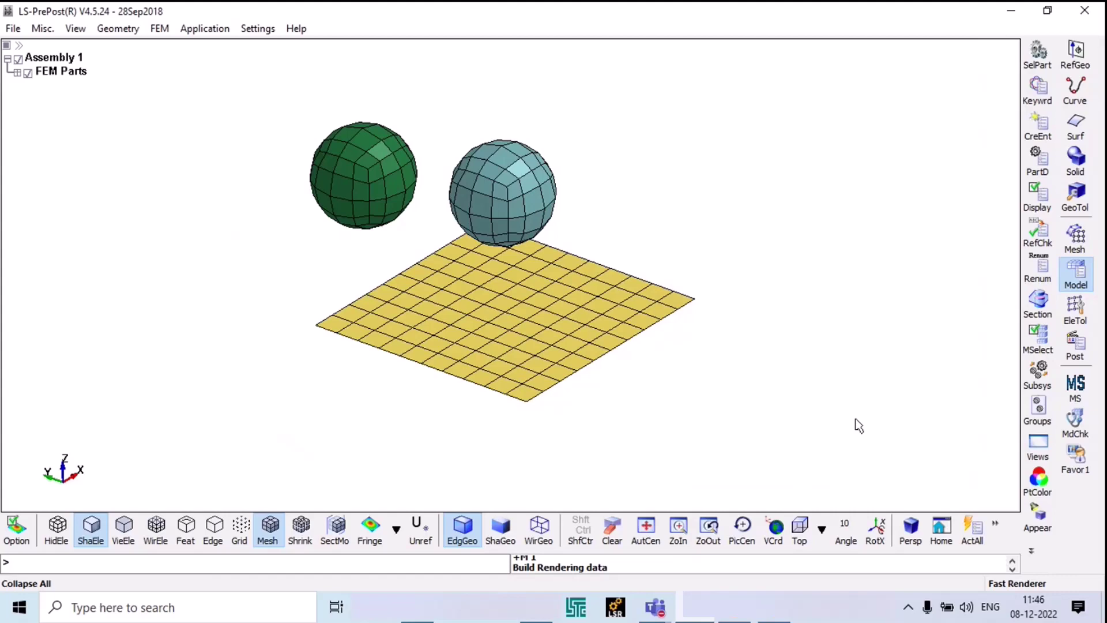